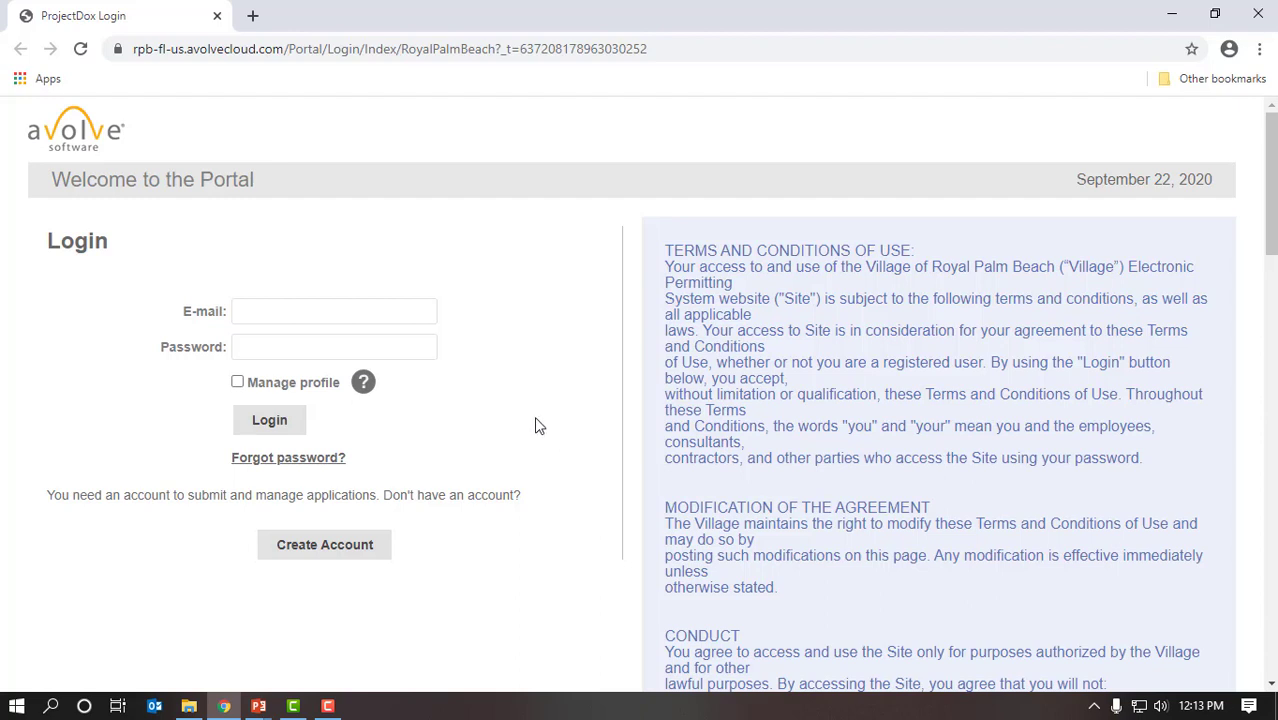
Step: Log in with the user's e-mail and password, and let Chrome save the password
click(426, 310)
key(Tab)
text(****)
key(BackSpace)
key(BackSpace)
key(BackSpace)
key(BackSpace)
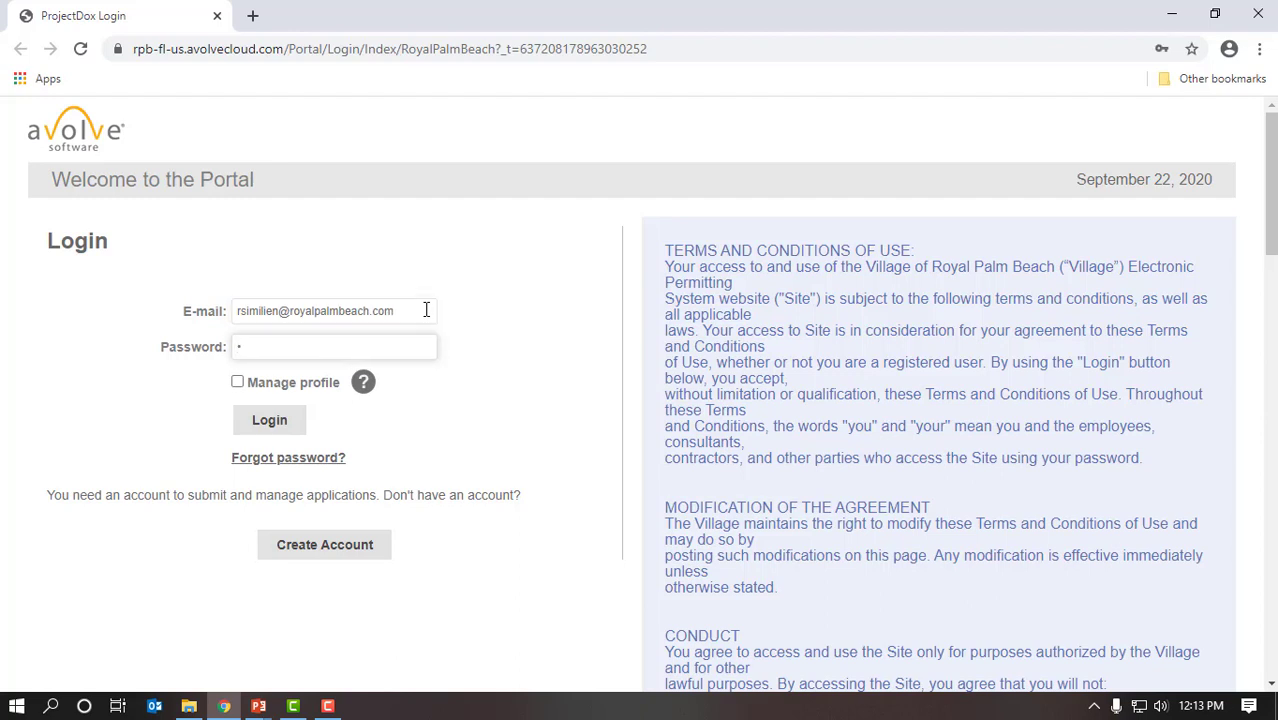
text(**********)
key(Return)
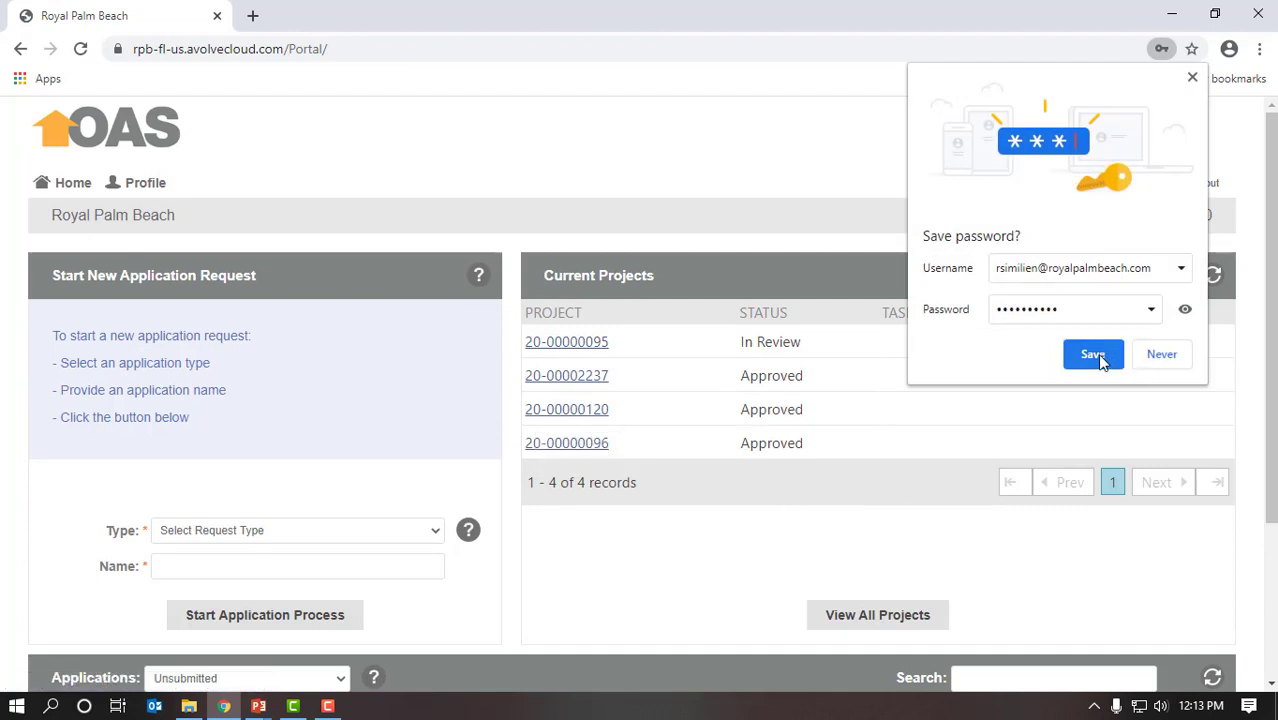
click(1100, 362)
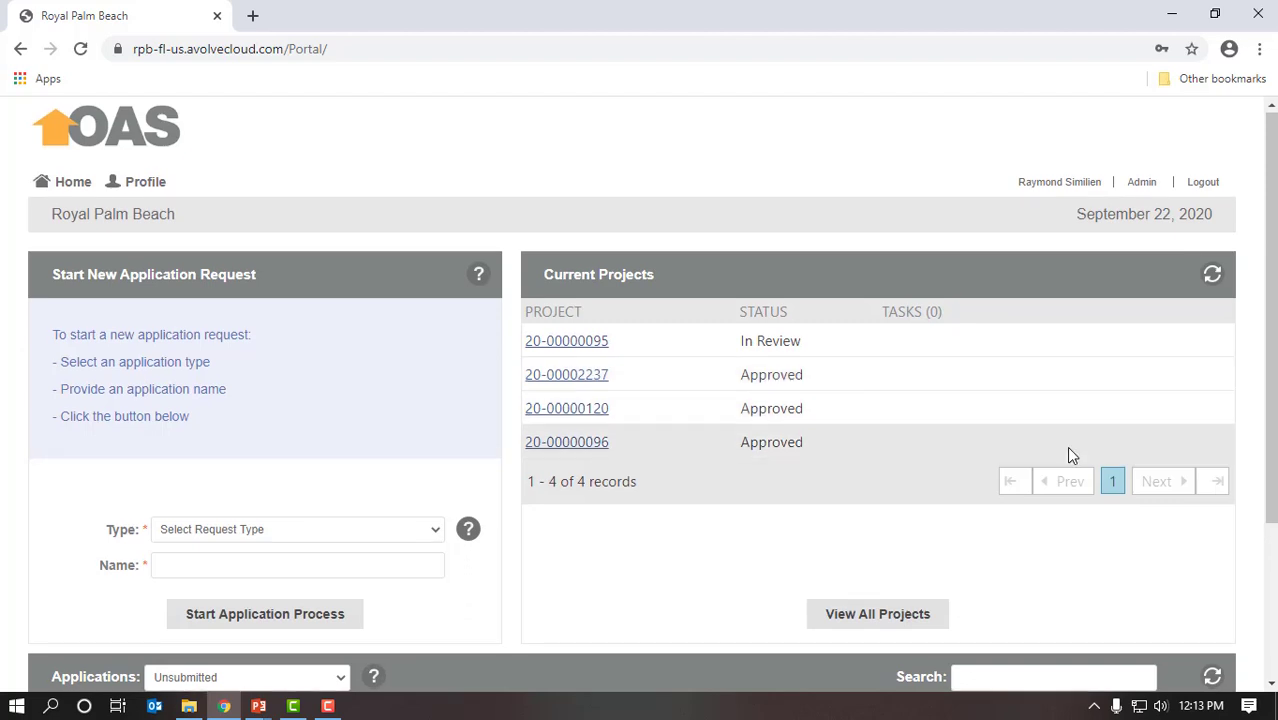
Step: Set the request type to Building Application and name it 'Raymond's Kitchen 3'
scroll(1070, 452, down, 1)
scroll(1070, 455, down, 1)
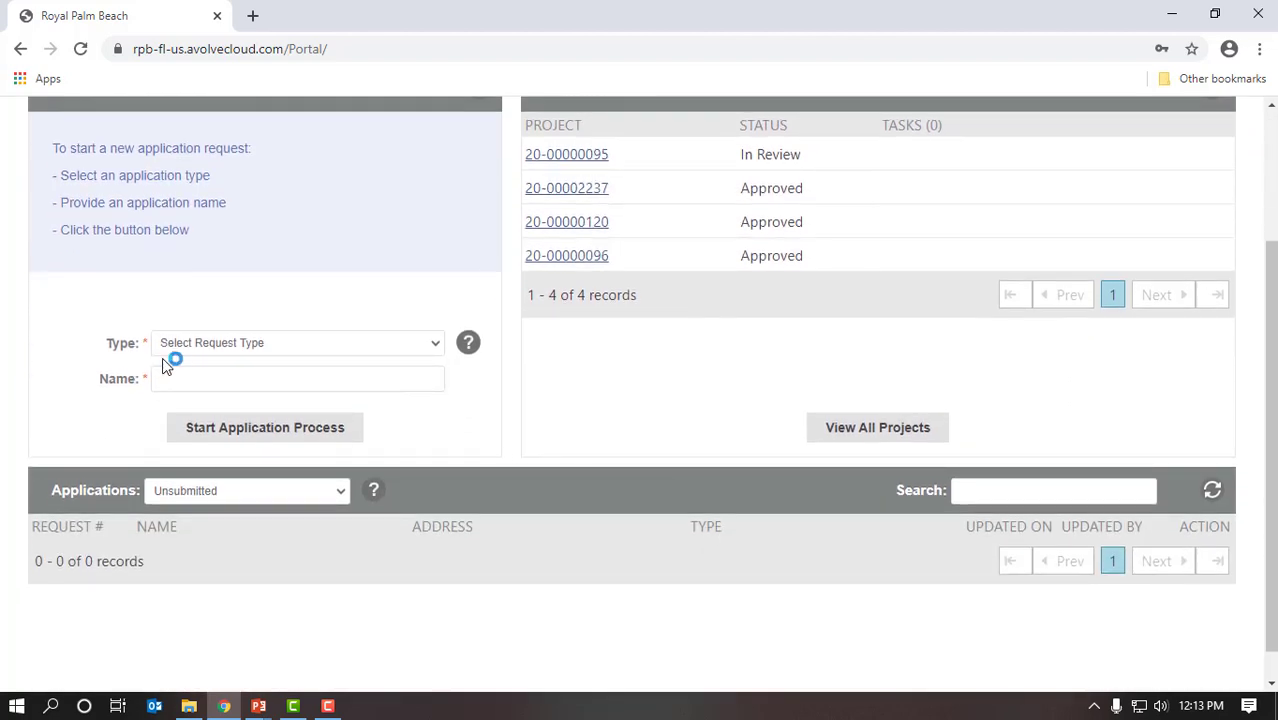
click(434, 344)
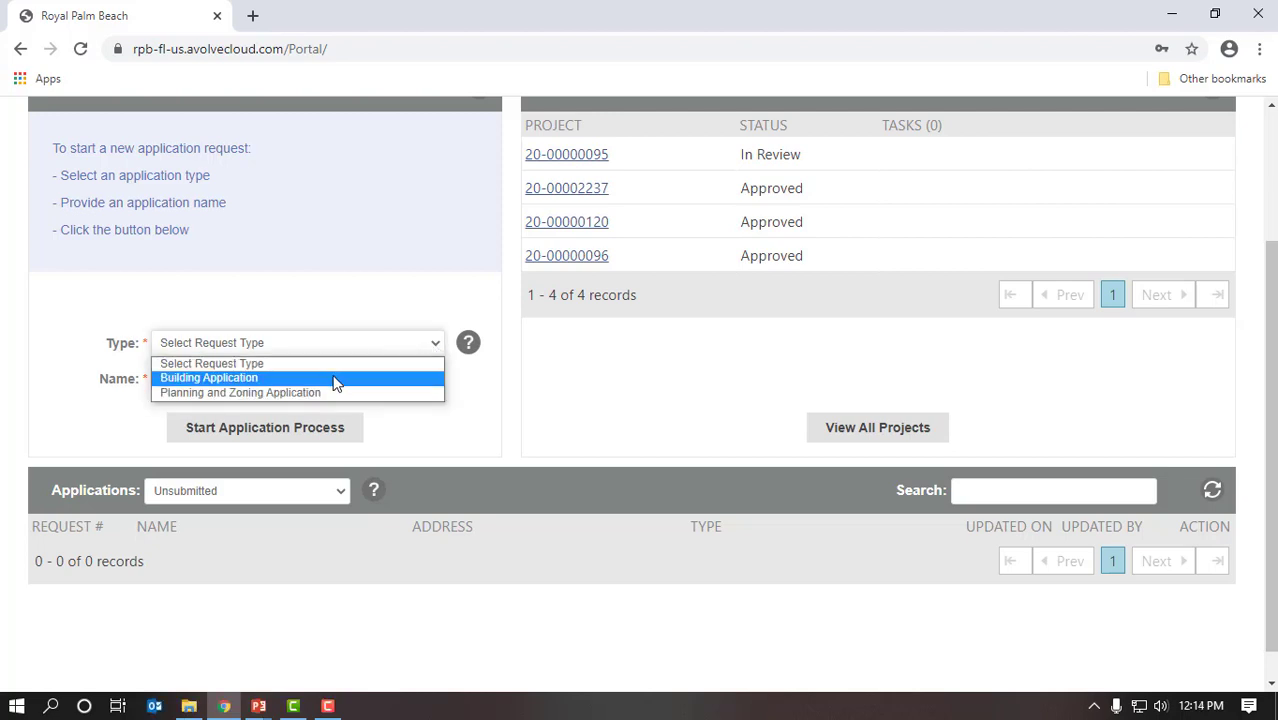
click(388, 378)
click(393, 383)
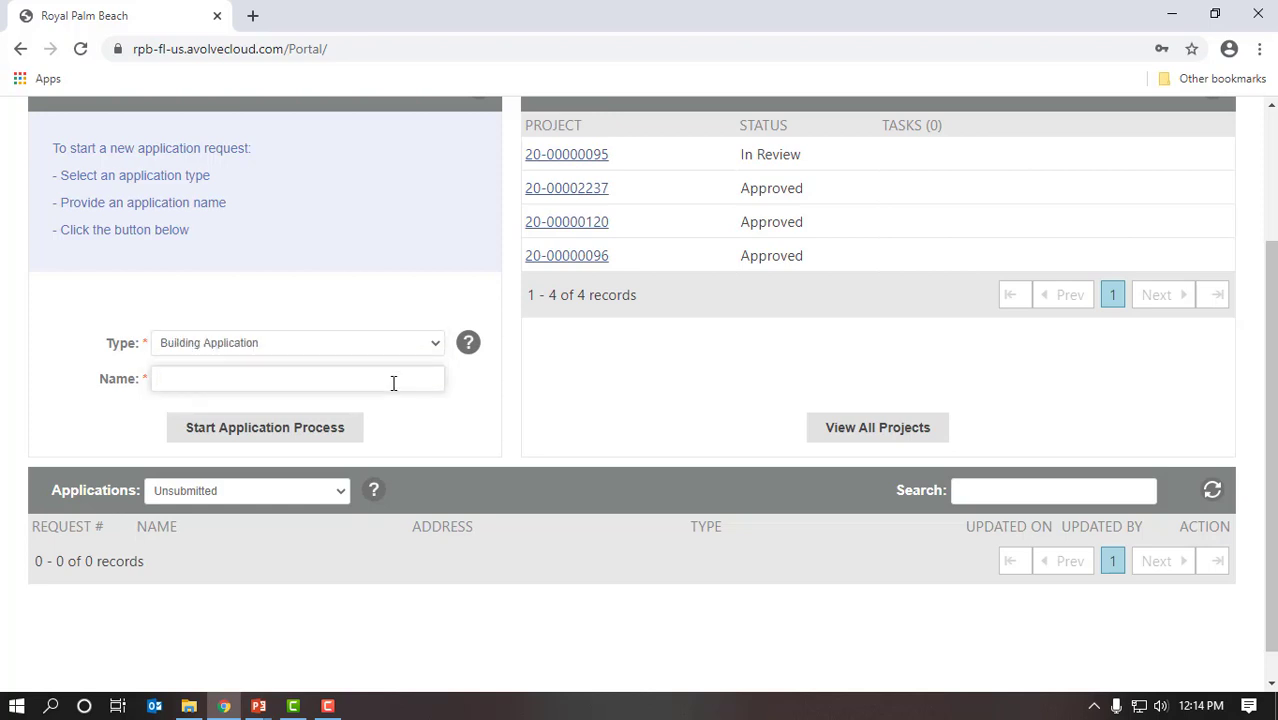
text(Raymond's Kitchen #3)
key(BackSpace)
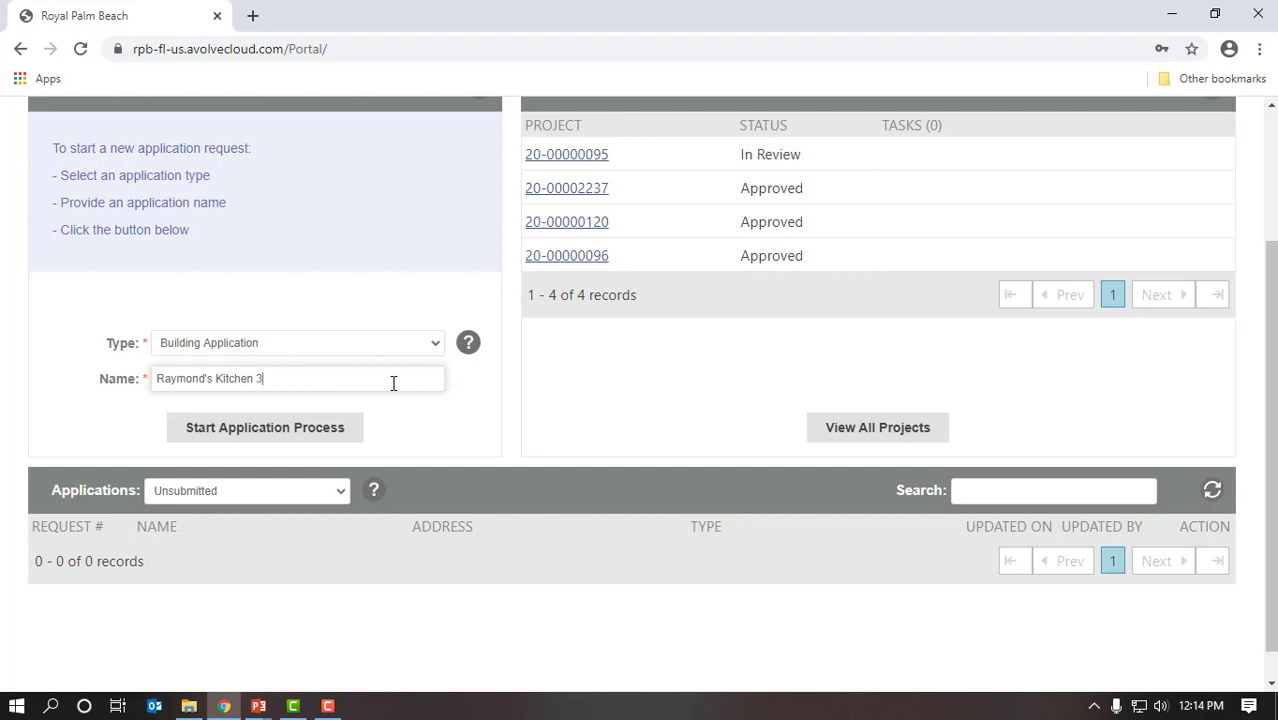
Step: Start the application process and keep Address as the search method
click(339, 436)
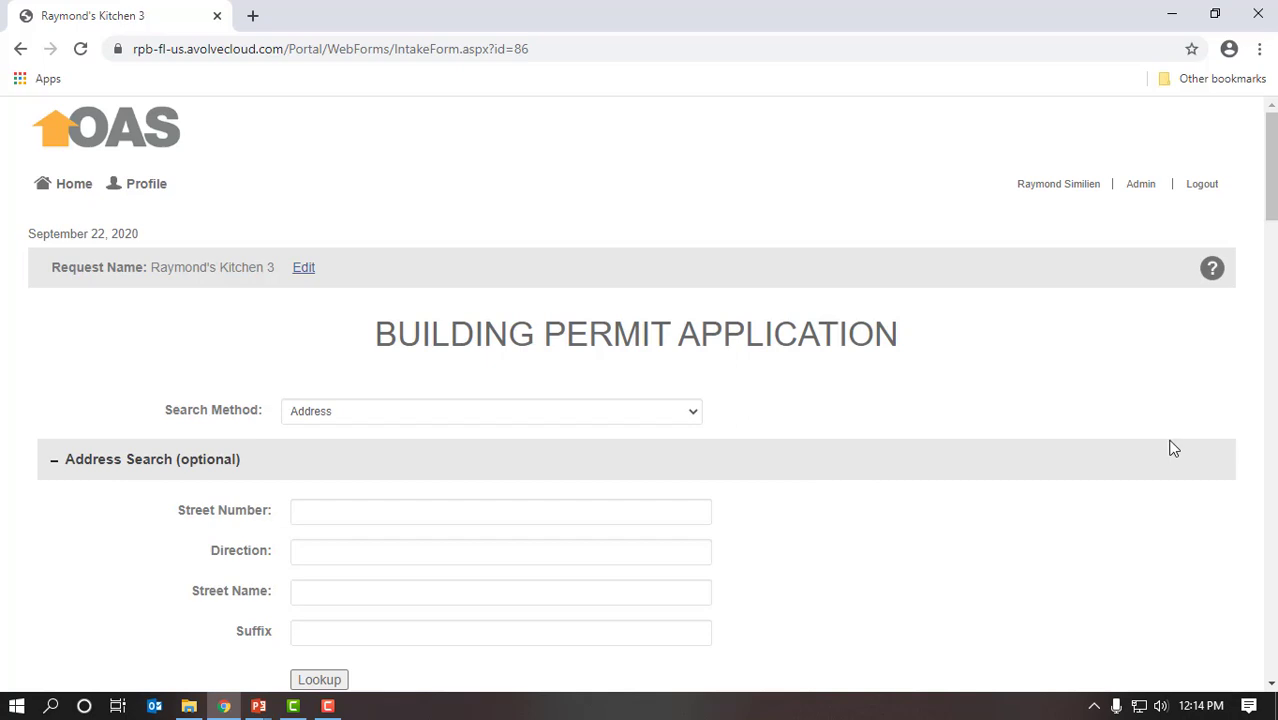
scroll(1176, 450, down, 1)
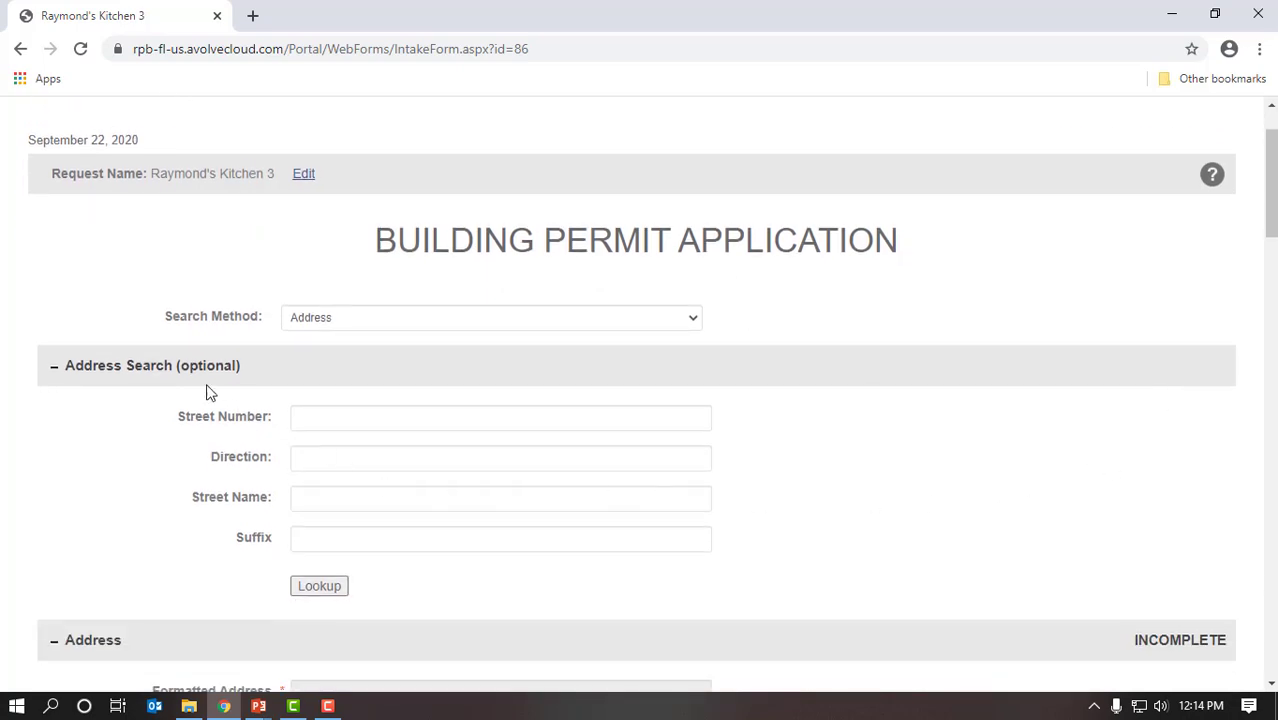
click(697, 321)
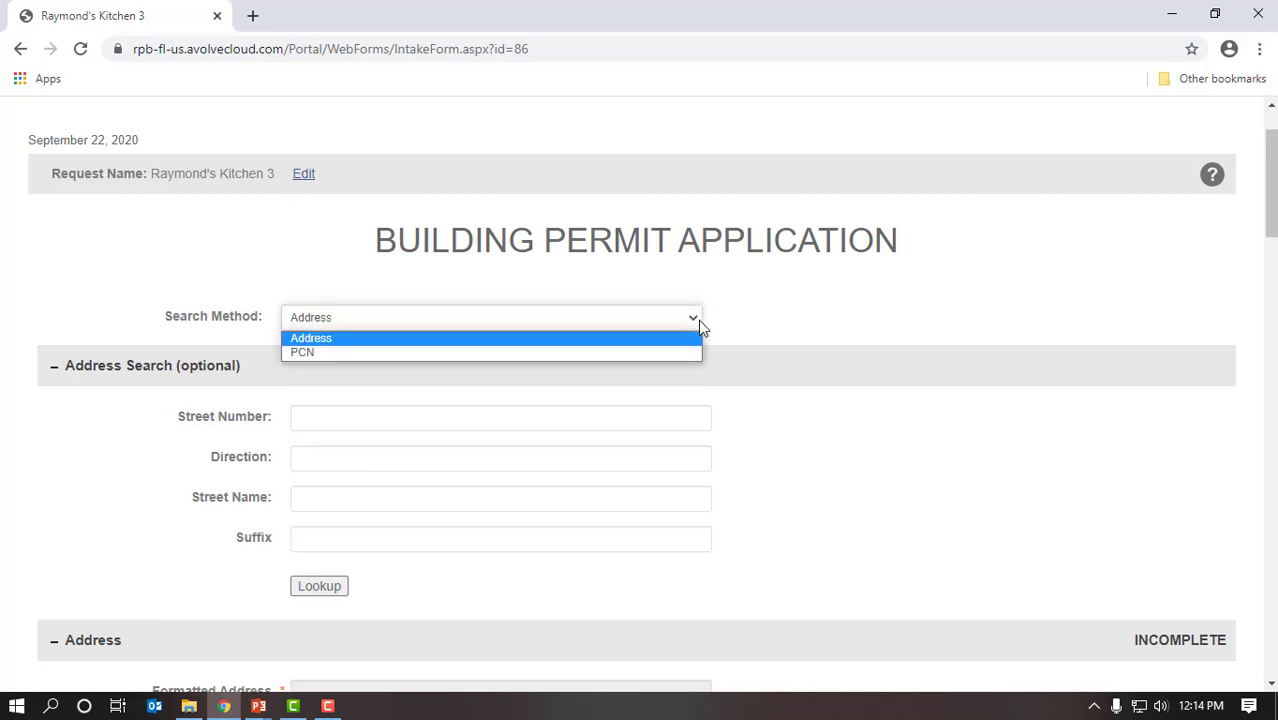
click(676, 340)
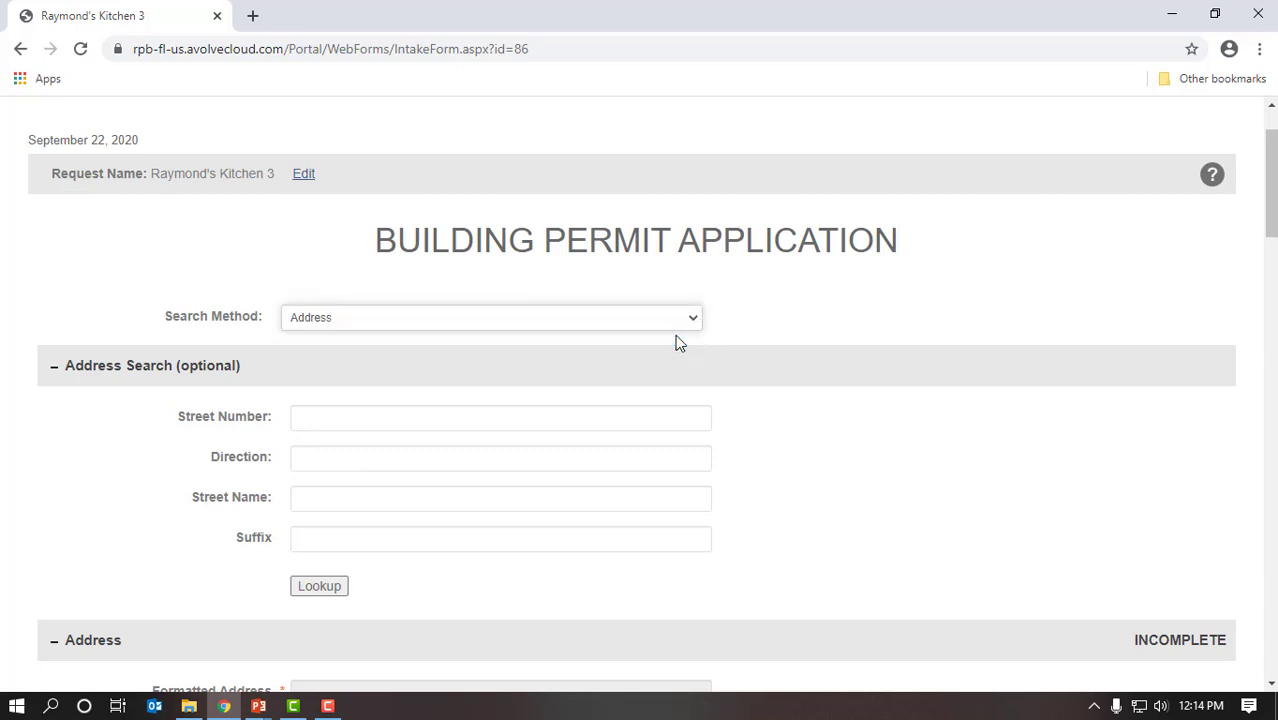
drag(1271, 230, 1272, 269)
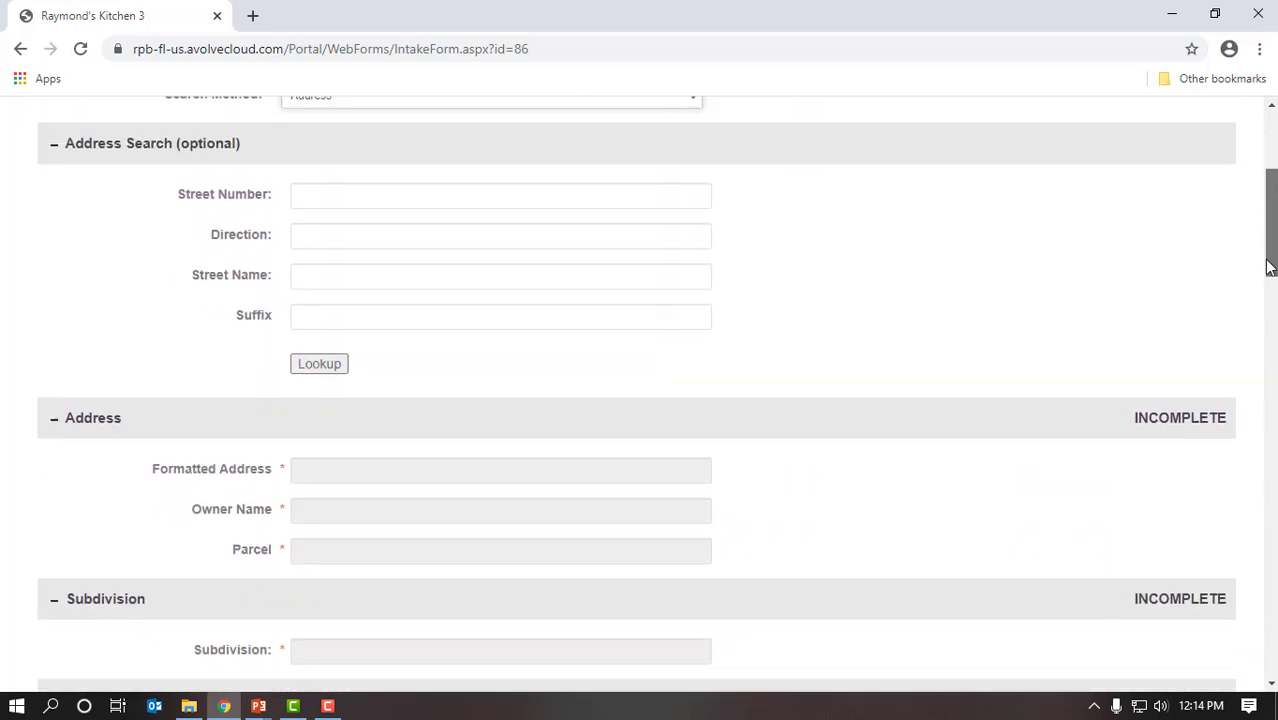
click(494, 204)
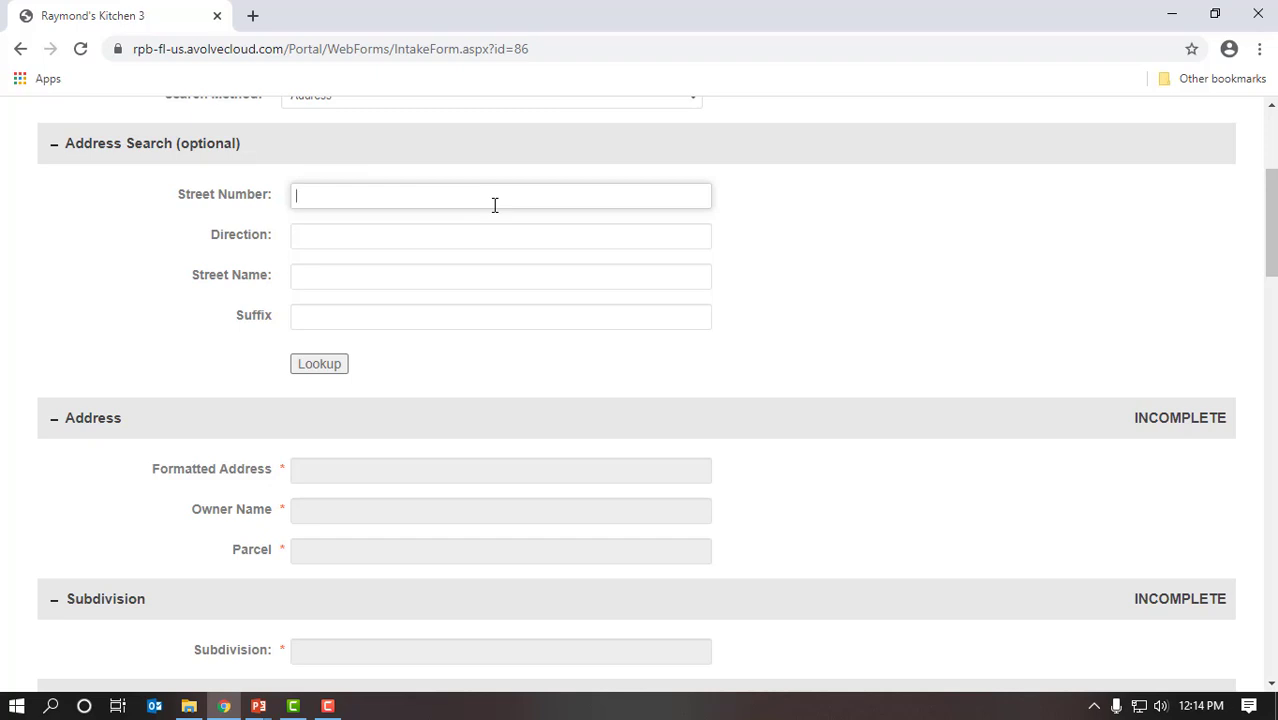
text(1050)
key(Tab)
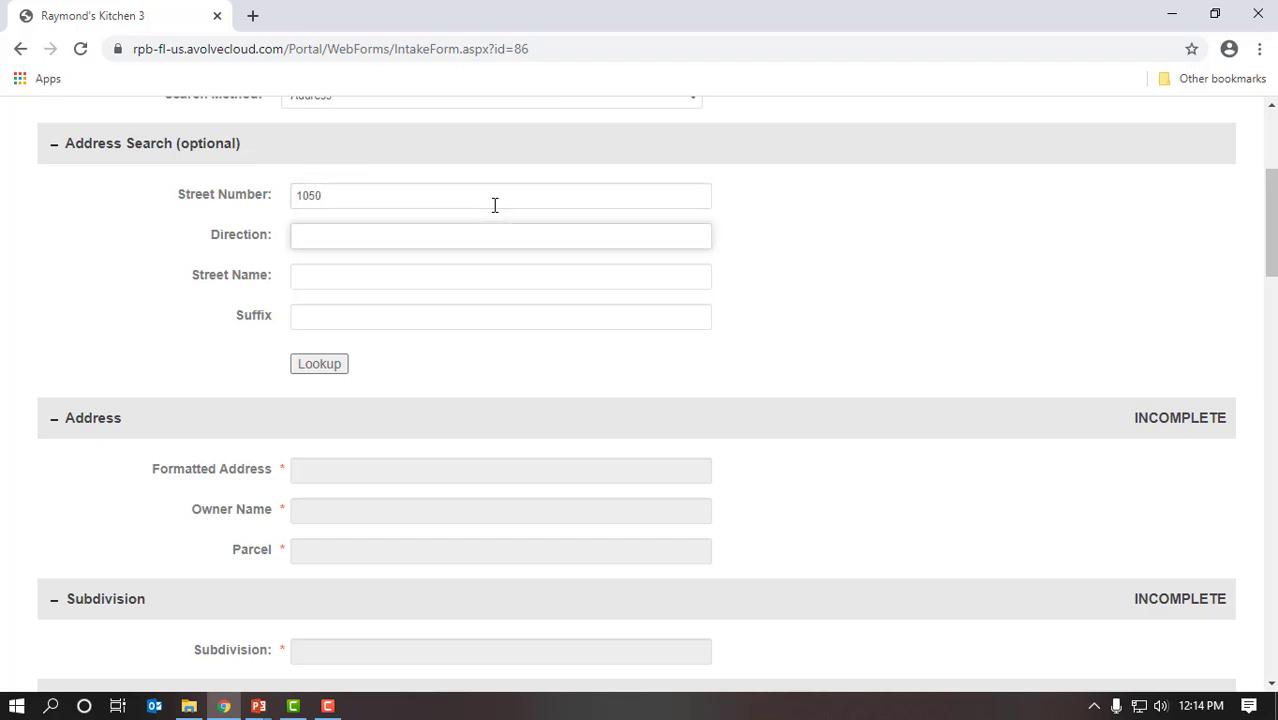
key(Tab)
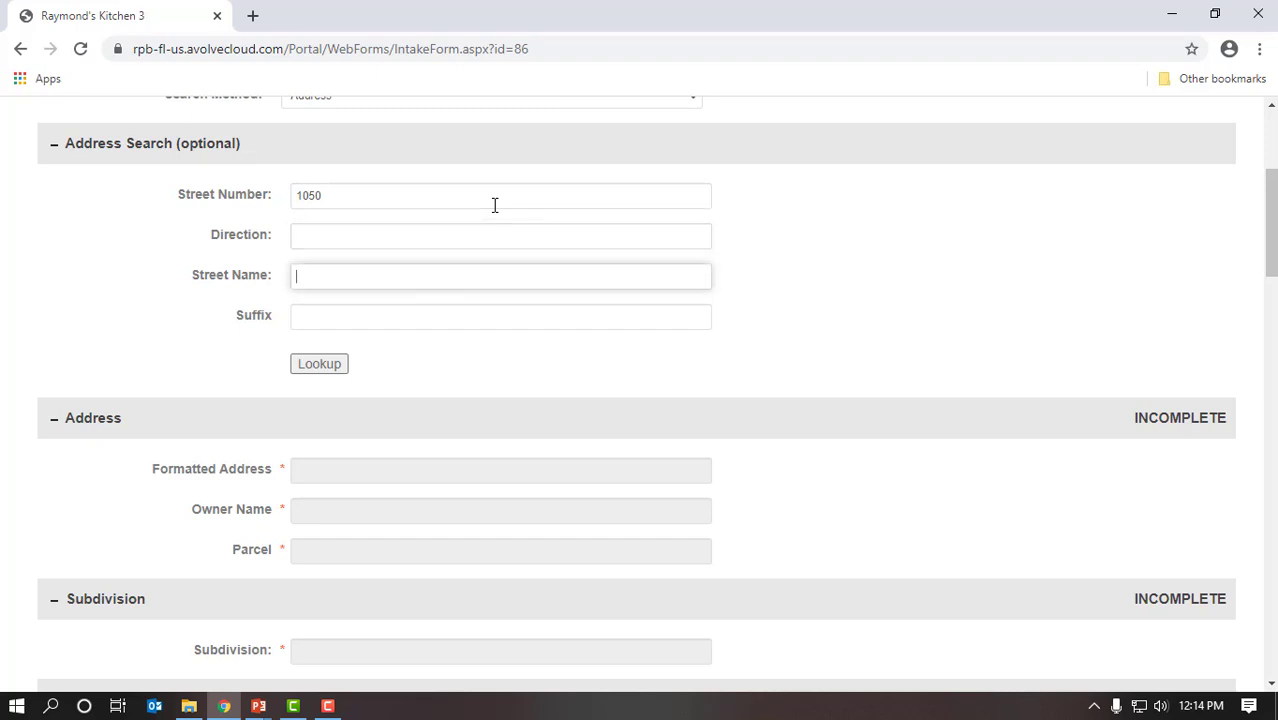
text(Royal Palm Beach)
key(Tab)
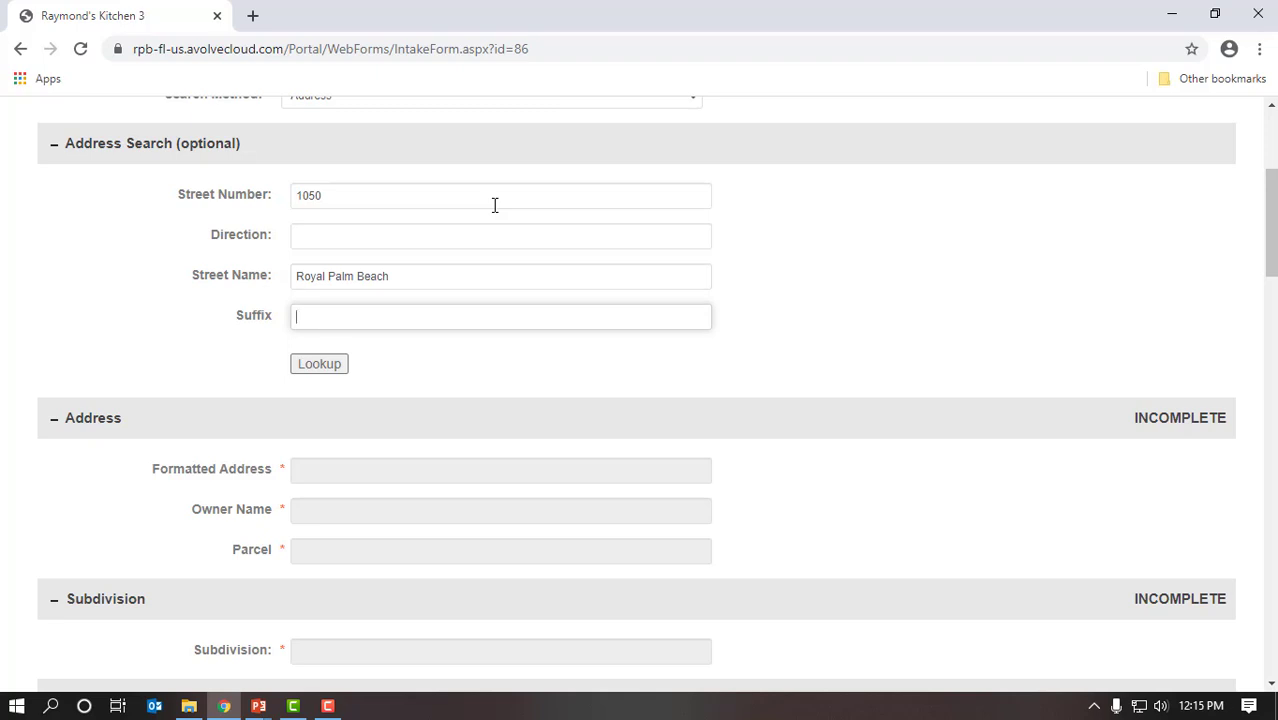
text(blvd)
click(330, 368)
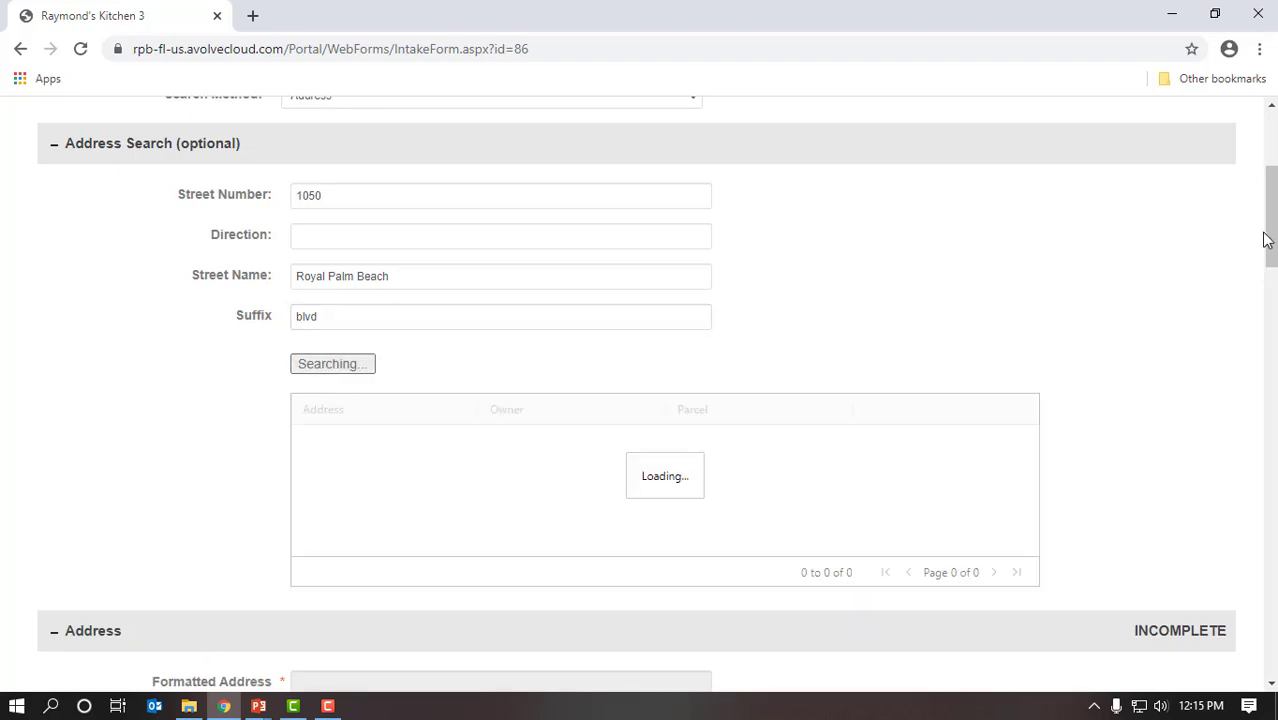
scroll(1262, 254, down, 3)
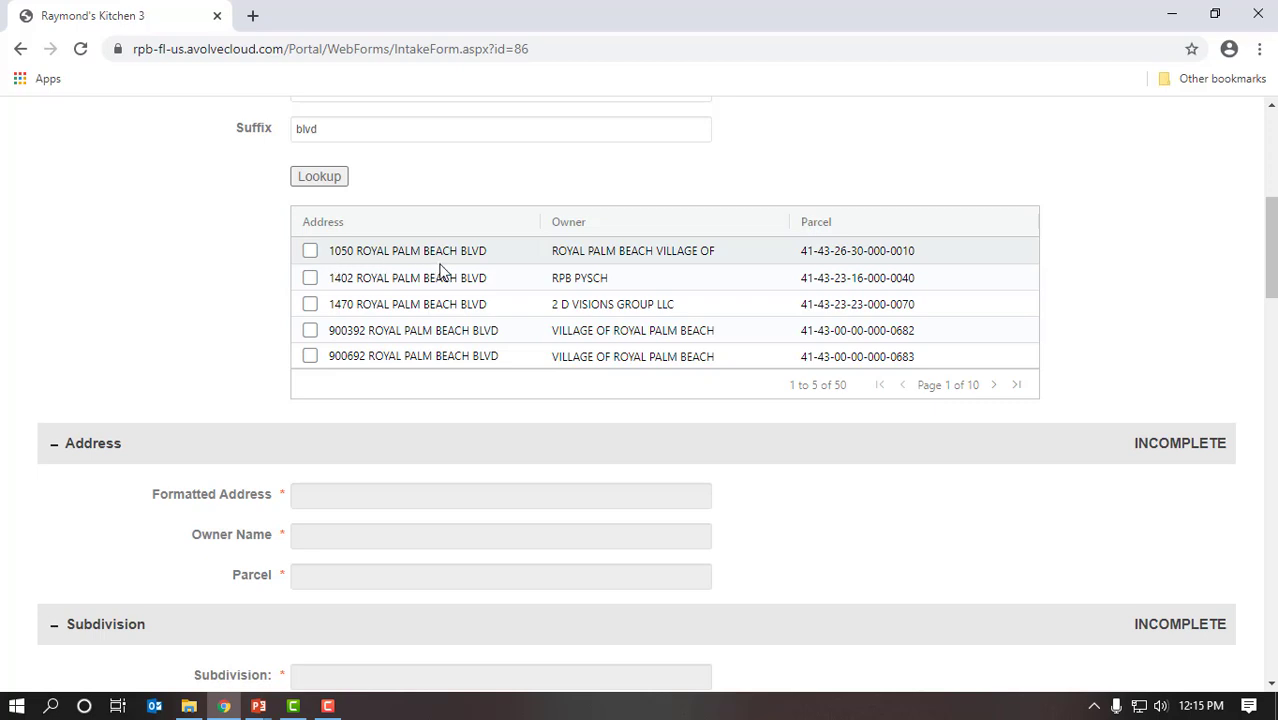
click(680, 265)
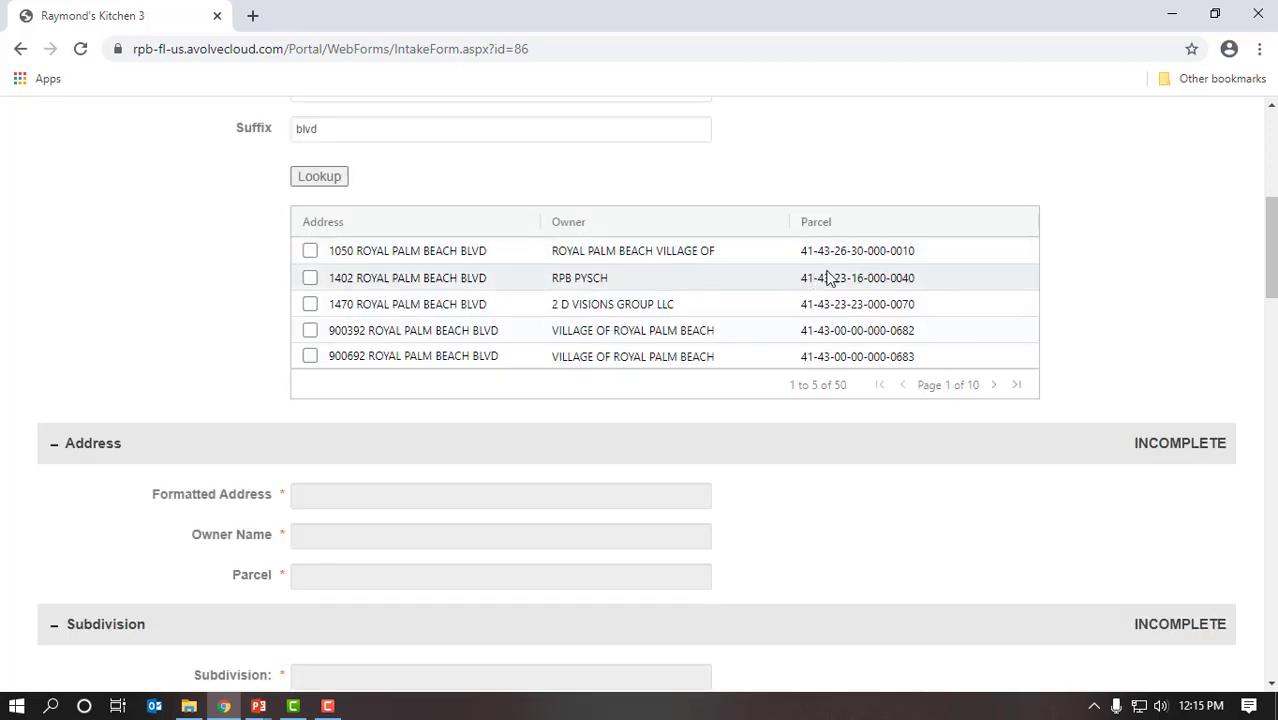
click(310, 253)
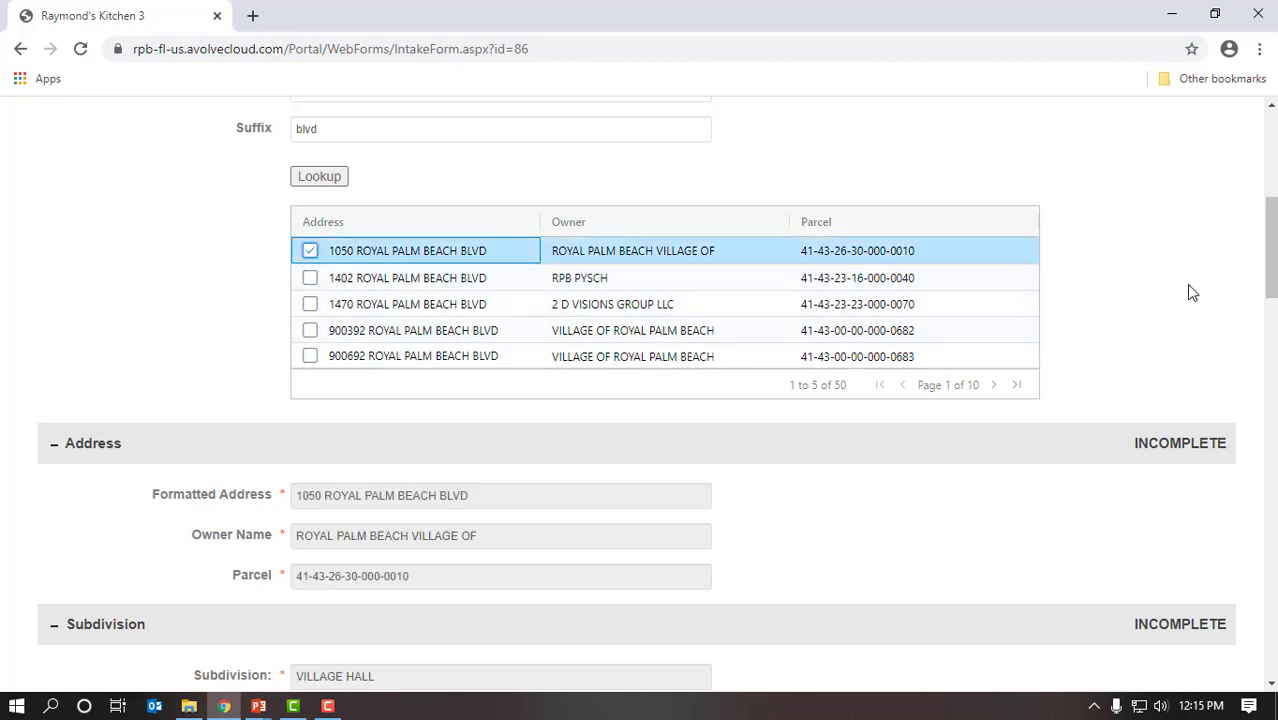
scroll(1185, 303, down, 1)
scroll(1185, 303, down, 3)
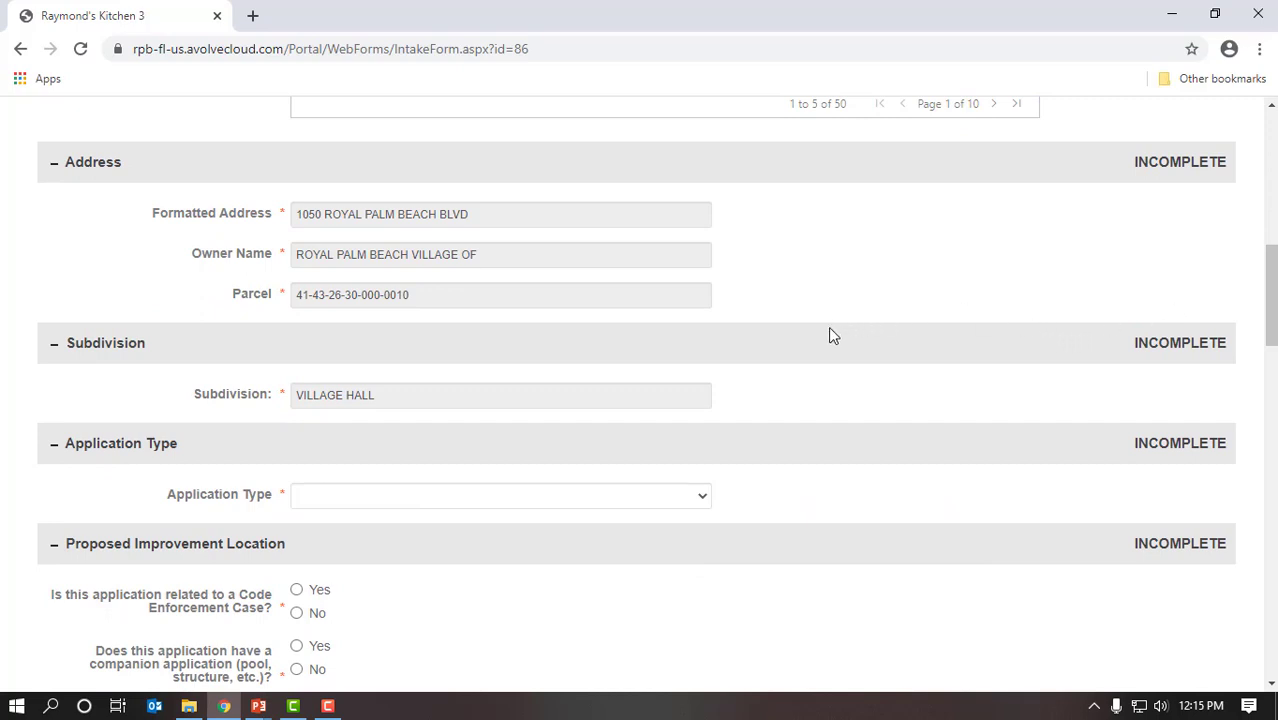
Step: Choose Accessory Structure type Outdoor Kitchen; answer No to code enforcement and companion application
scroll(776, 458, down, 1)
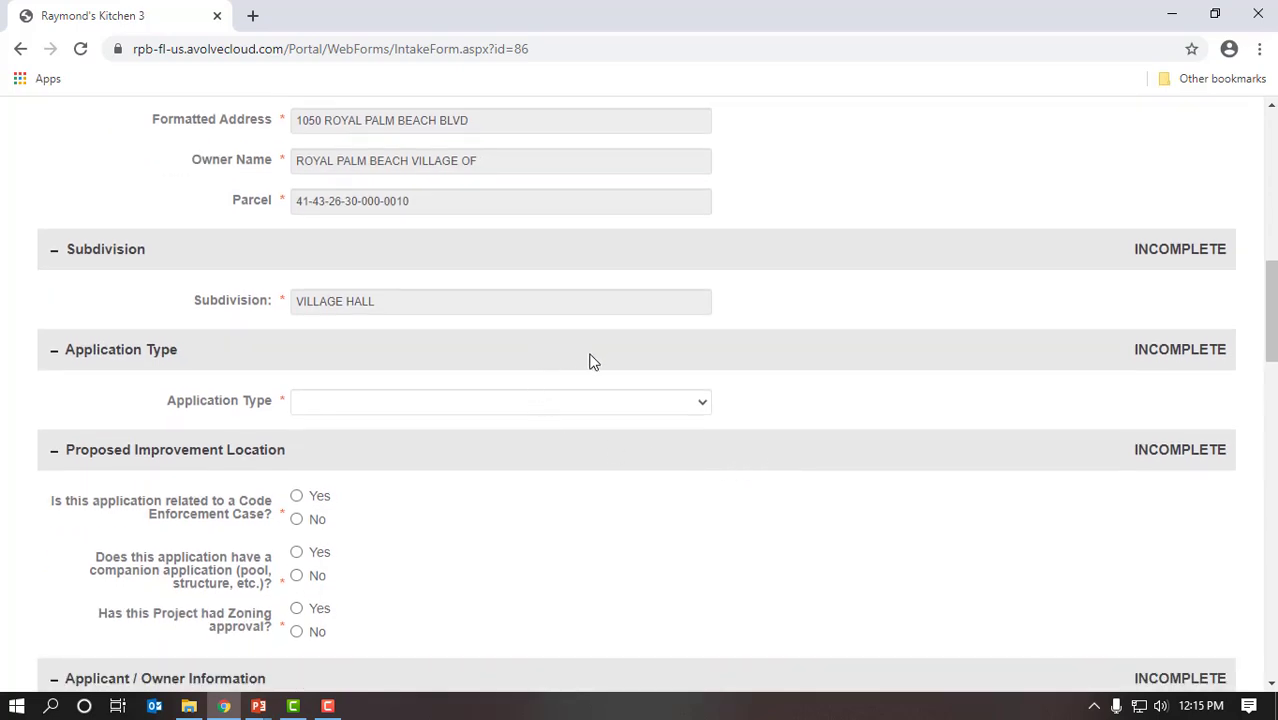
scroll(772, 489, down, 1)
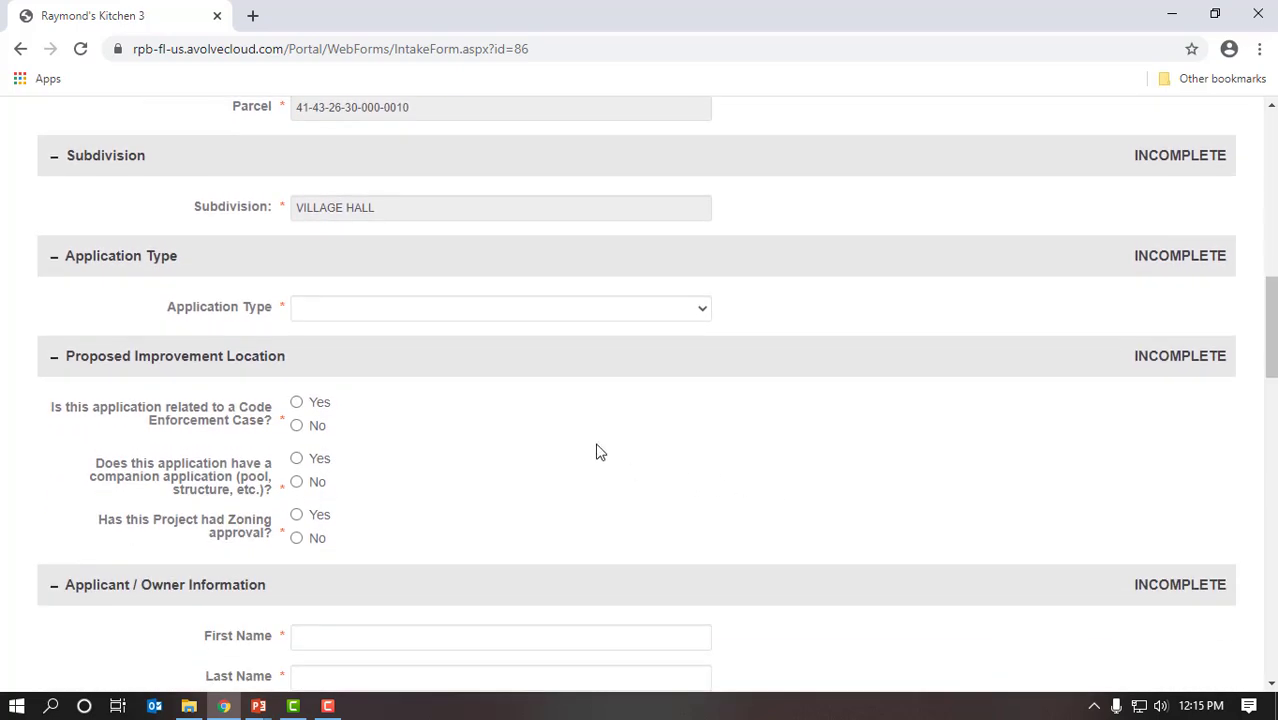
click(703, 312)
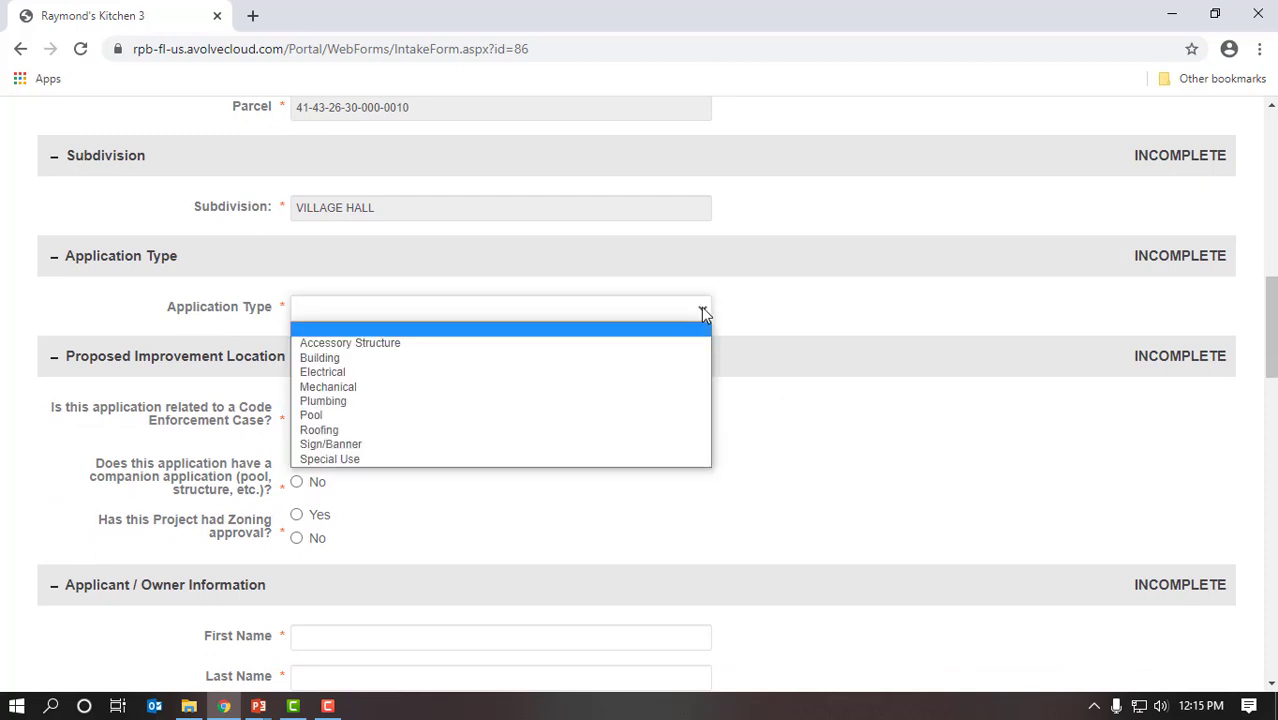
click(583, 344)
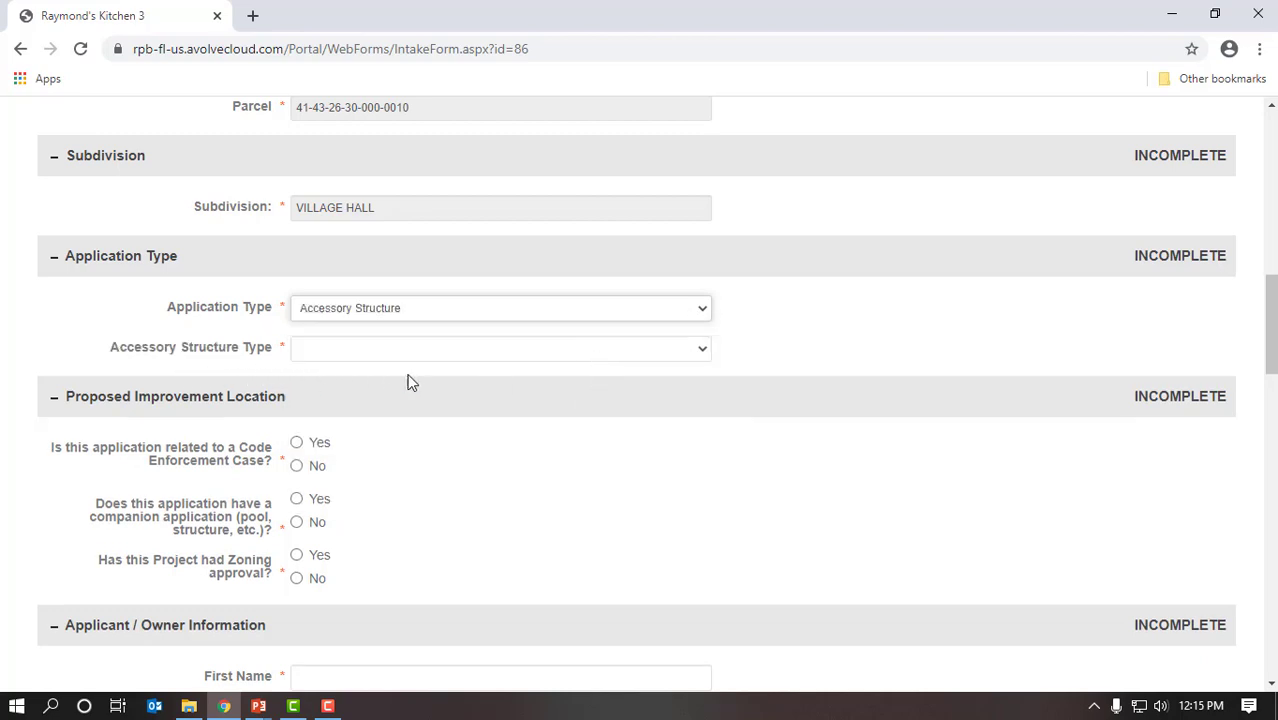
click(703, 350)
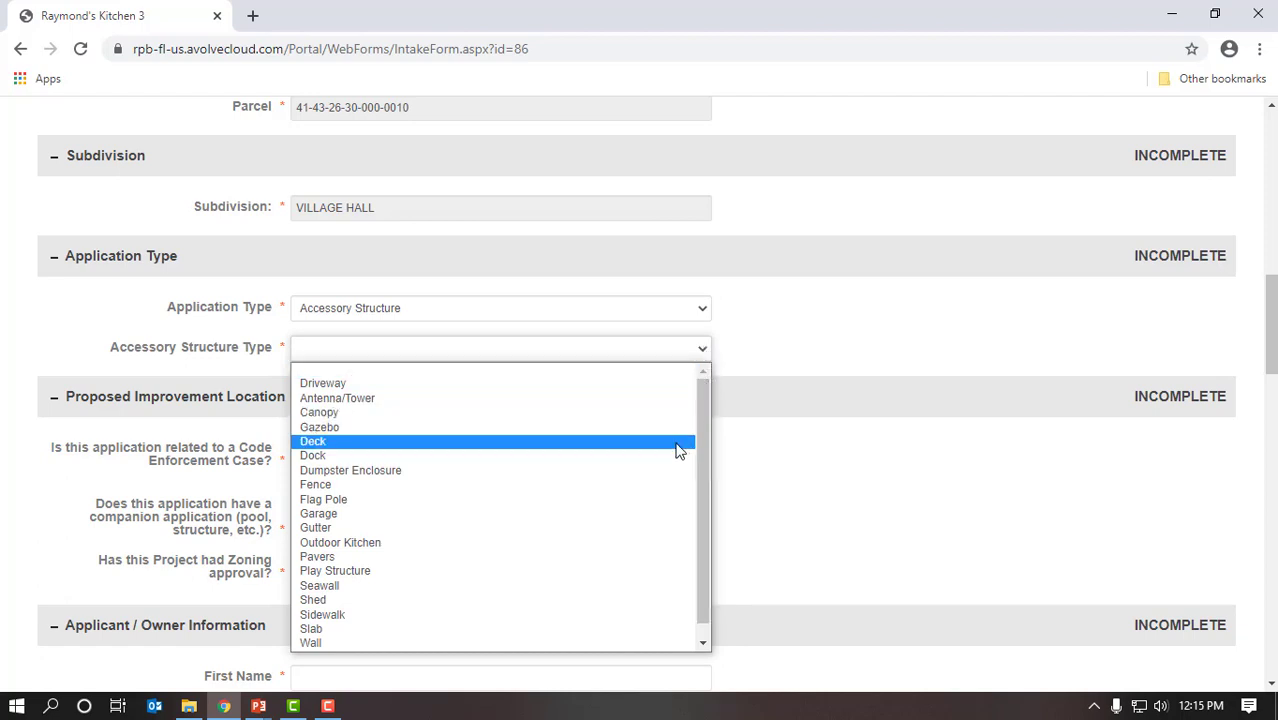
click(612, 549)
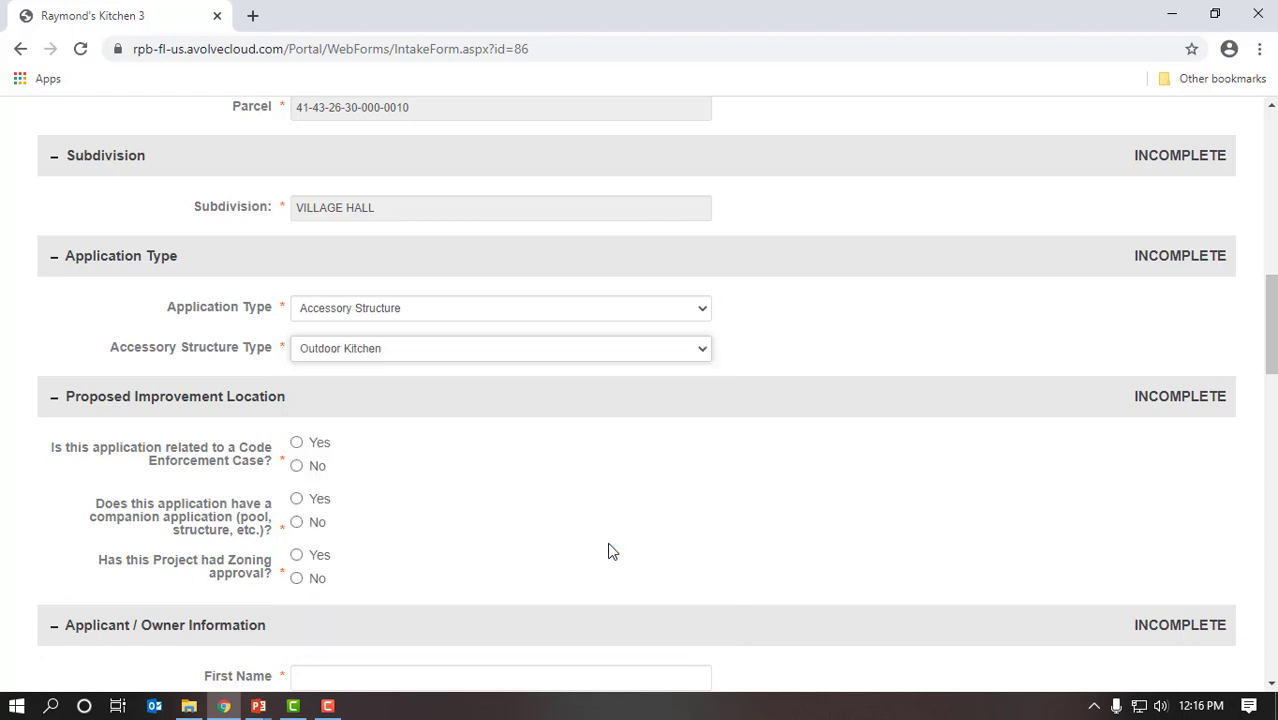
scroll(817, 510, down, 2)
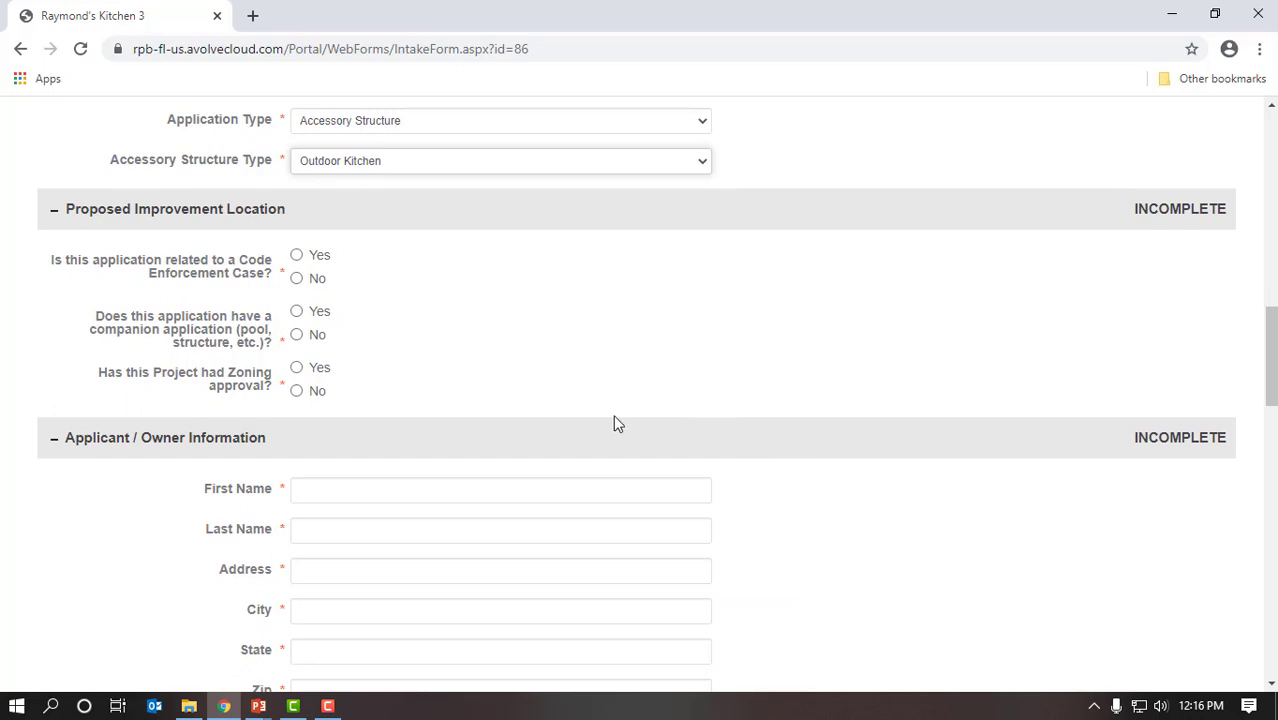
click(298, 283)
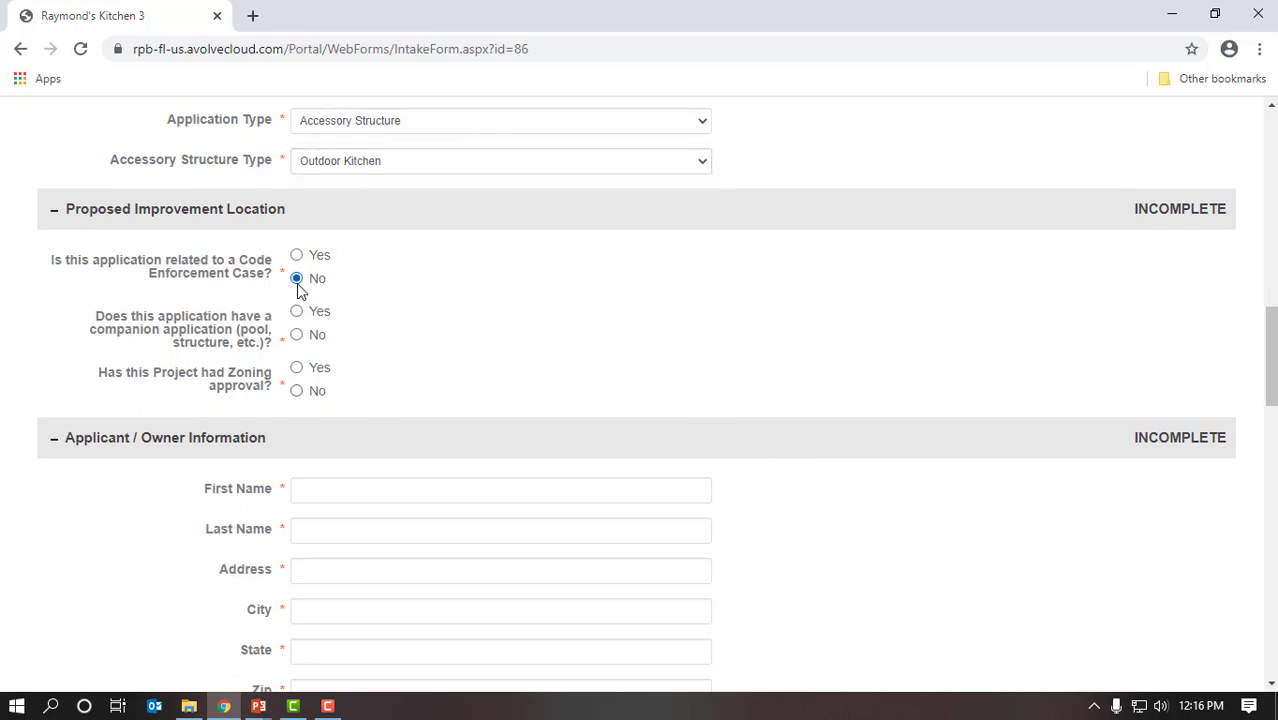
click(297, 336)
Step: Answer No to zoning approval and Yes to the applicant/owner acting as contractor
click(298, 392)
scroll(667, 403, down, 3)
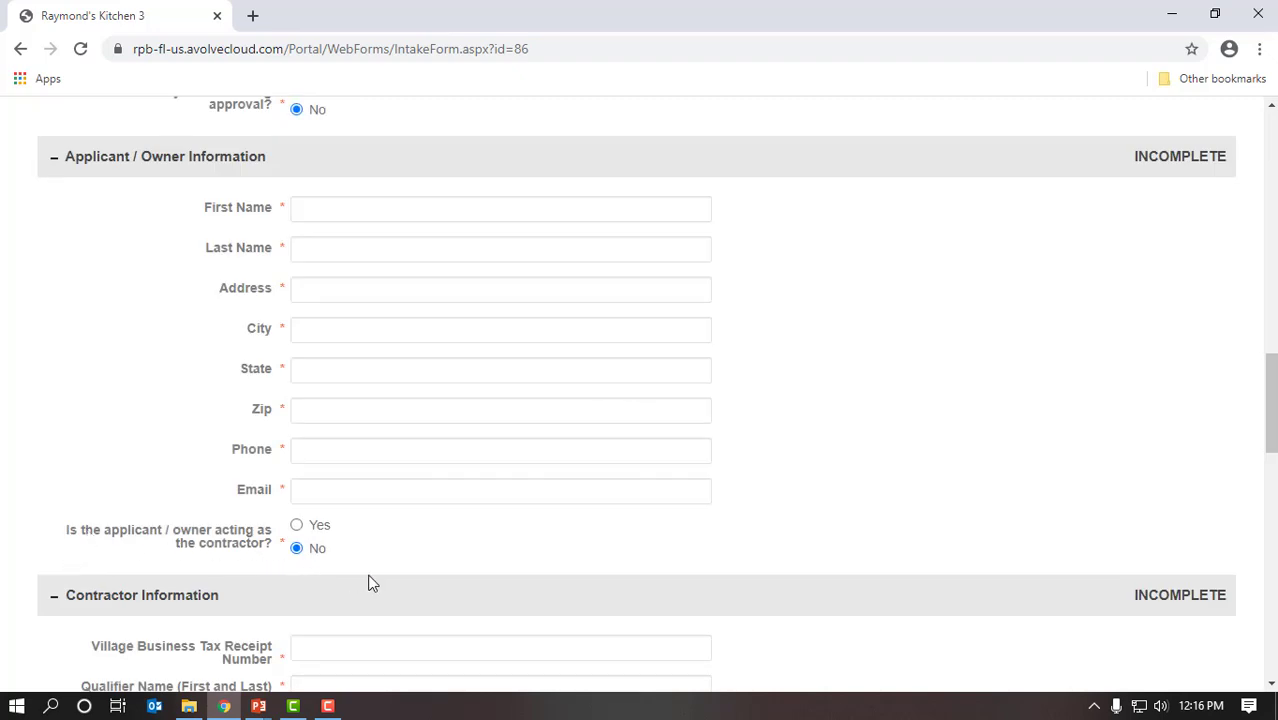
scroll(430, 583, down, 2)
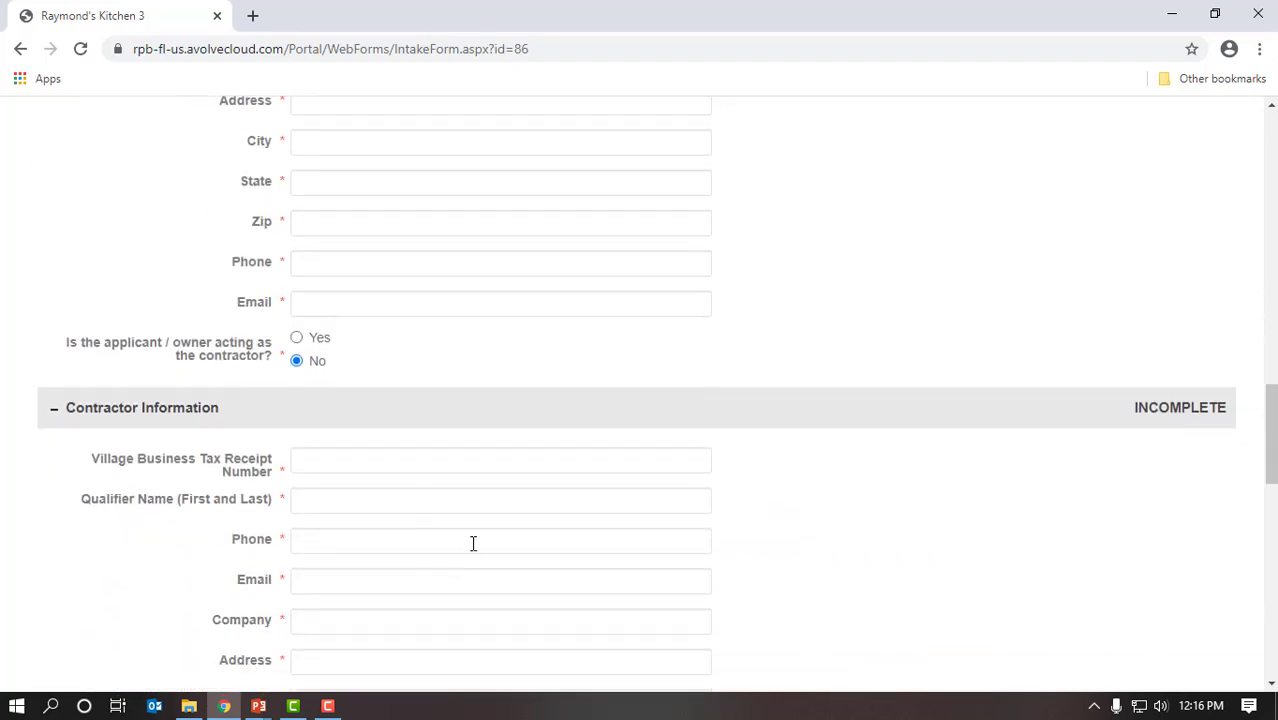
scroll(490, 540, down, 1)
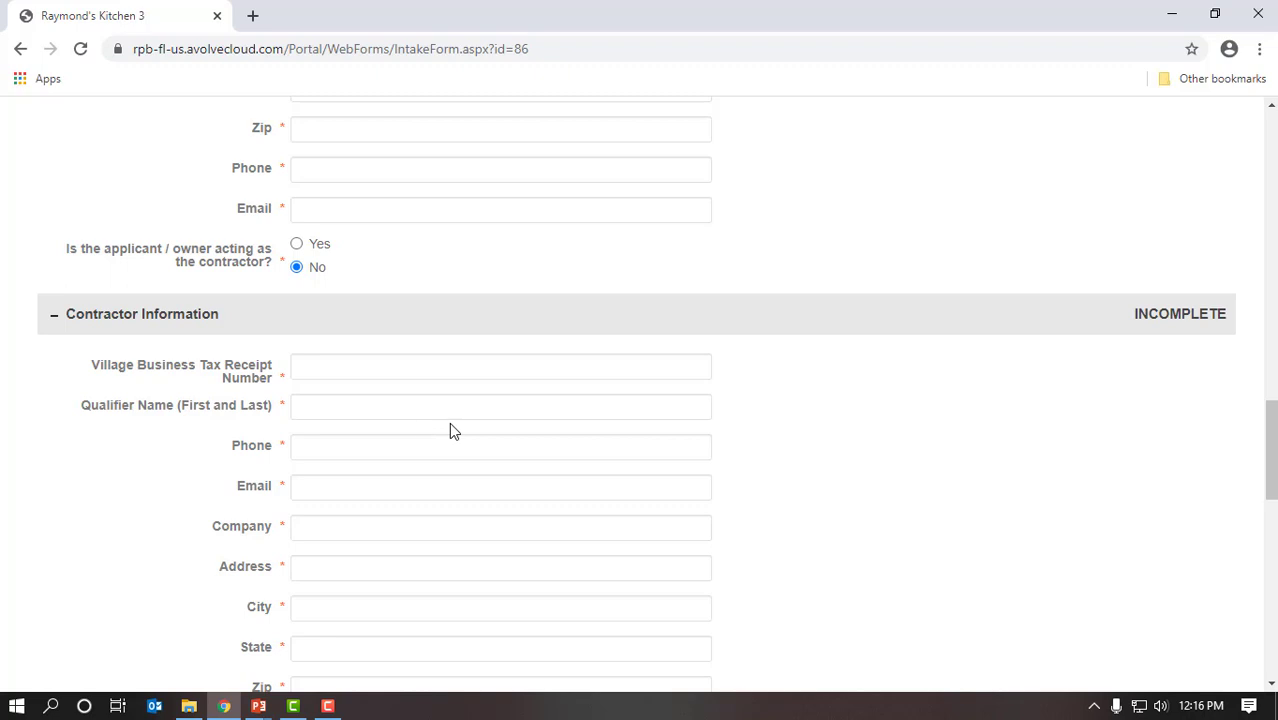
scroll(448, 428, down, 1)
scroll(415, 330, down, 1)
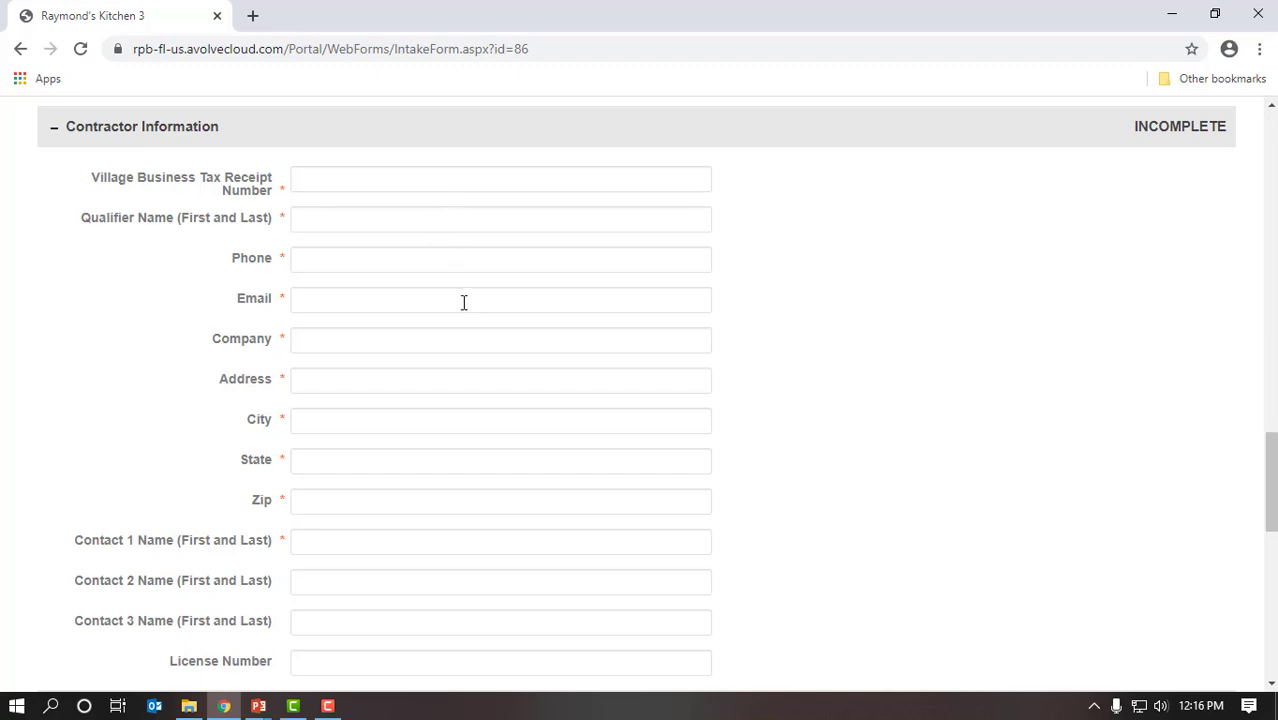
scroll(451, 375, down, 1)
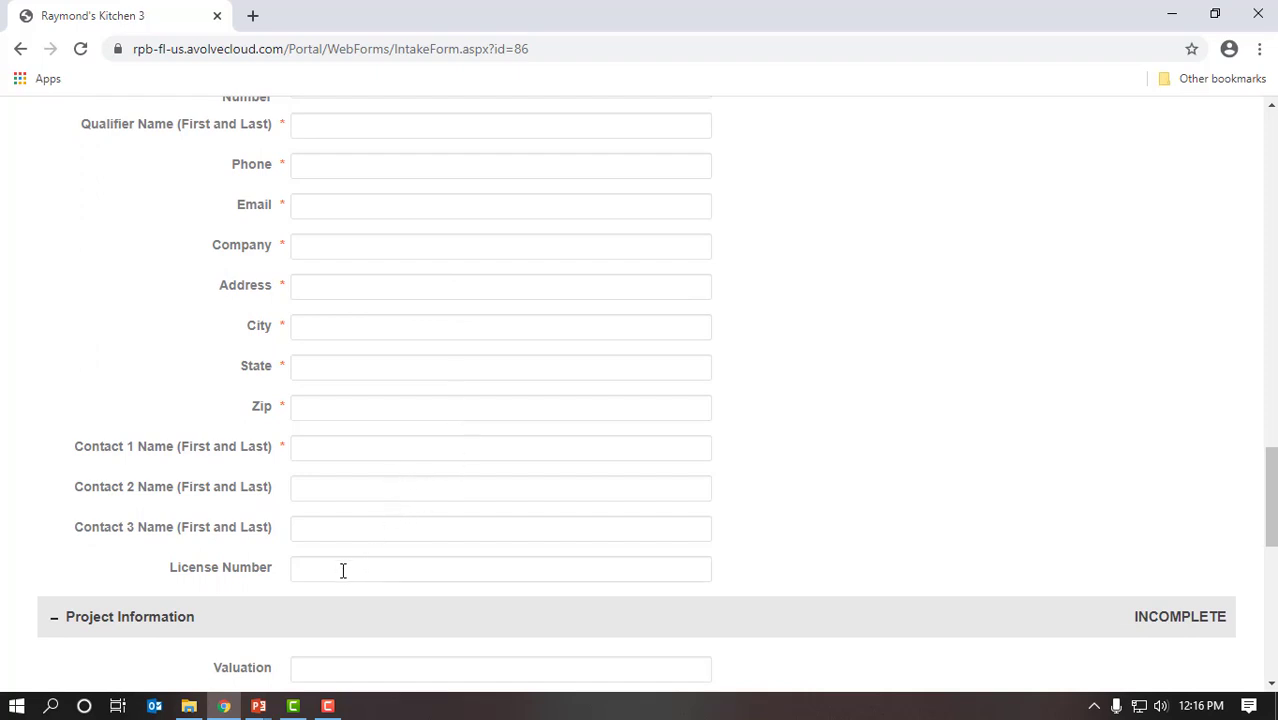
scroll(431, 557, up, 2)
scroll(431, 557, up, 2)
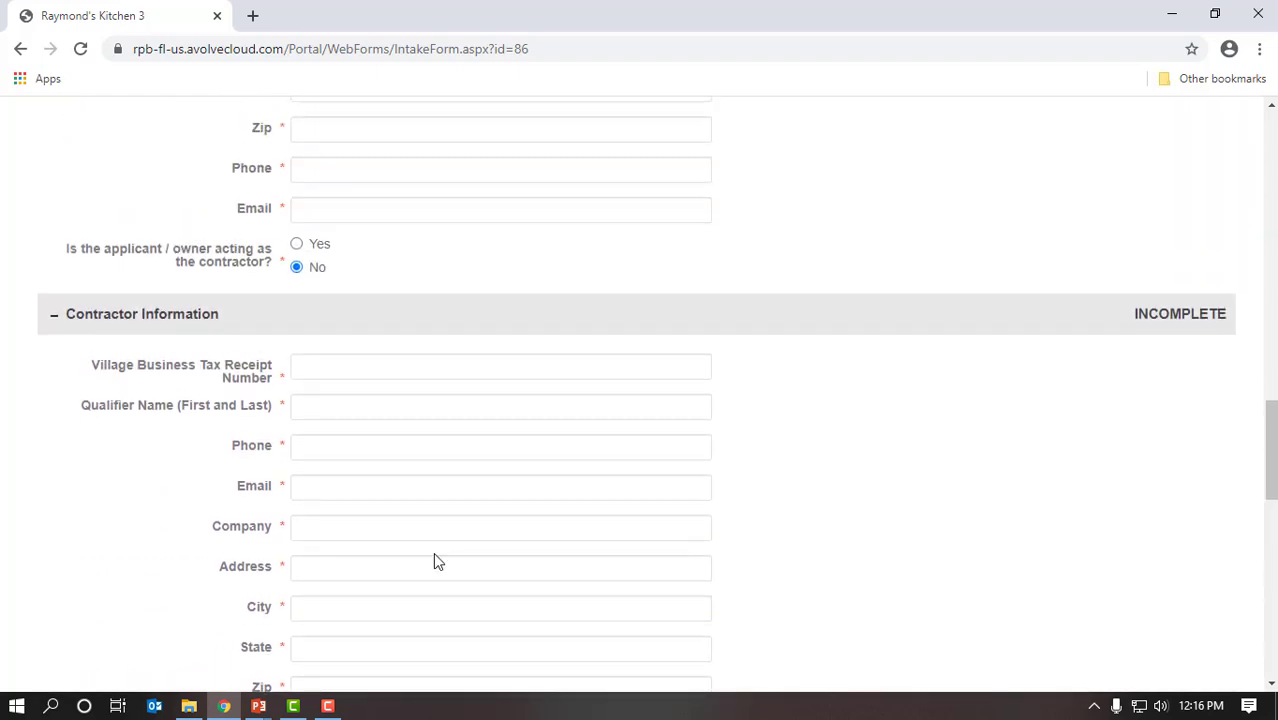
scroll(440, 549, up, 1)
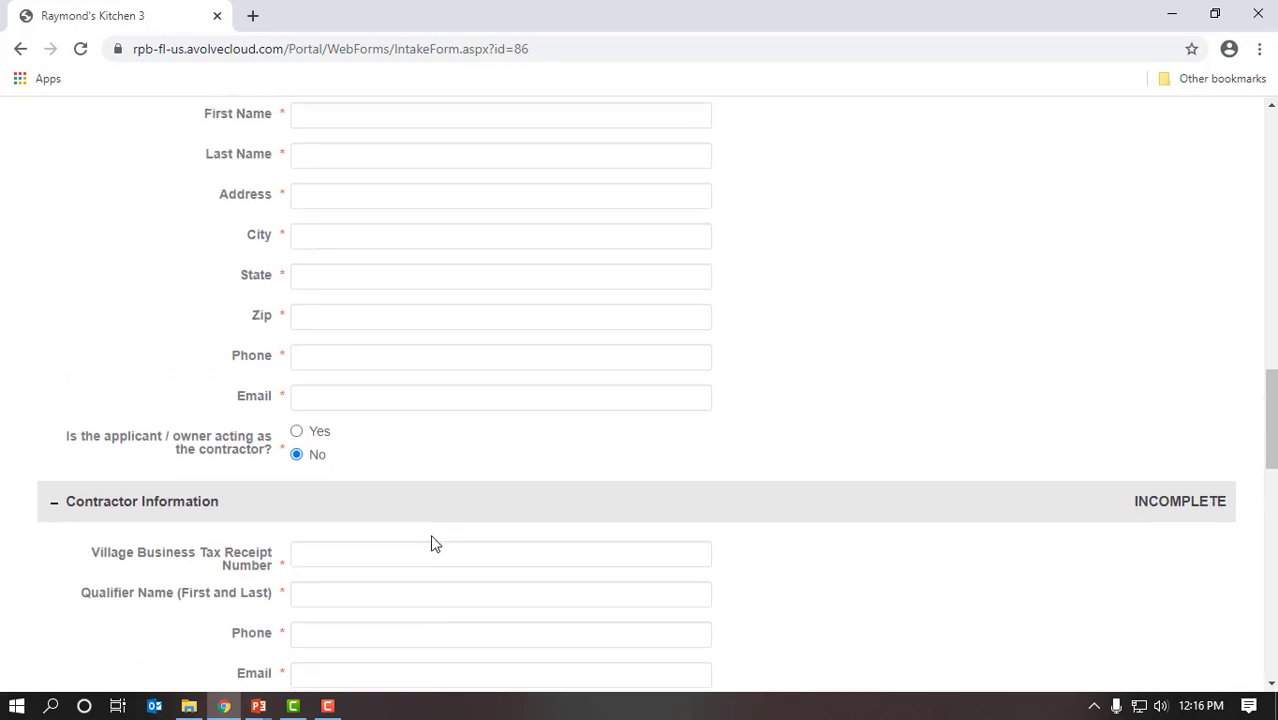
click(296, 432)
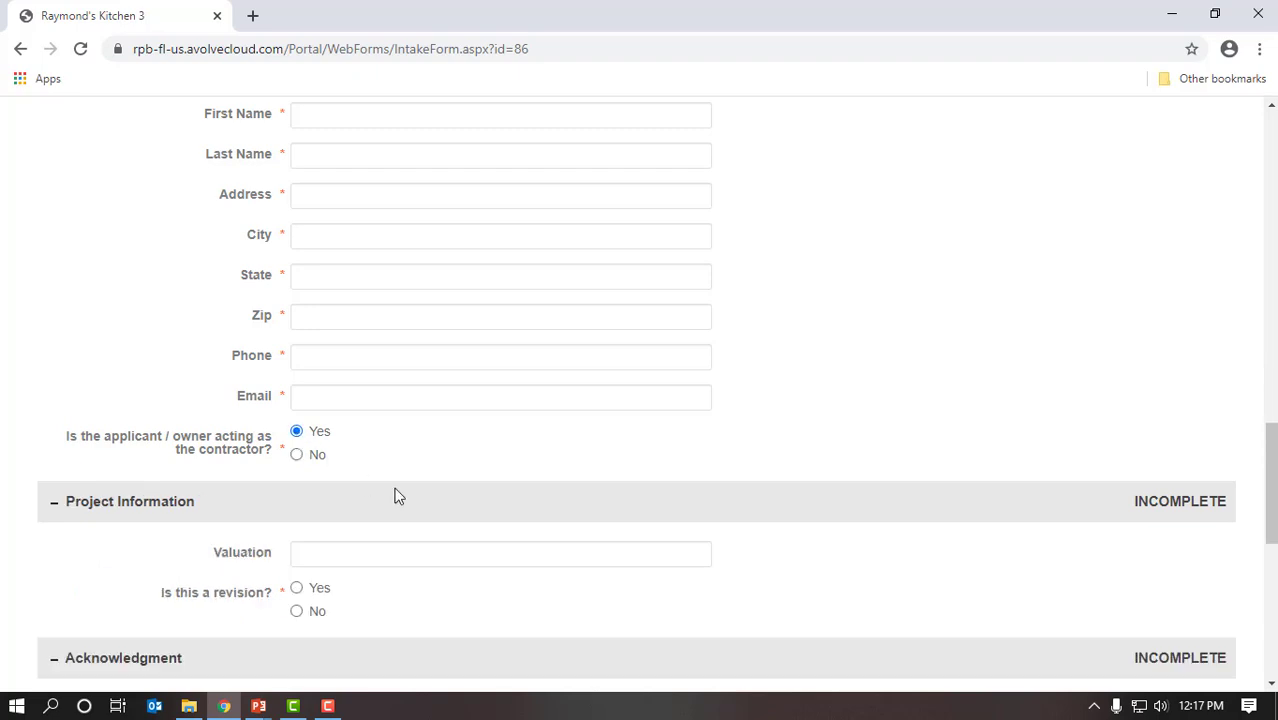
scroll(396, 493, down, 1)
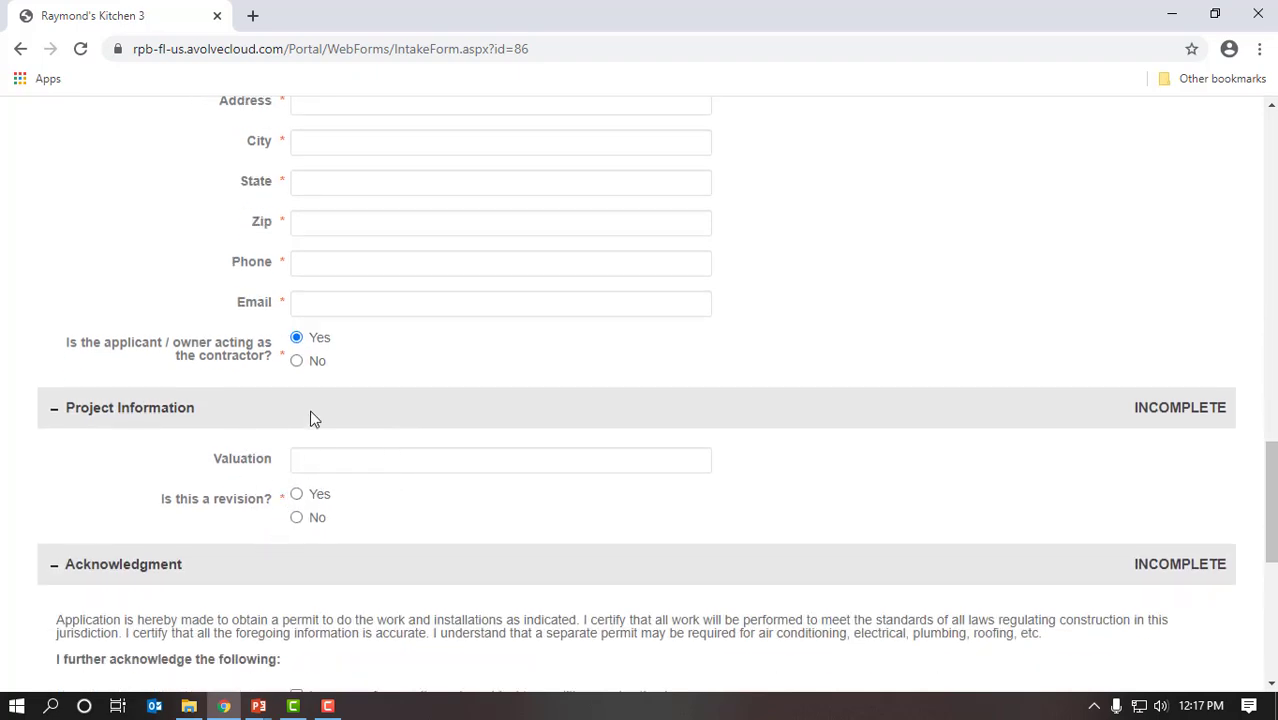
scroll(360, 424, up, 3)
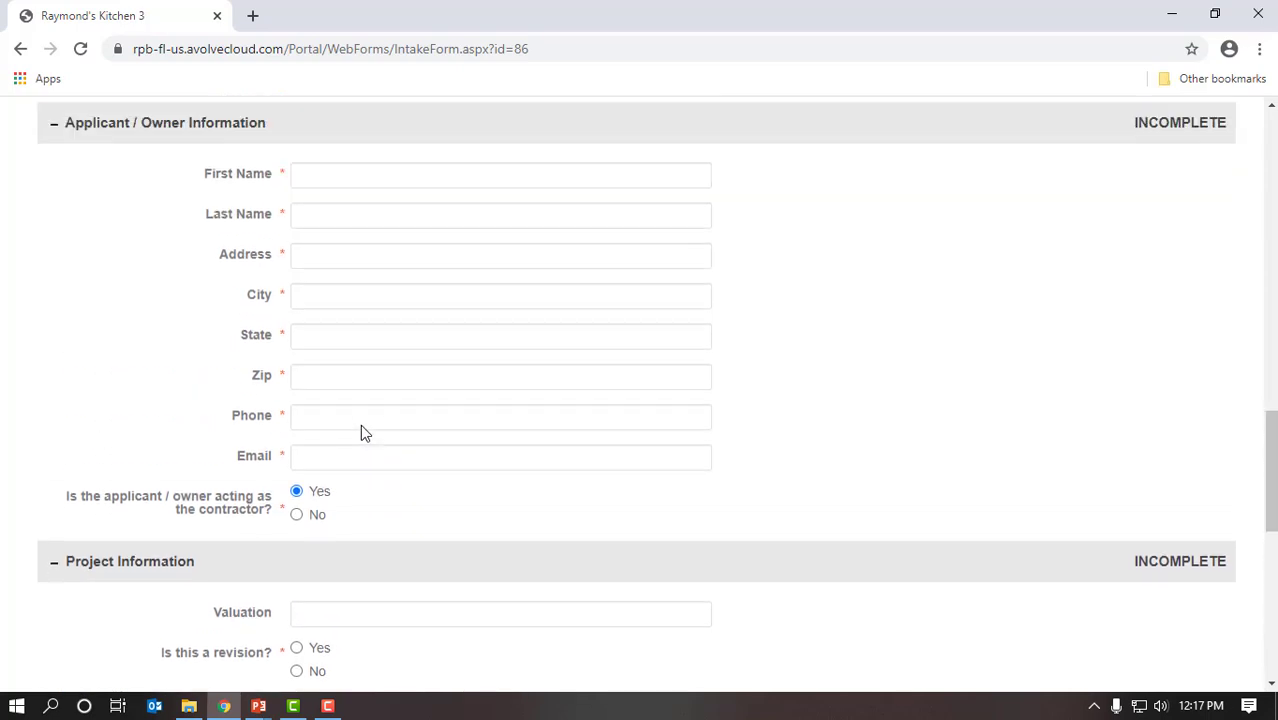
Step: Enter the applicant's first name, last name and street address
click(415, 304)
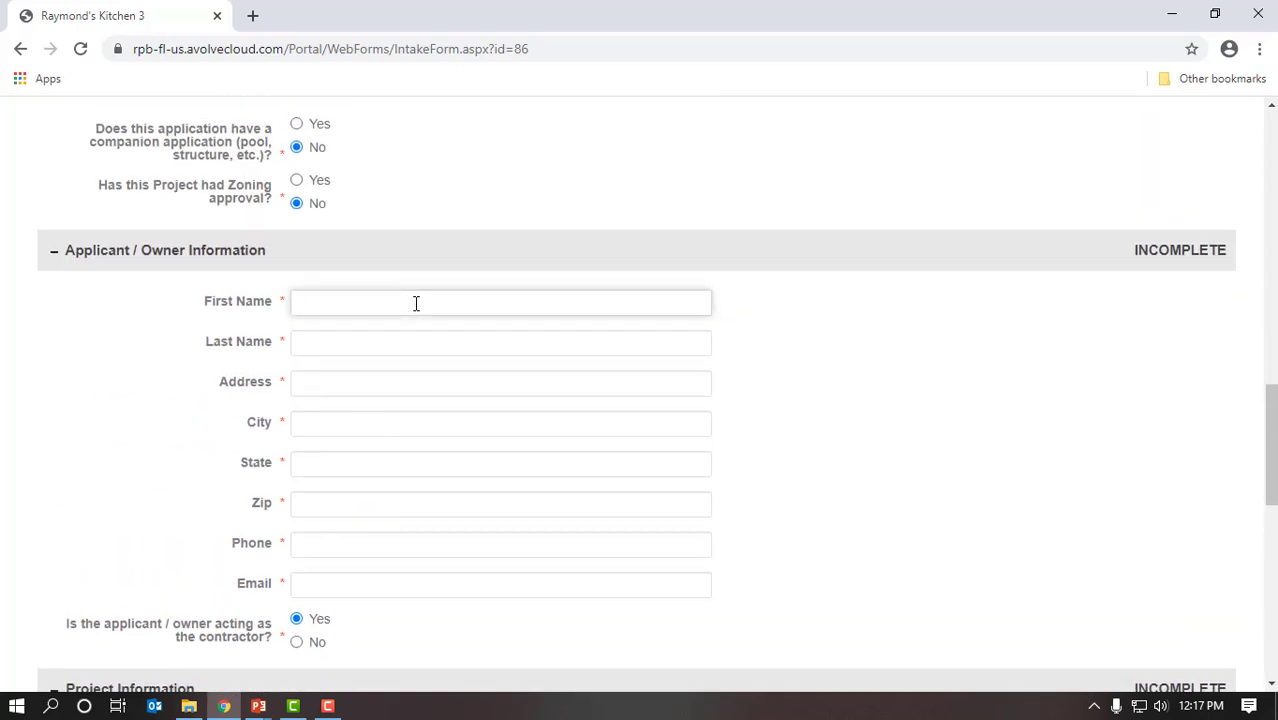
text(Raymond)
key(Tab)
text(Smi)
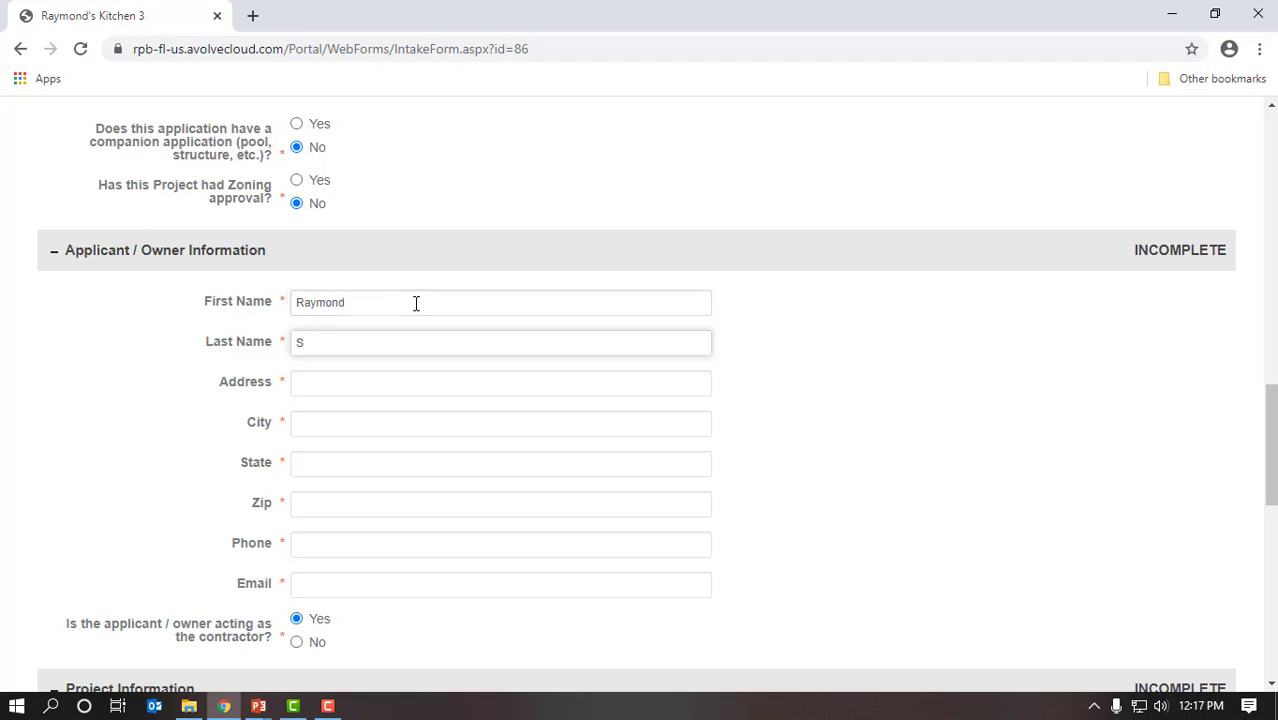
key(Tab)
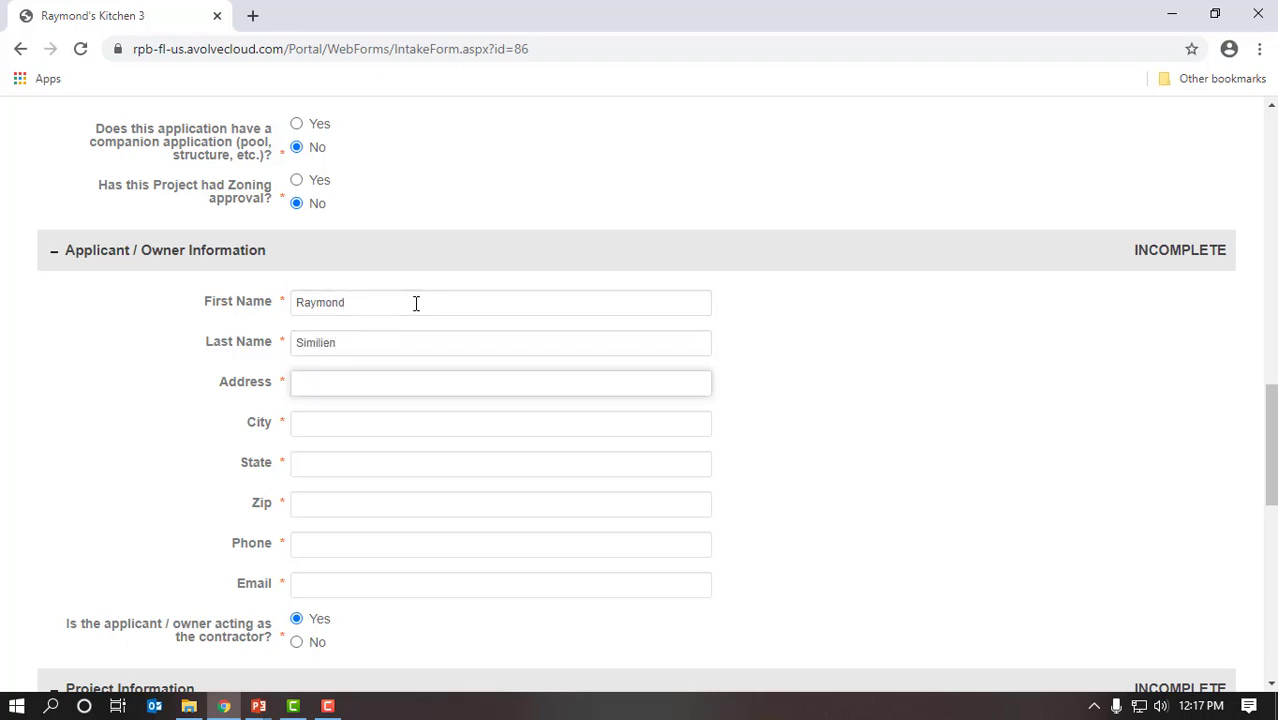
text(1050 Royal Palm Beach)
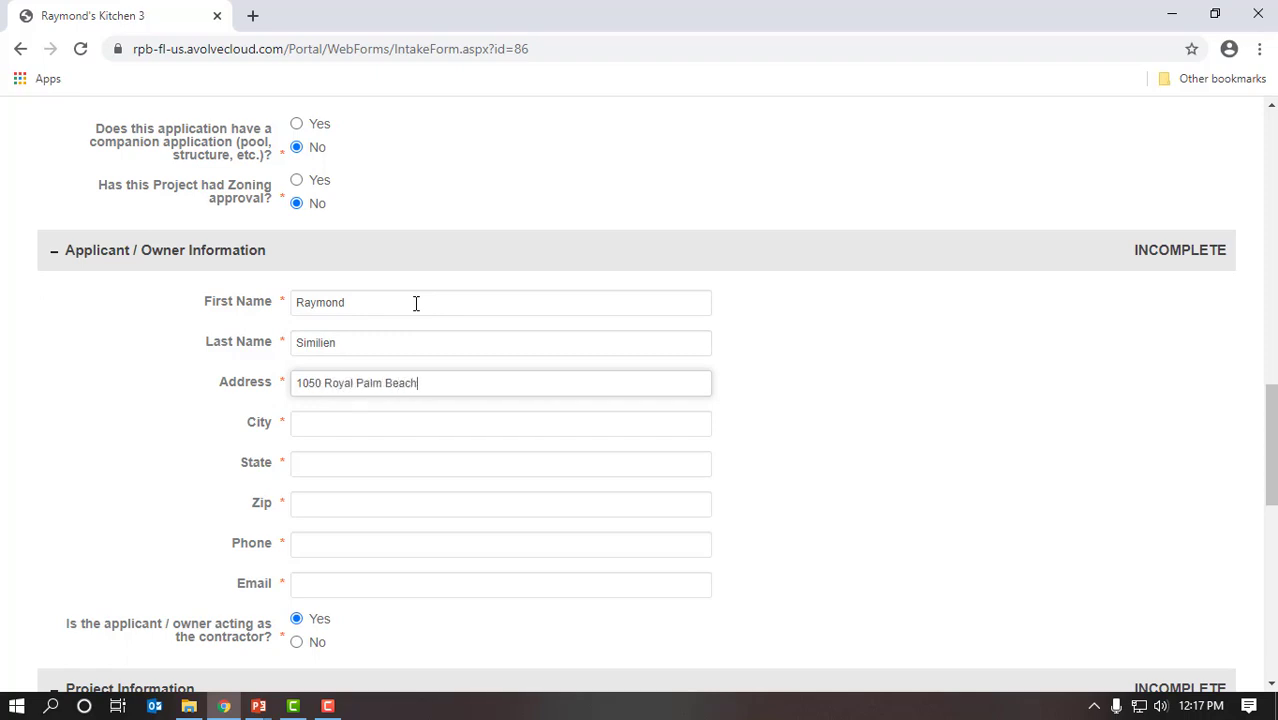
Step: Fill in the applicant's city, state, zip code, phone number and e-mail
key(Tab)
text(Roya)
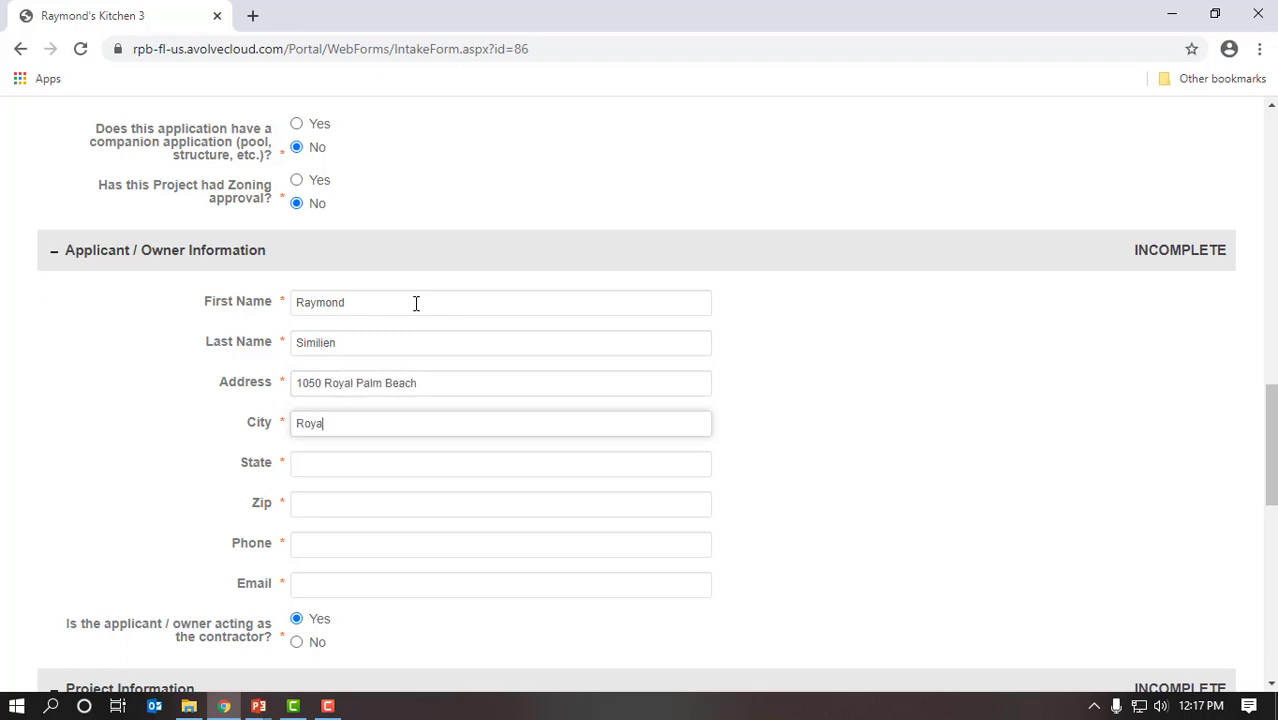
text(l Palm e)
key(BackSpace)
key(BackSpace)
text(ach)
key(Tab)
text(FL)
key(Tab)
text(33411)
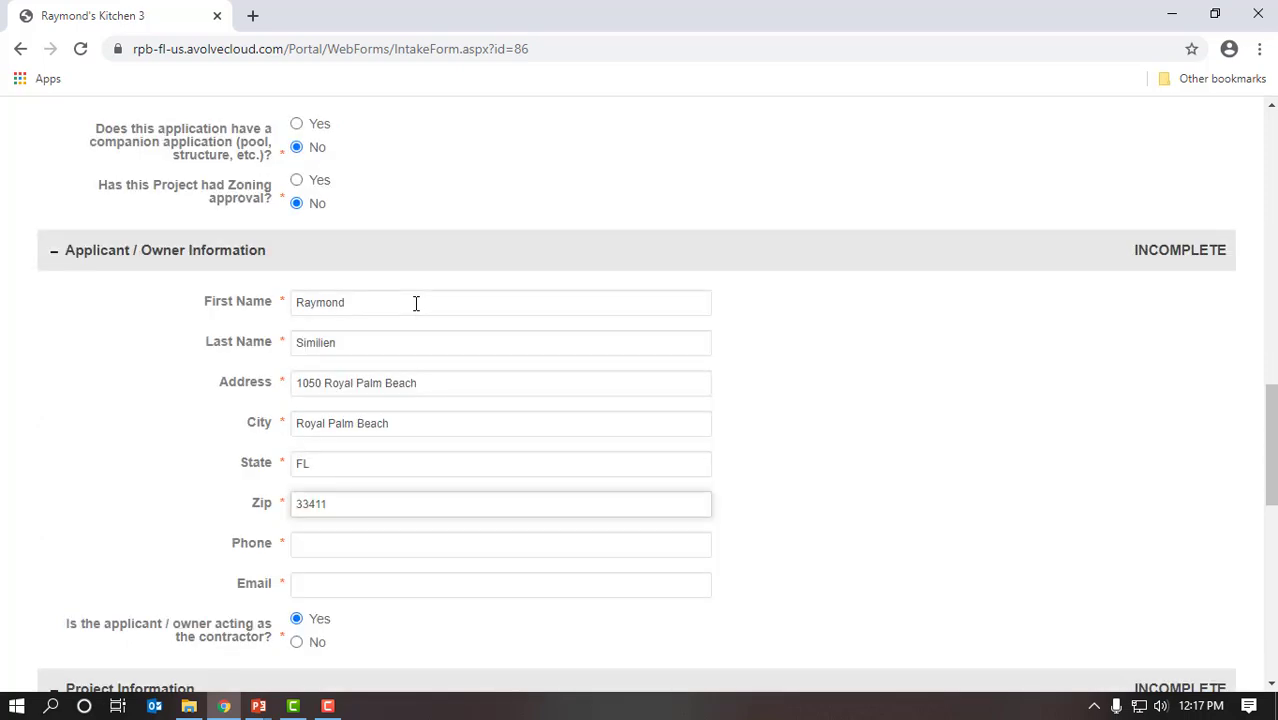
key(Tab)
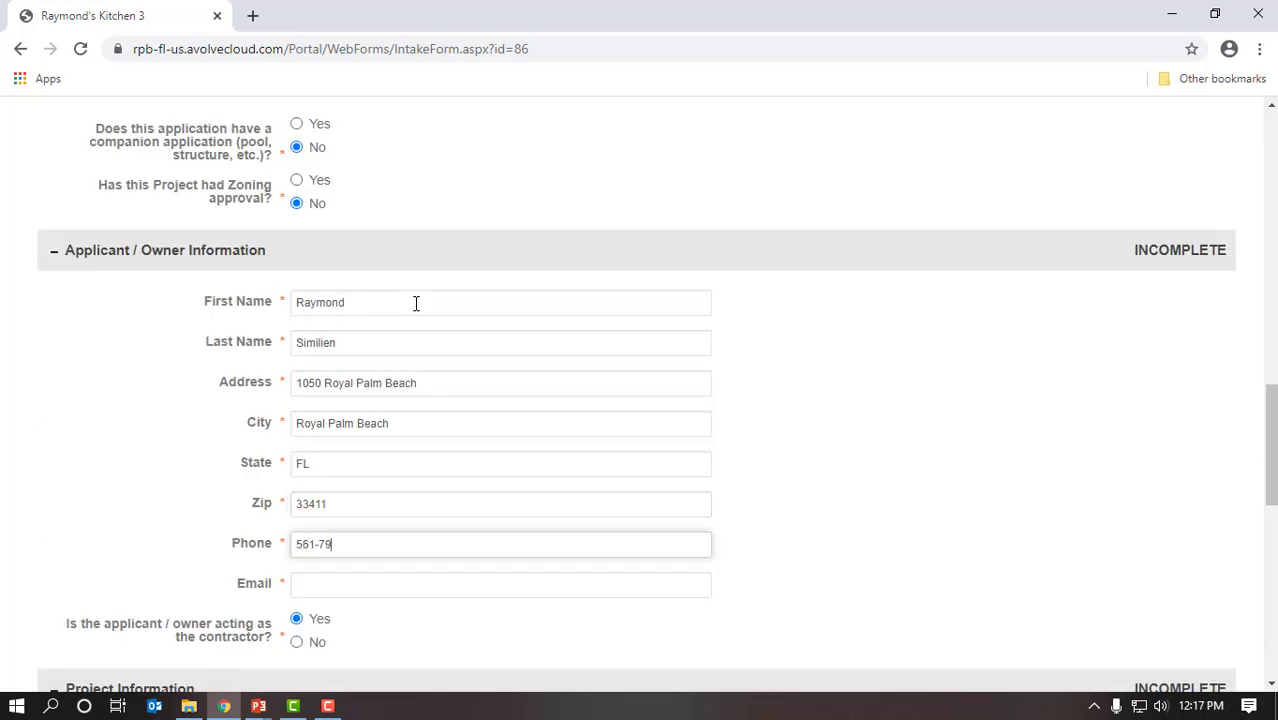
key(Tab)
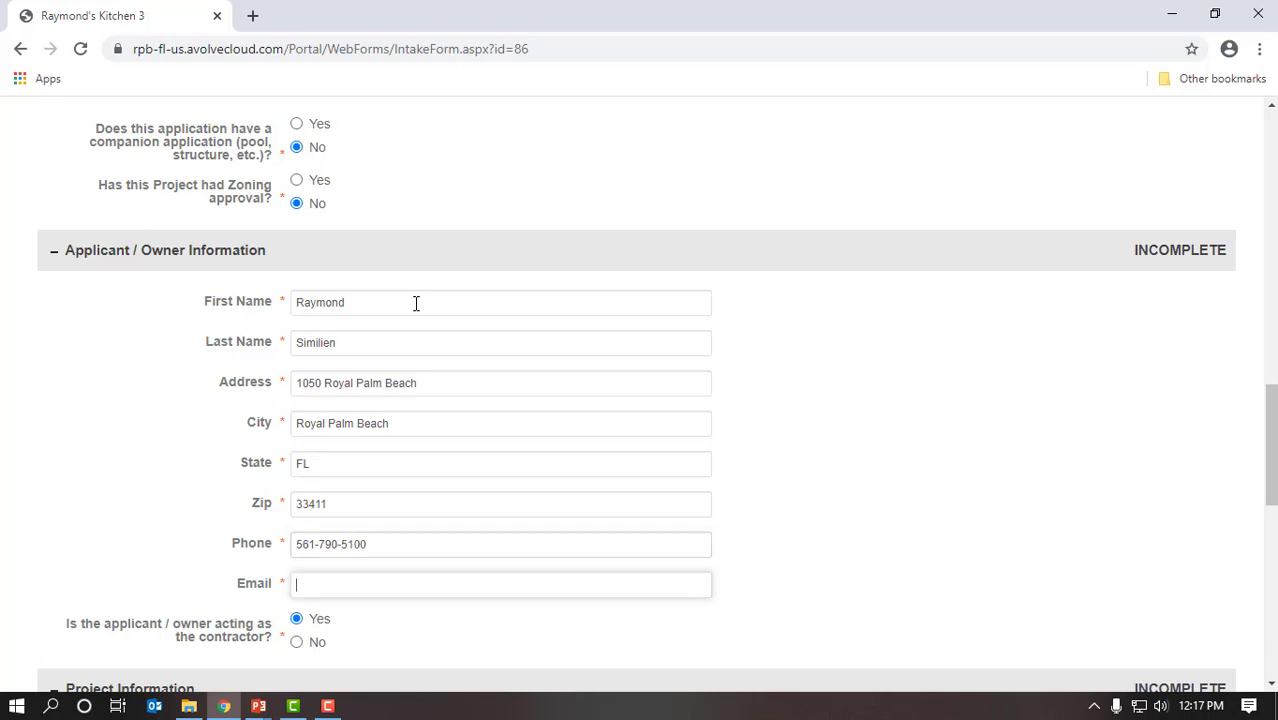
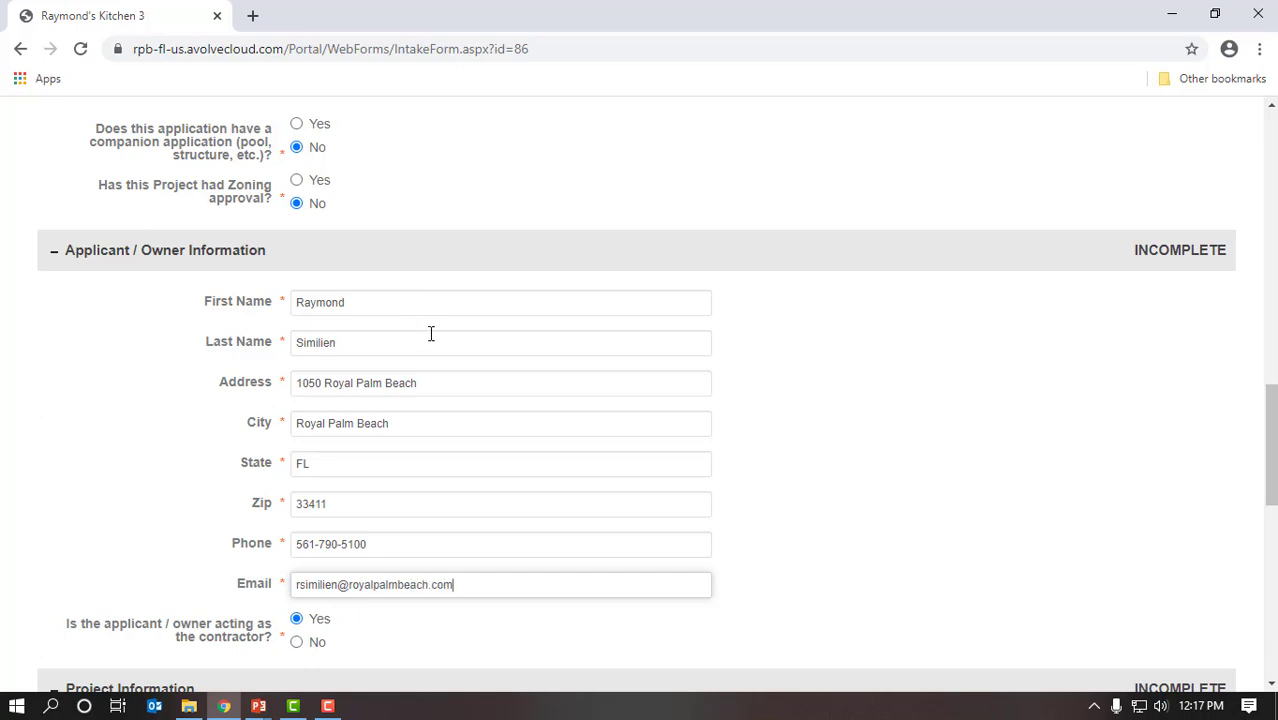
Step: Enter a valuation of $5,000.00 and answer No to the revision question
scroll(430, 340, down, 4)
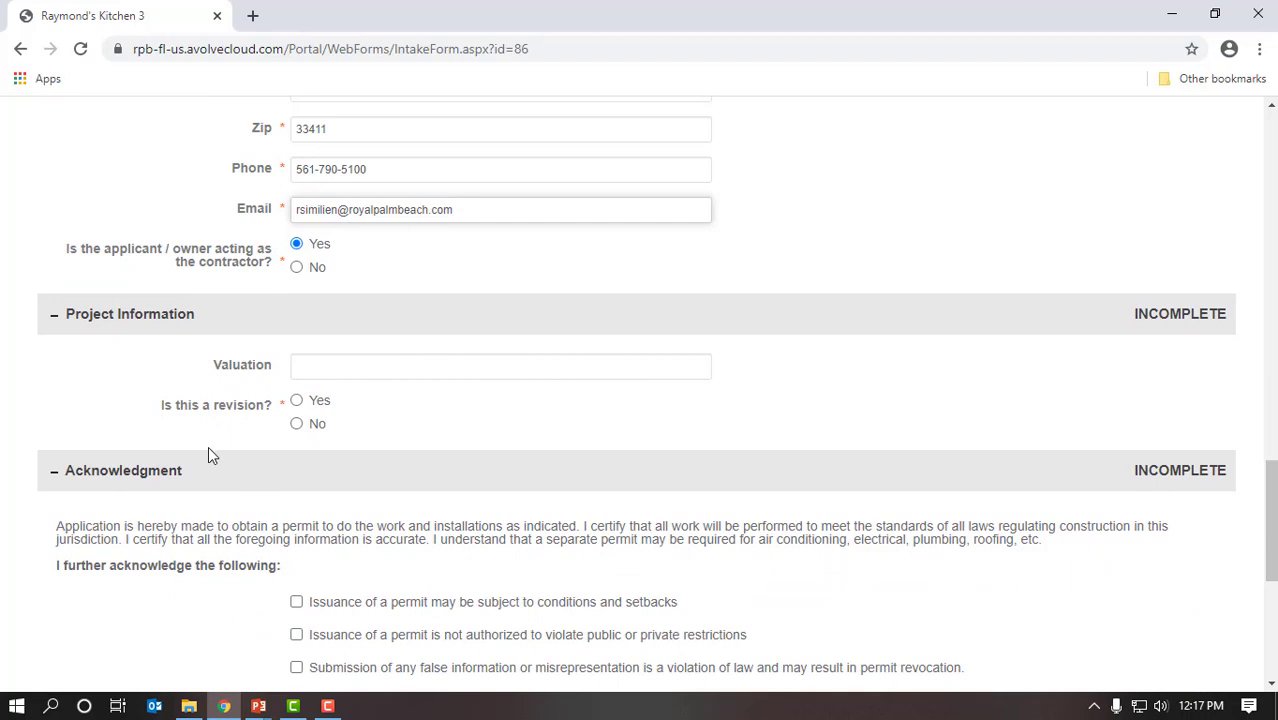
click(414, 364)
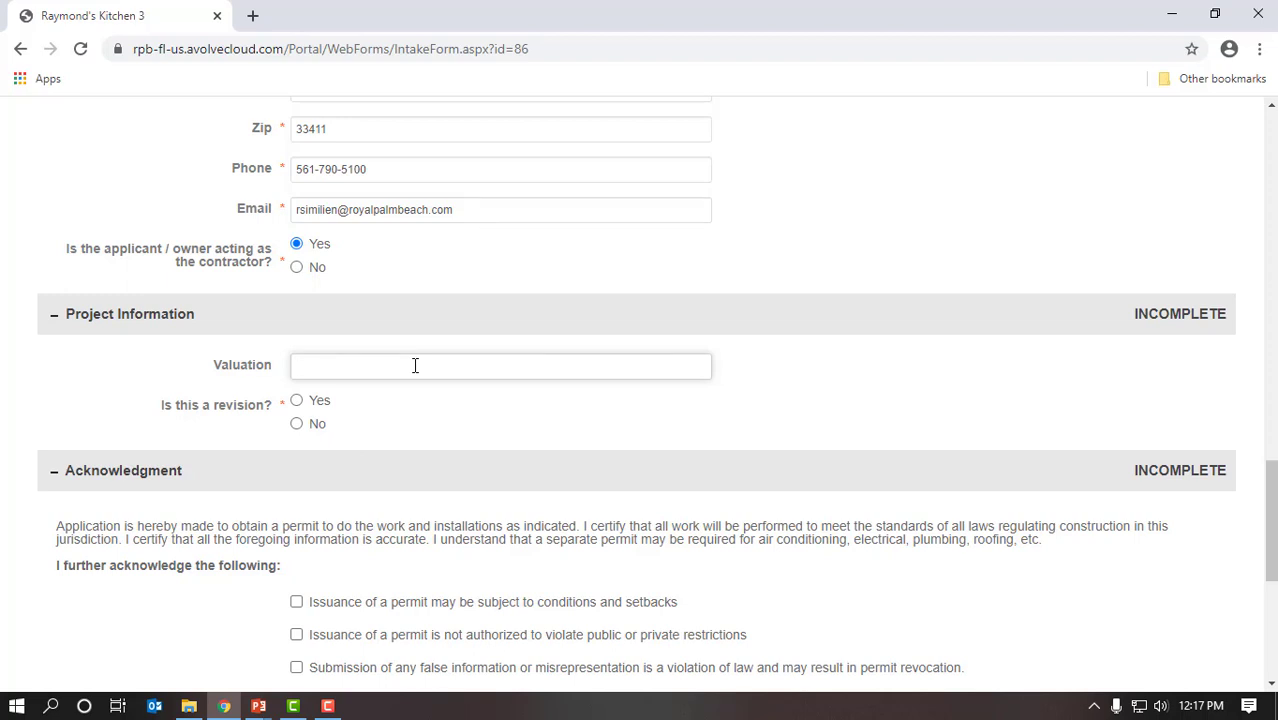
text($5,000.00)
click(298, 426)
Step: Check all four acknowledgment boxes, including HOA approvals, and the electronic signature box
scroll(452, 456, down, 4)
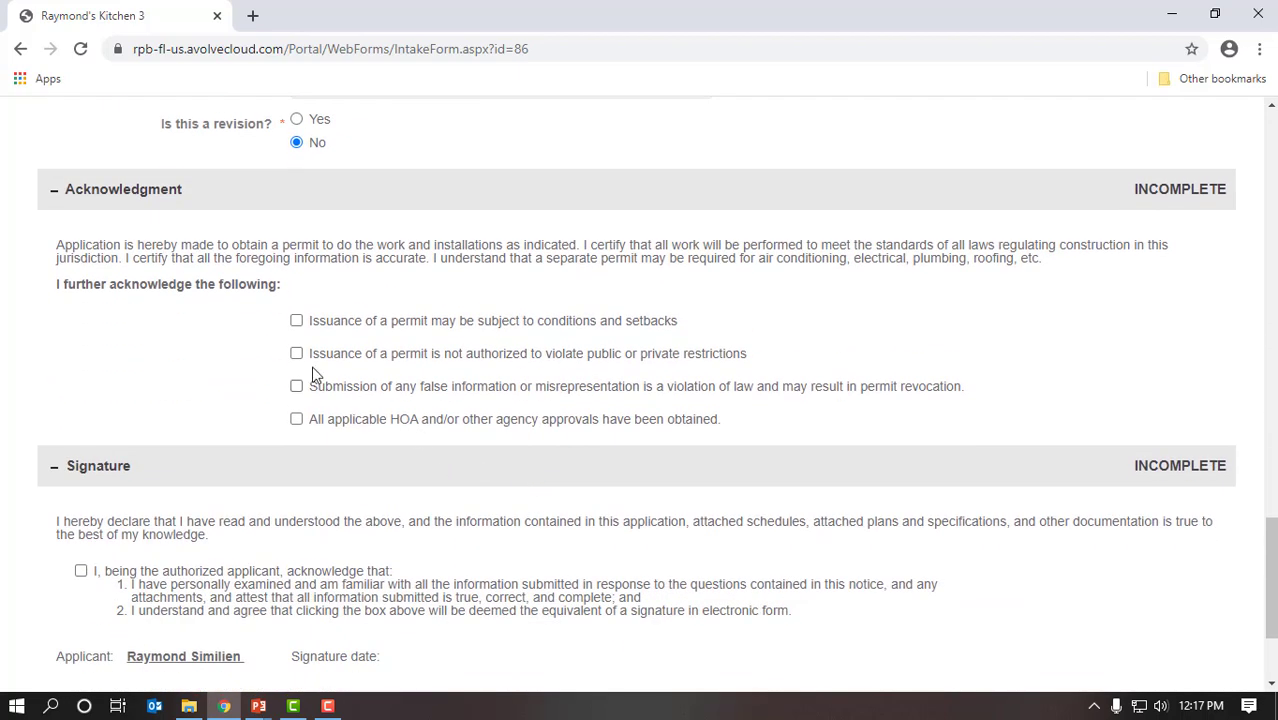
click(297, 321)
click(297, 354)
click(296, 386)
click(296, 419)
click(82, 570)
scroll(760, 580, down, 1)
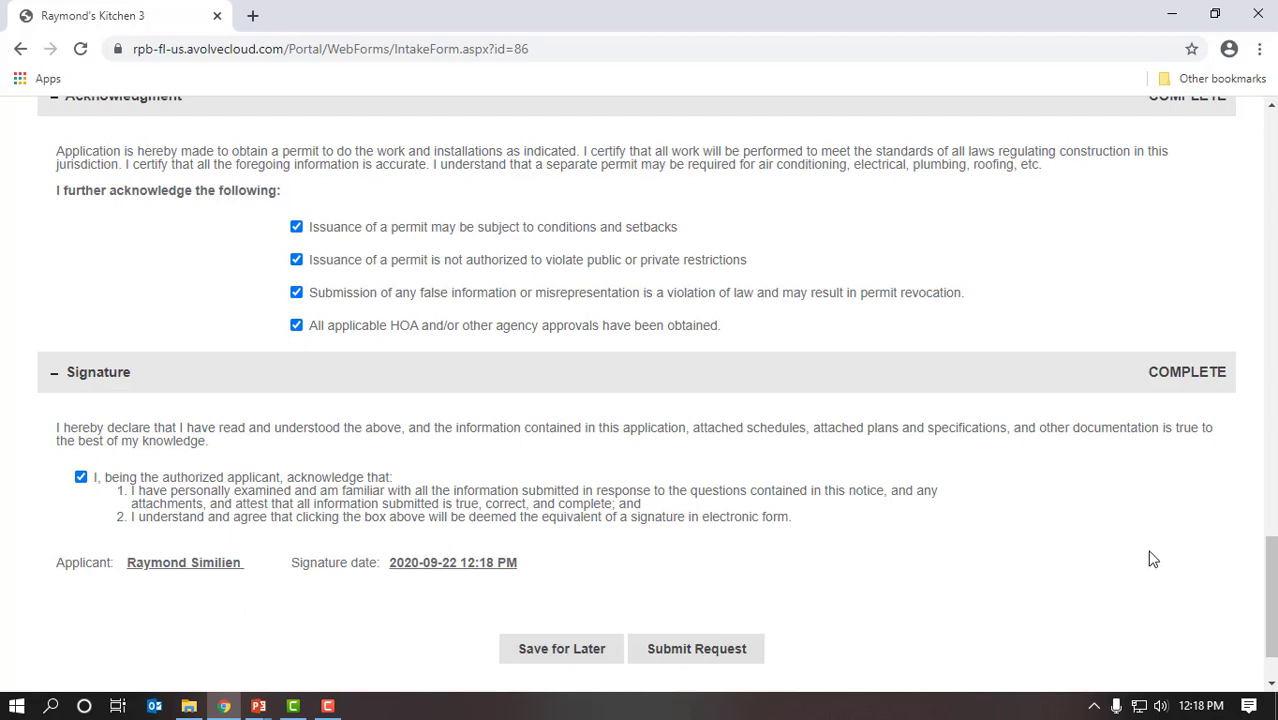
mouse_move(1273, 582)
mouse_down()
mouse_move(1273, 372)
mouse_move(1273, 602)
mouse_up()
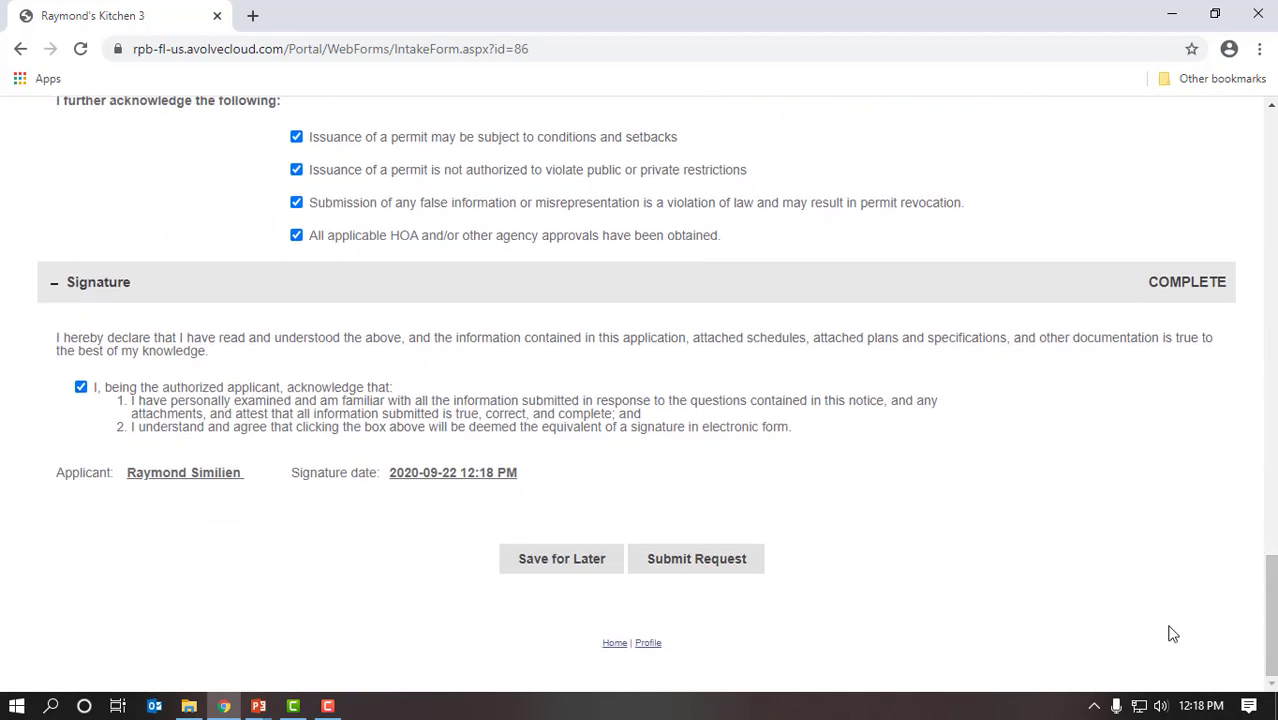
Step: Submit the application request, then switch to Outlook to check for confirmation e-mails
click(680, 565)
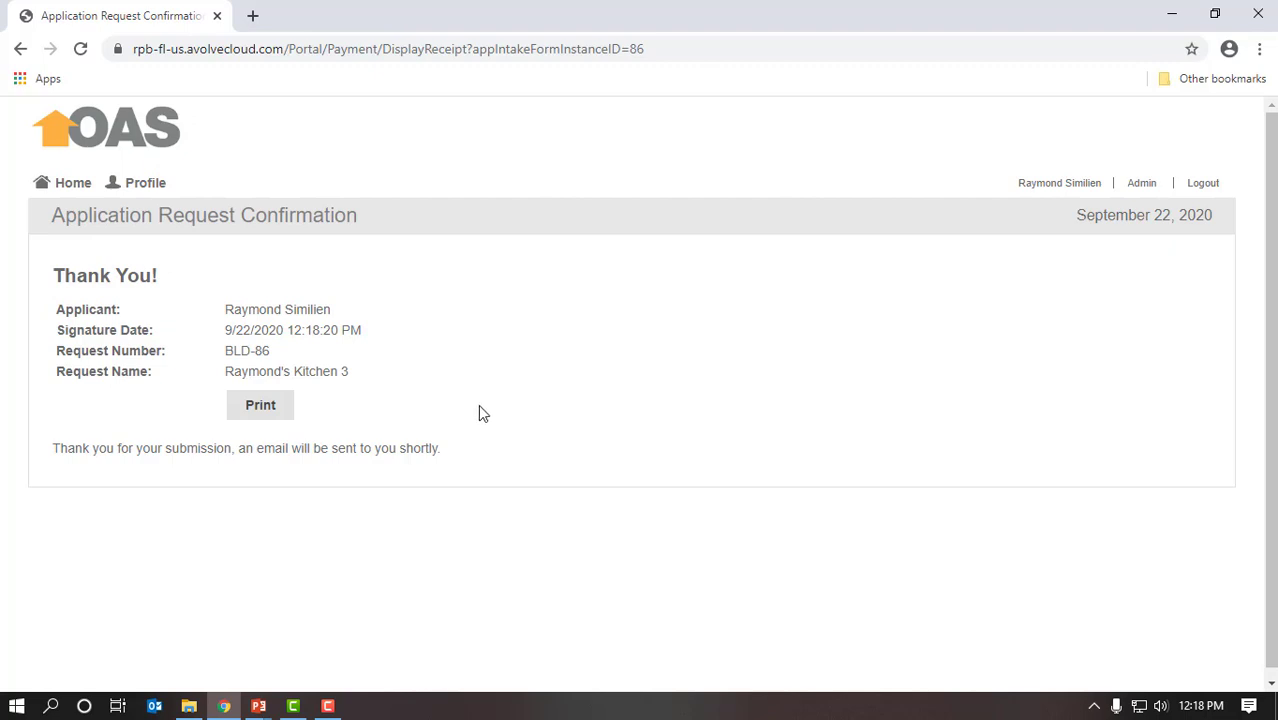
click(154, 706)
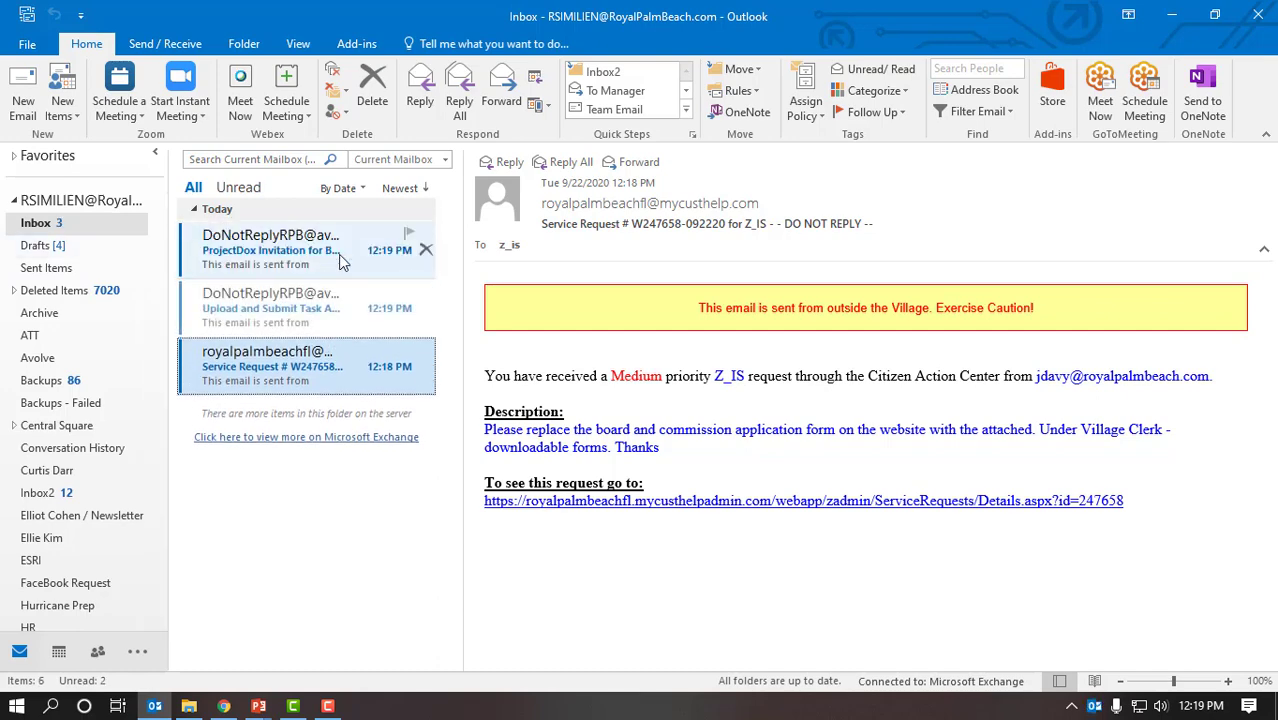
Step: Preview the two ProjectDox e-mails and read the ProjectDox Invitation in its own window
click(341, 260)
click(332, 300)
click(338, 260)
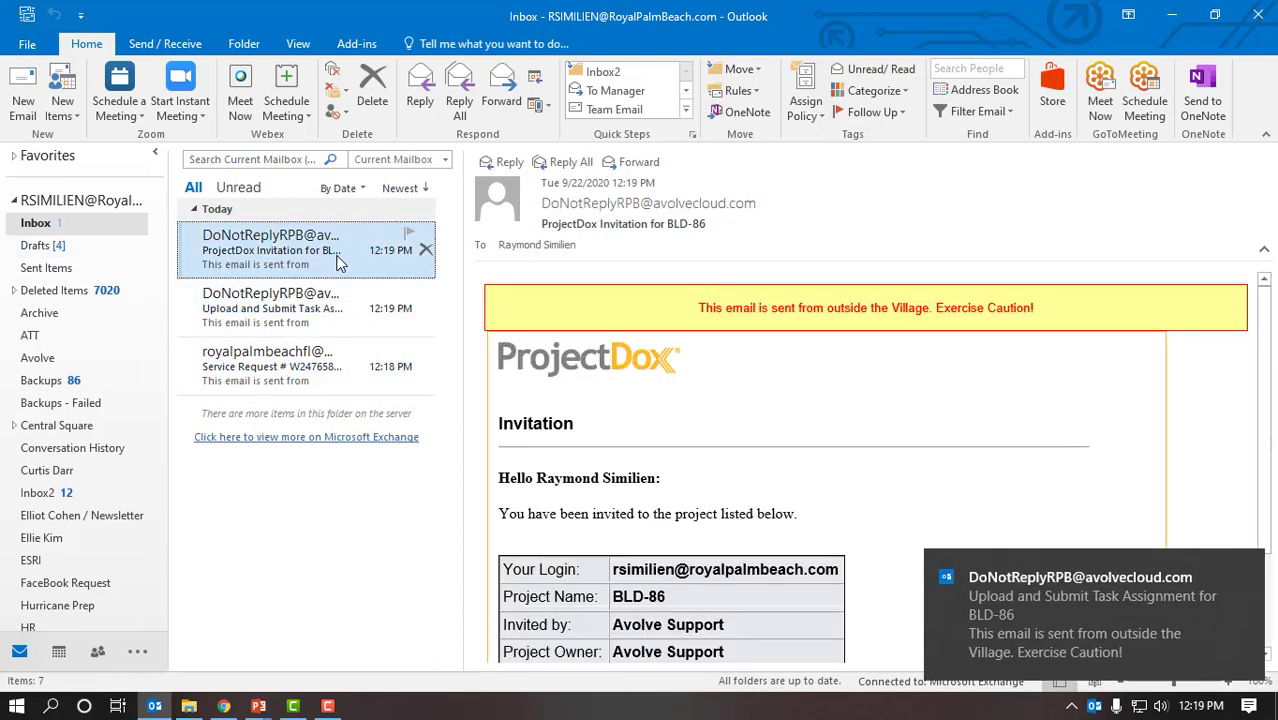
double_click(348, 256)
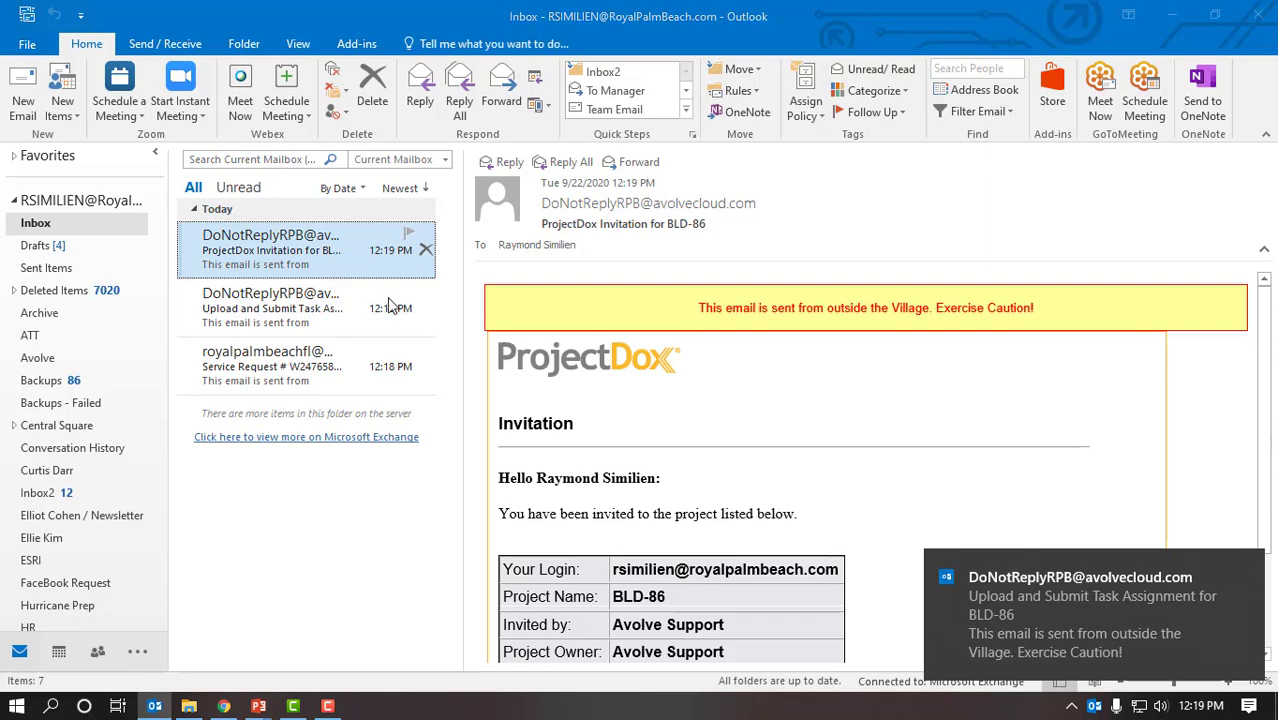
scroll(514, 486, down, 2)
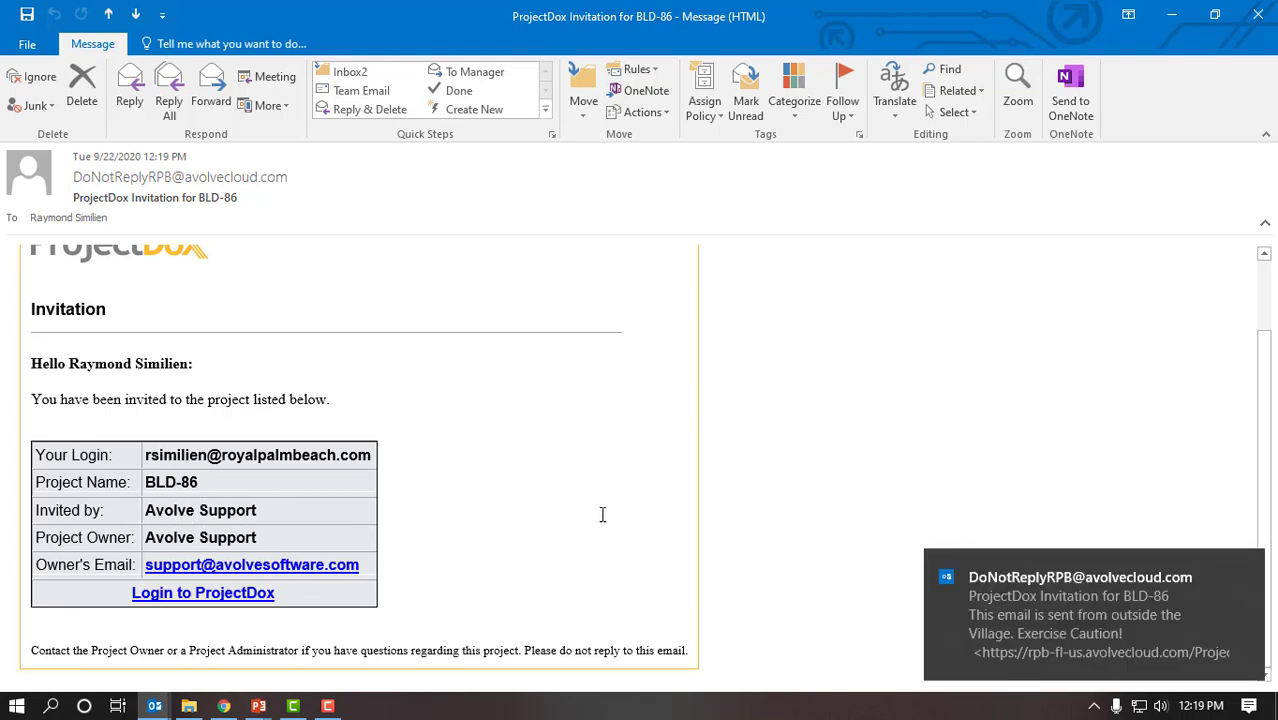
click(1258, 14)
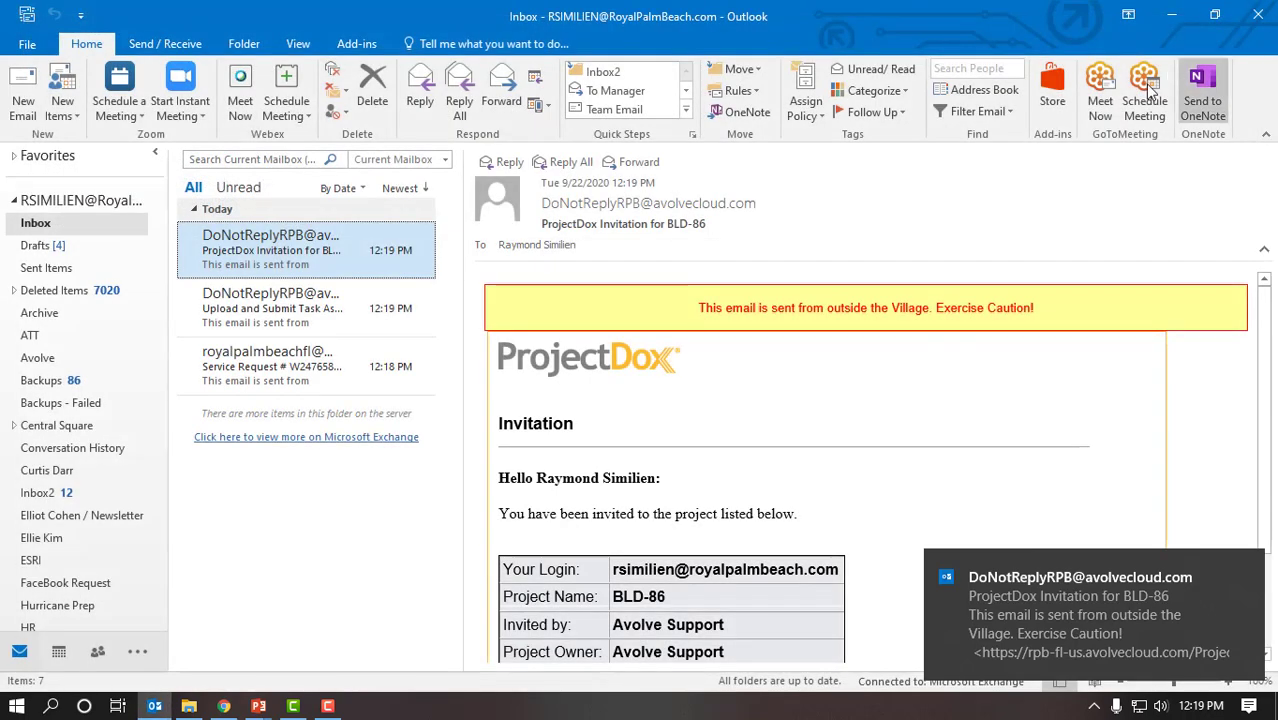
Step: Open the Upload and Submit Task Assignment e-mail and follow its Project Access link
click(292, 312)
double_click(292, 312)
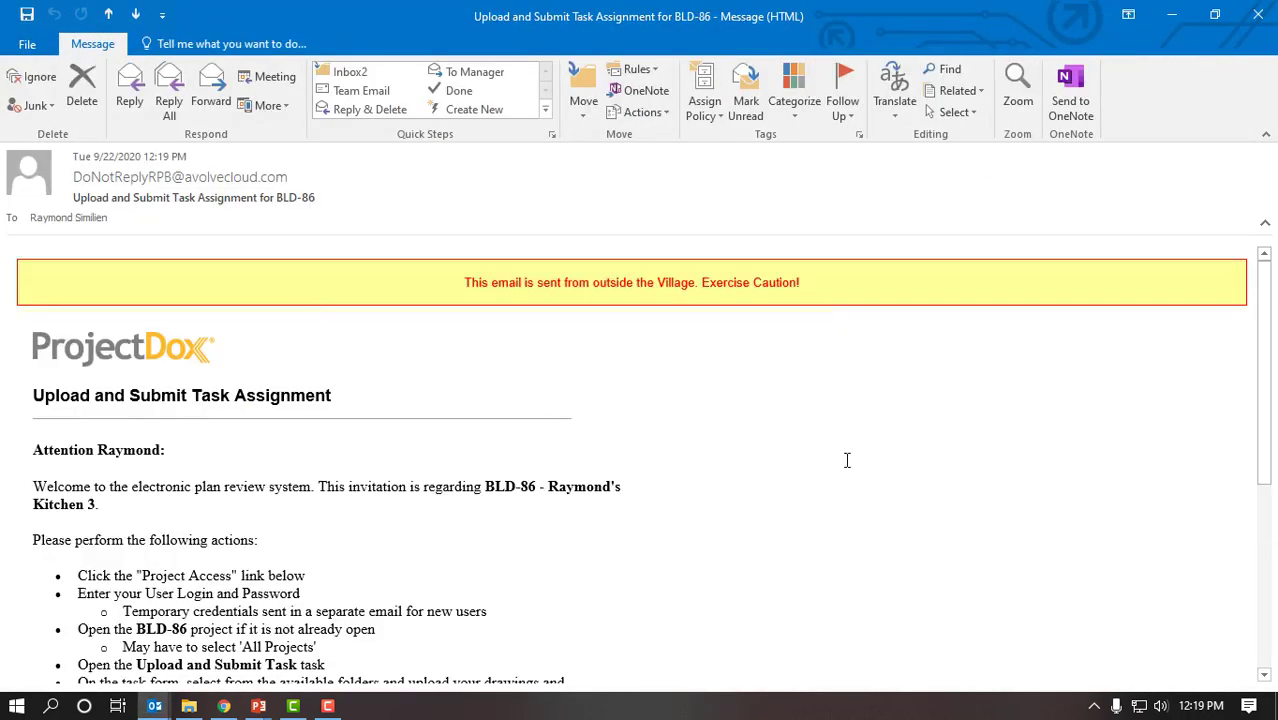
scroll(846, 460, down, 1)
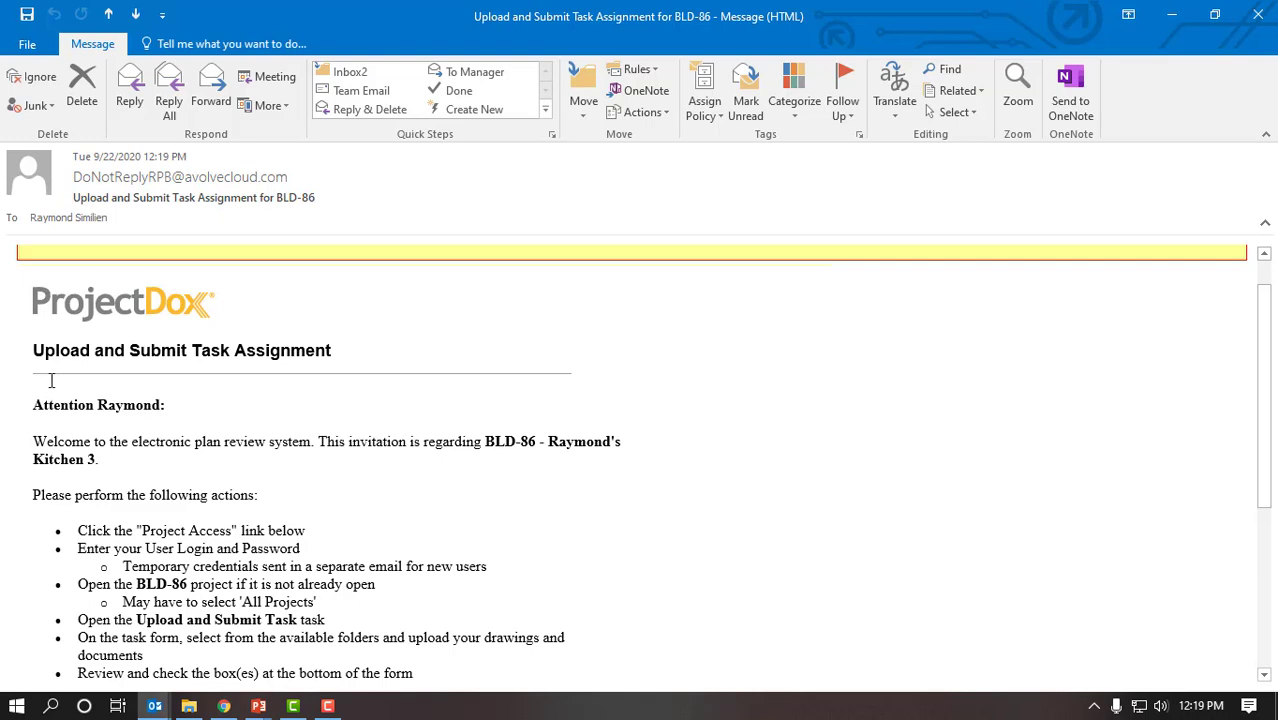
scroll(736, 410, down, 1)
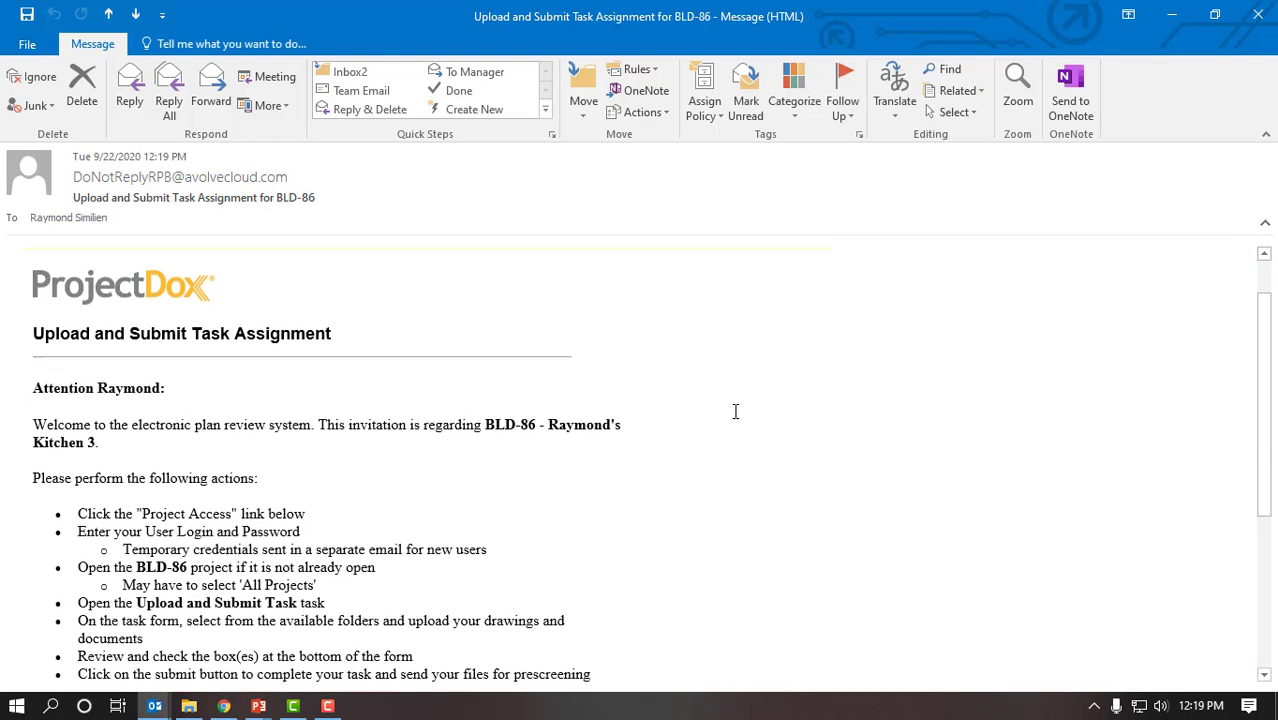
scroll(739, 416, down, 1)
scroll(742, 420, down, 1)
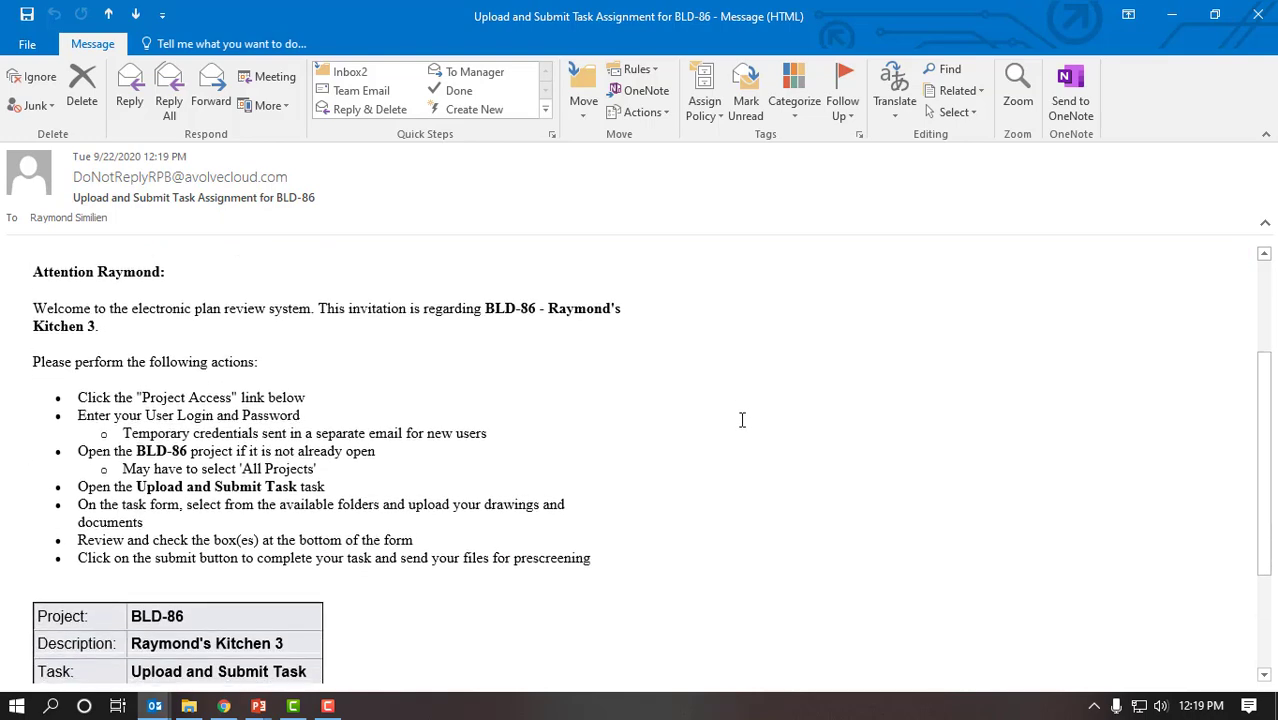
scroll(745, 431, down, 2)
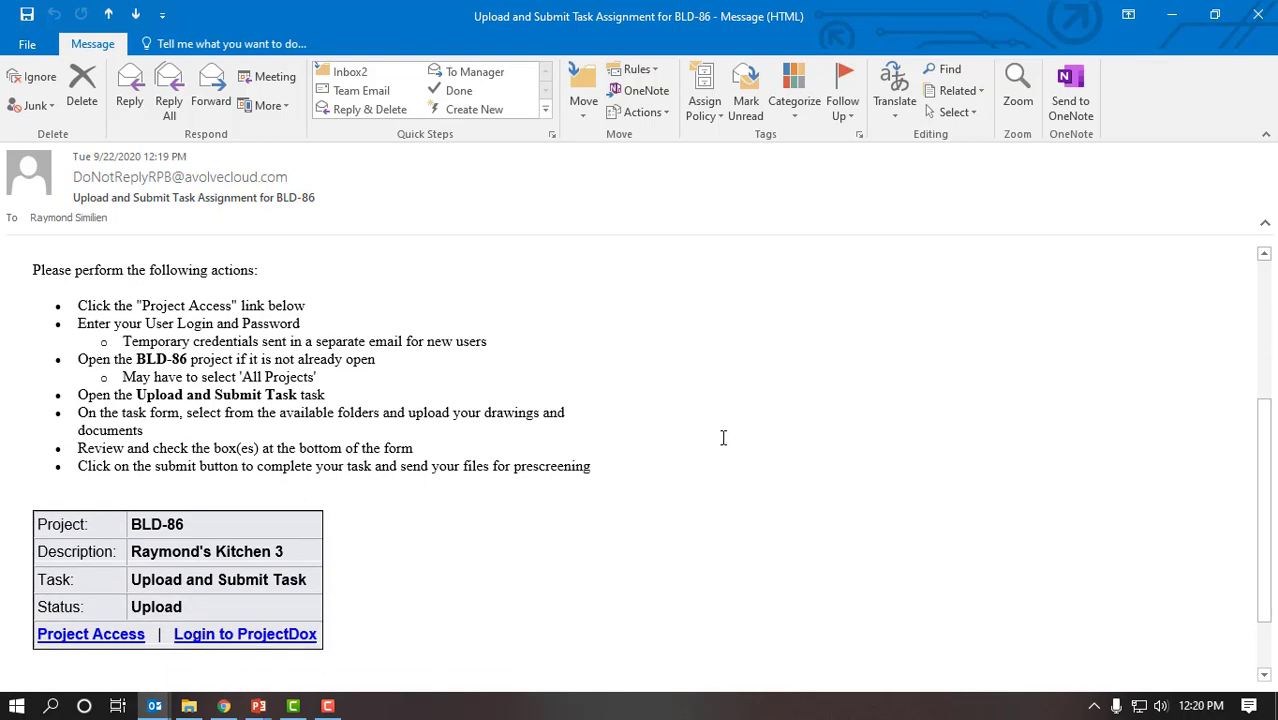
scroll(722, 436, down, 1)
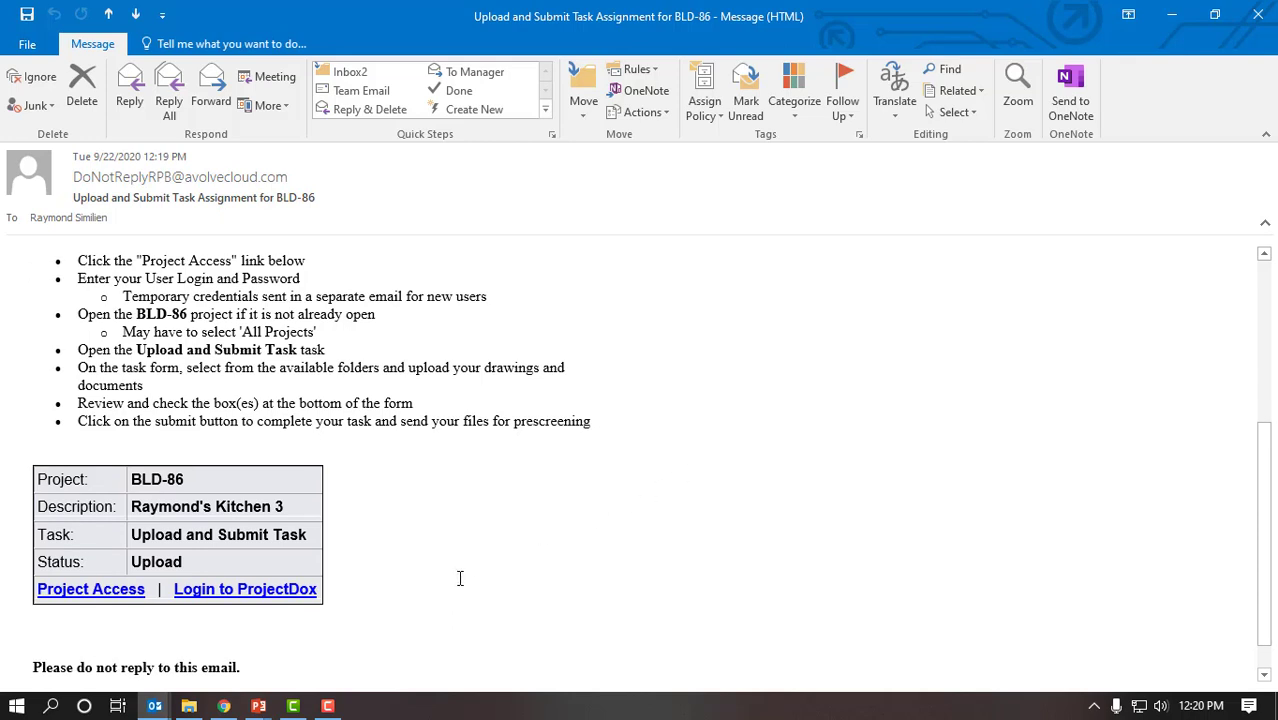
click(129, 597)
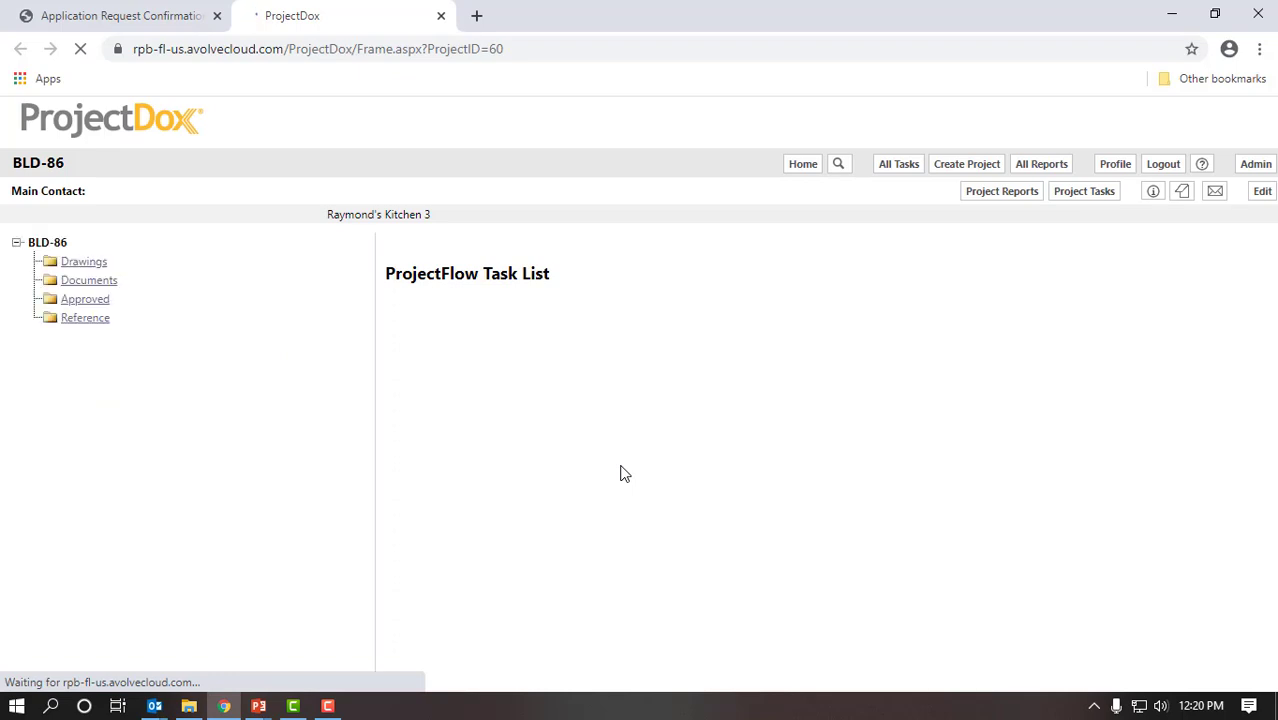
Step: Close the Outlook inbox window and open BLD-86's Upload and Submit Task
click(155, 706)
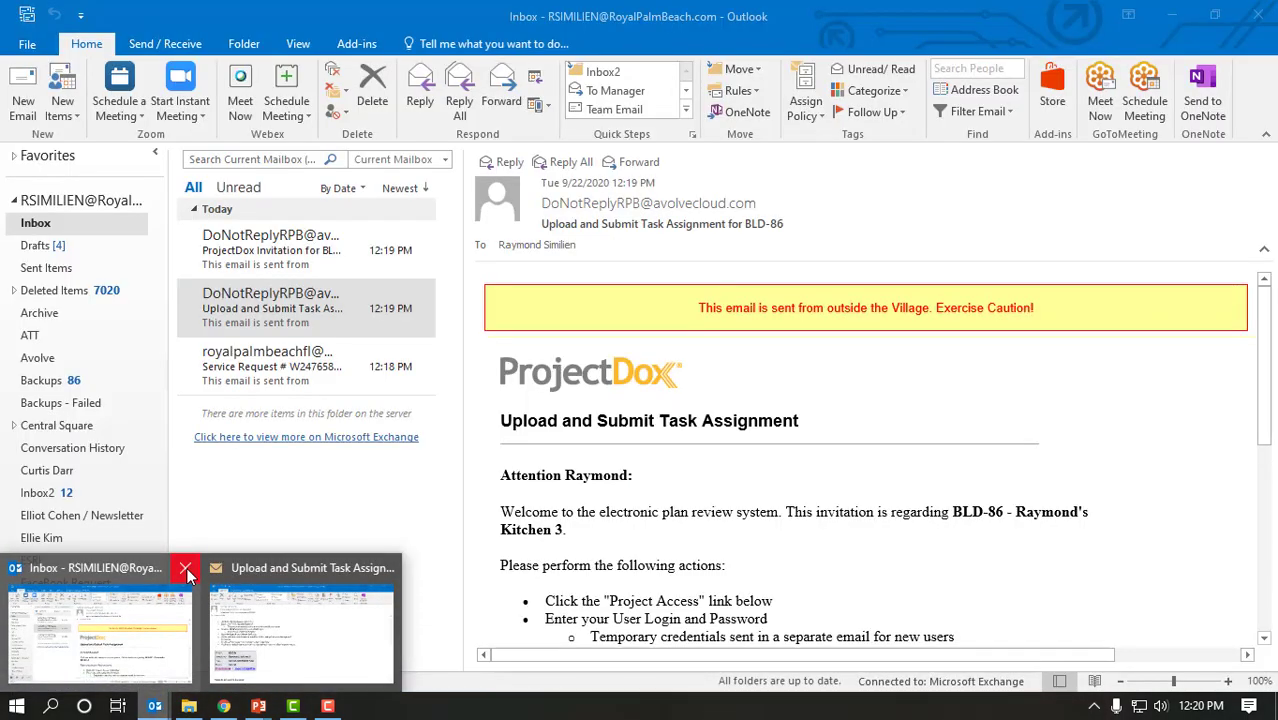
click(186, 568)
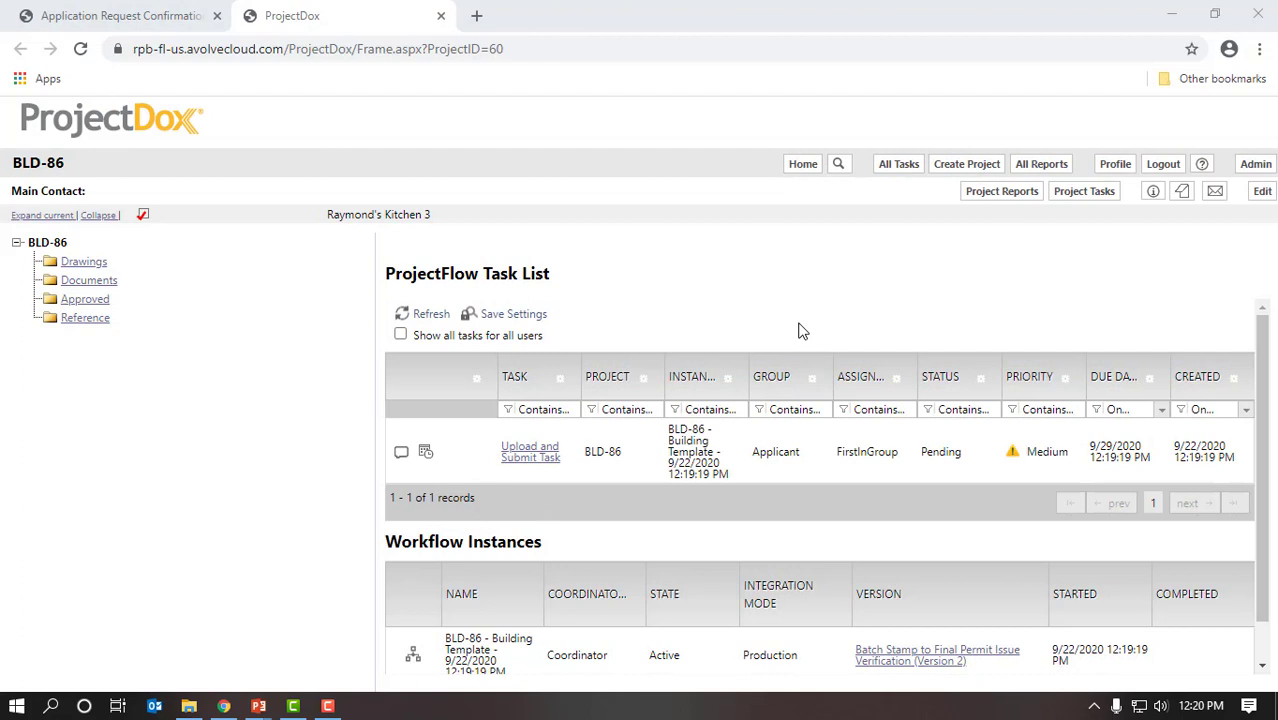
scroll(800, 331, down, 1)
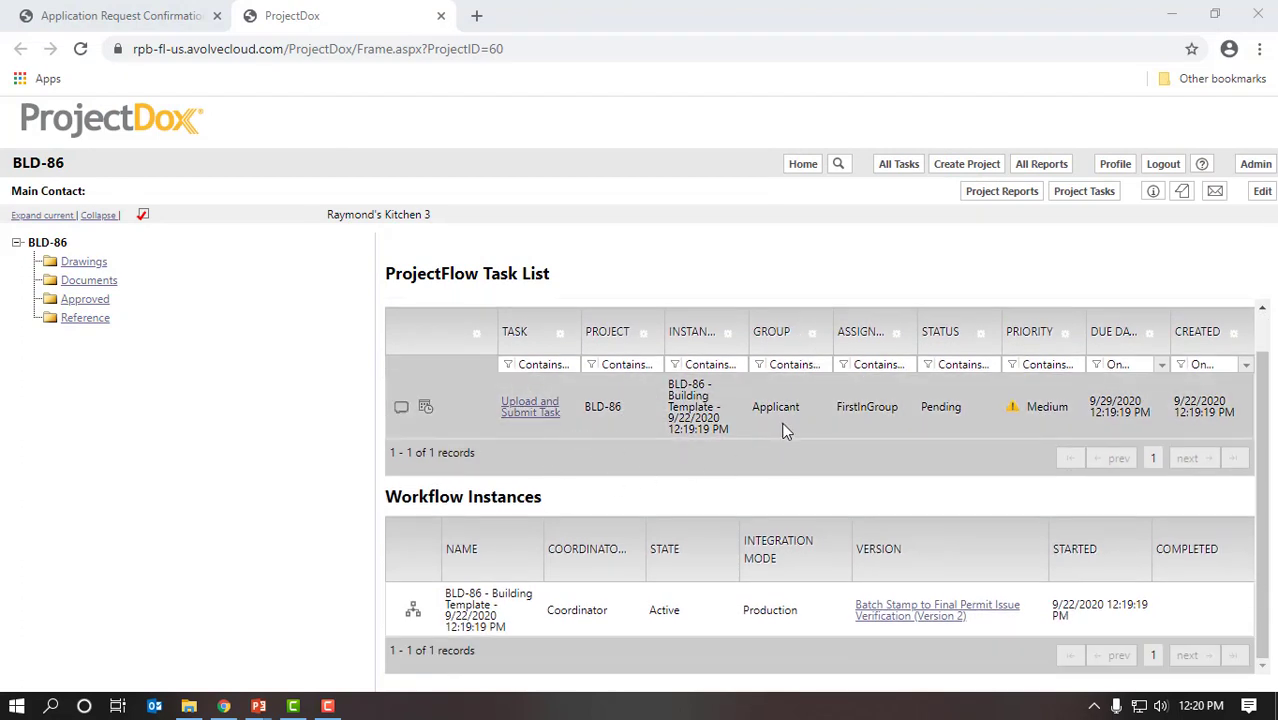
click(530, 412)
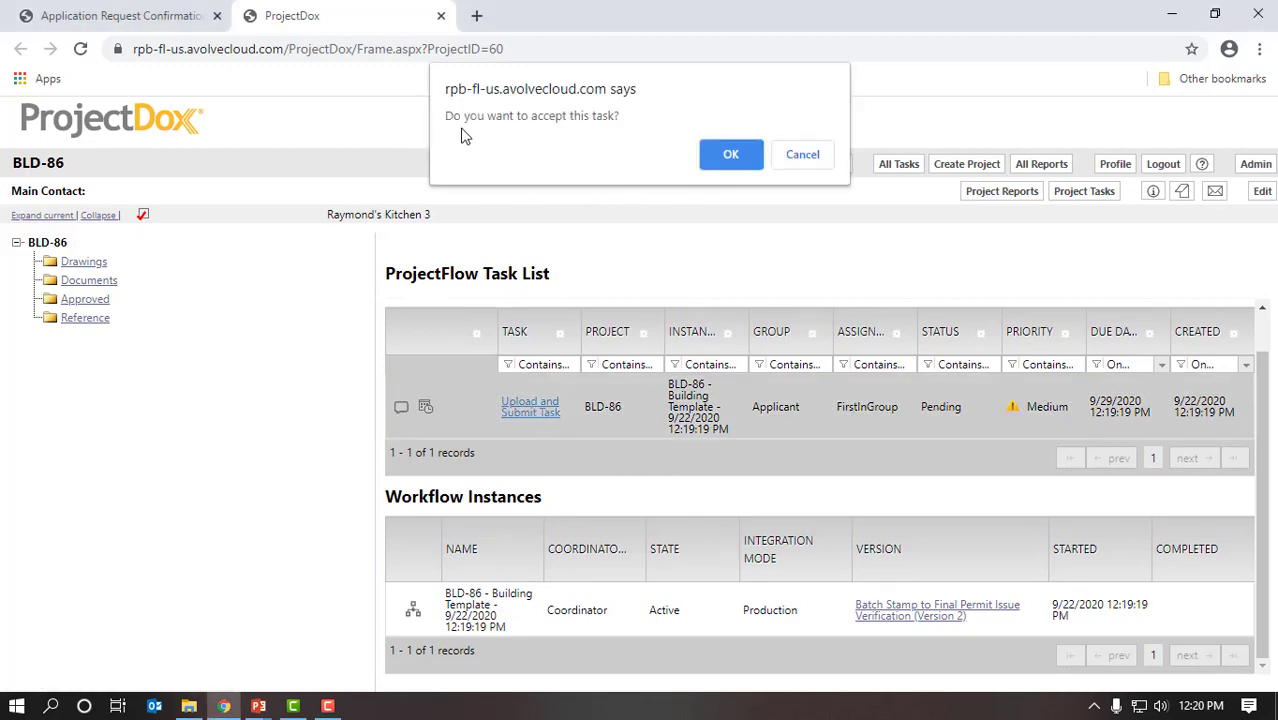
Step: Accept the task, maximize its form and open the Resident Accessory Structure/Outdoor Kitchen link
click(731, 157)
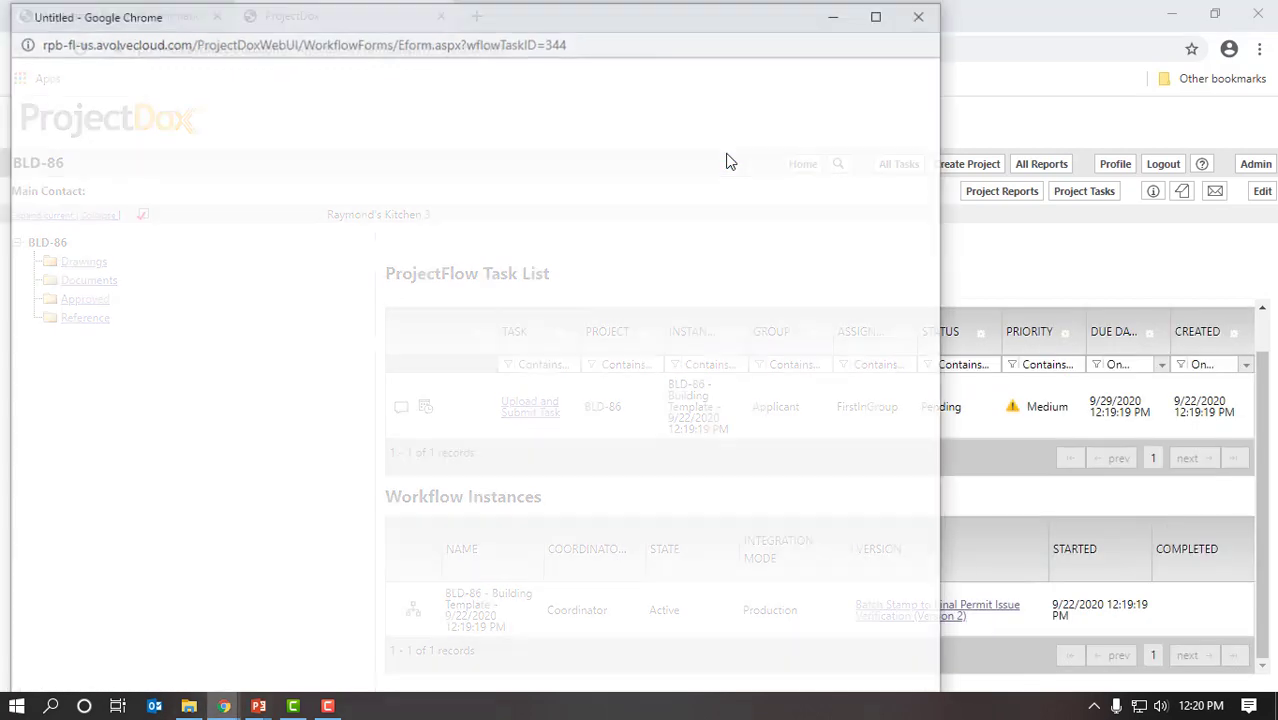
click(879, 15)
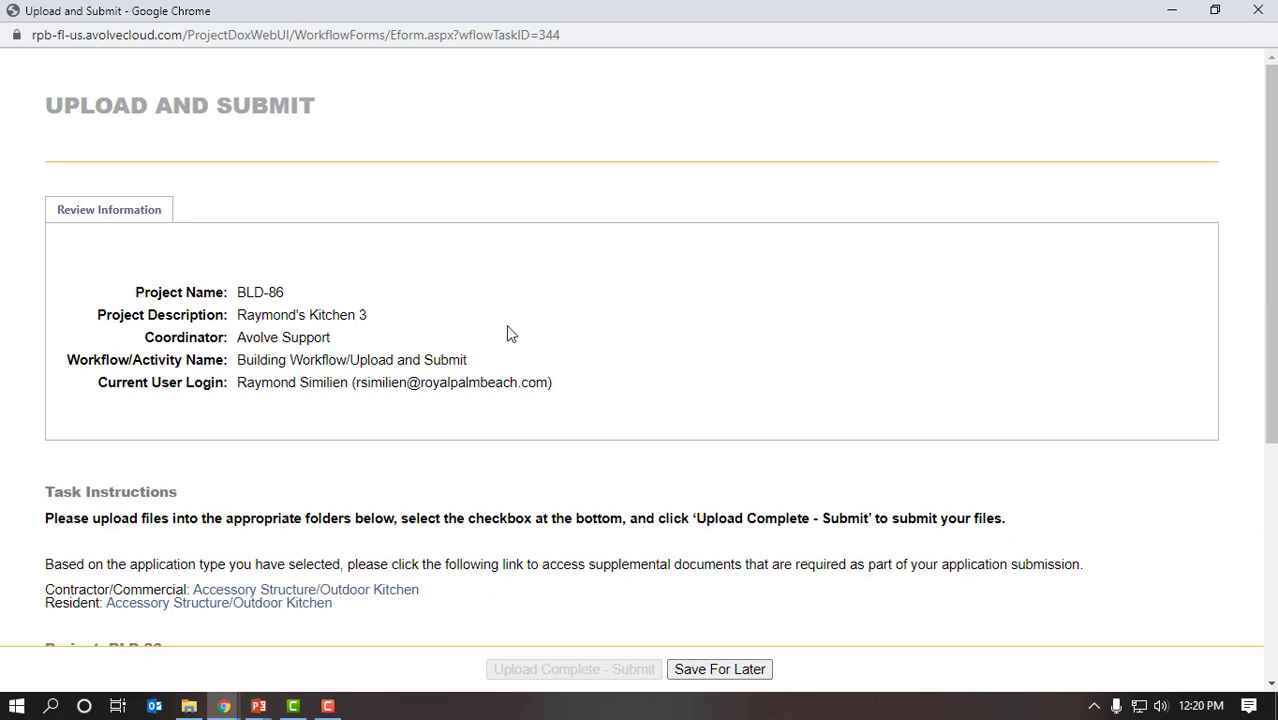
scroll(695, 378, down, 2)
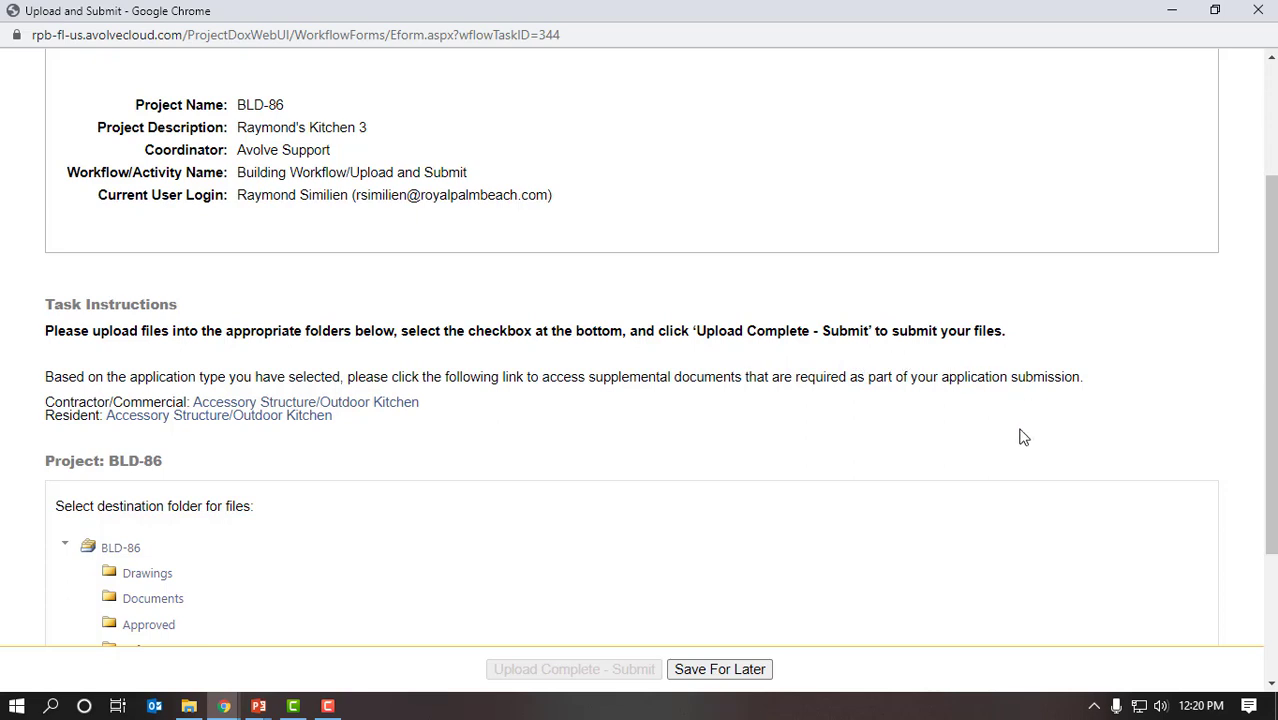
scroll(912, 437, down, 1)
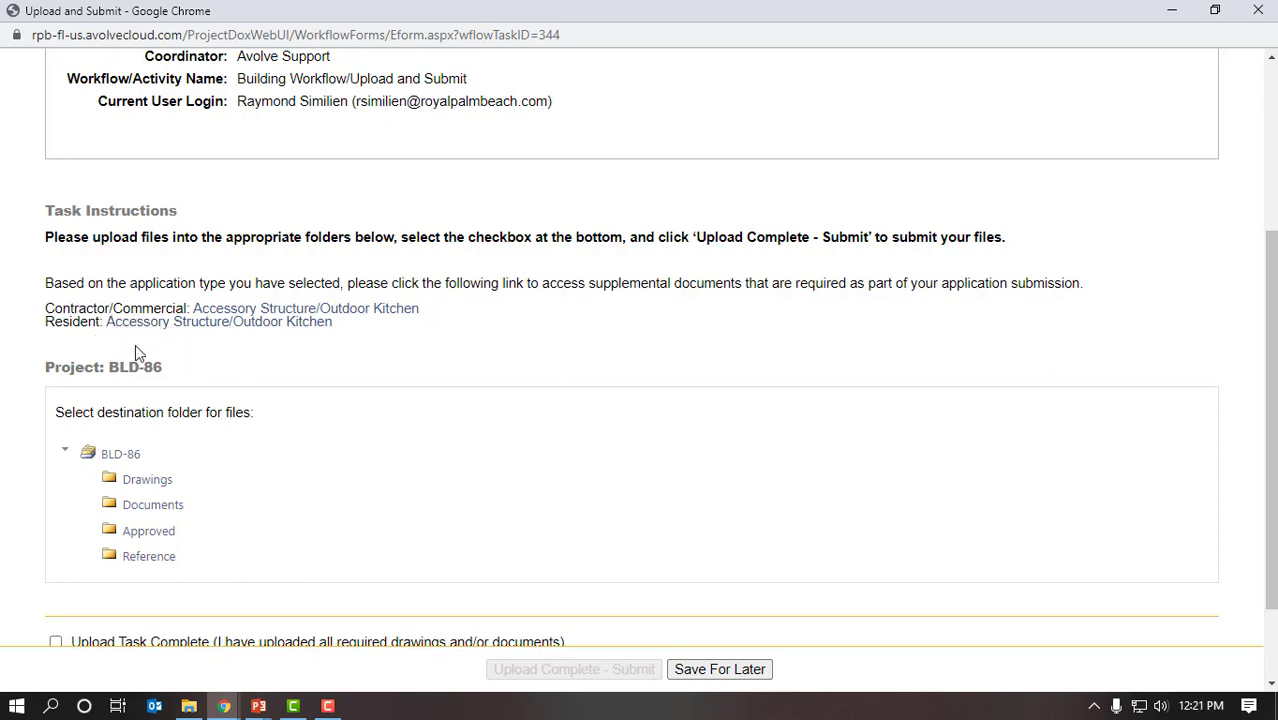
click(244, 325)
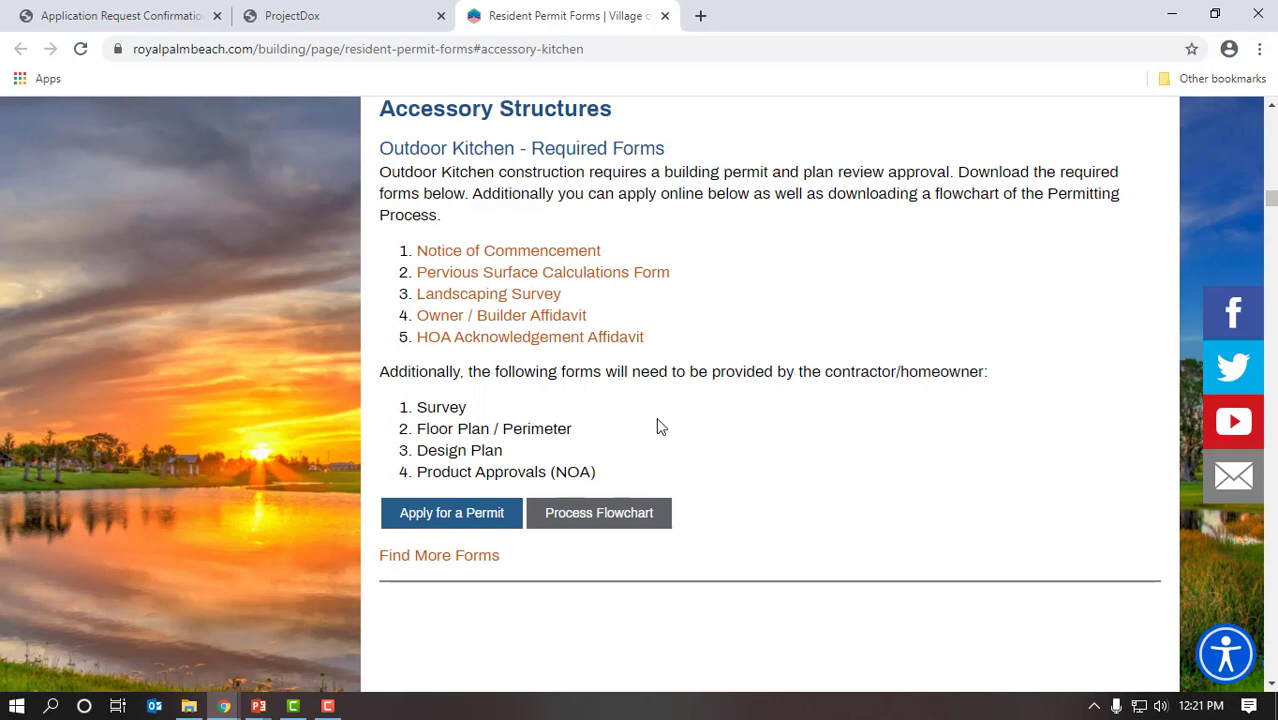
Step: Leave the Royal Palm Beach forms page and bring the ProjectDox Upload and Submit window forward
click(338, 22)
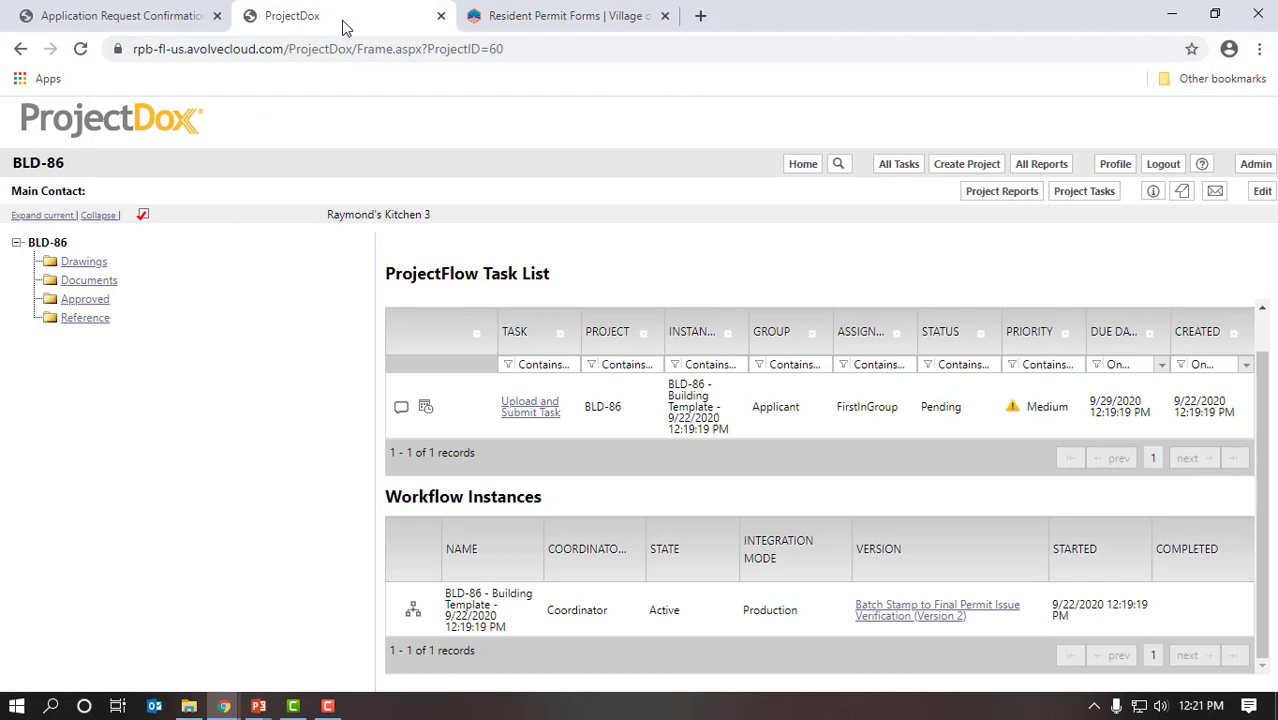
mouse_move(224, 703)
click(310, 660)
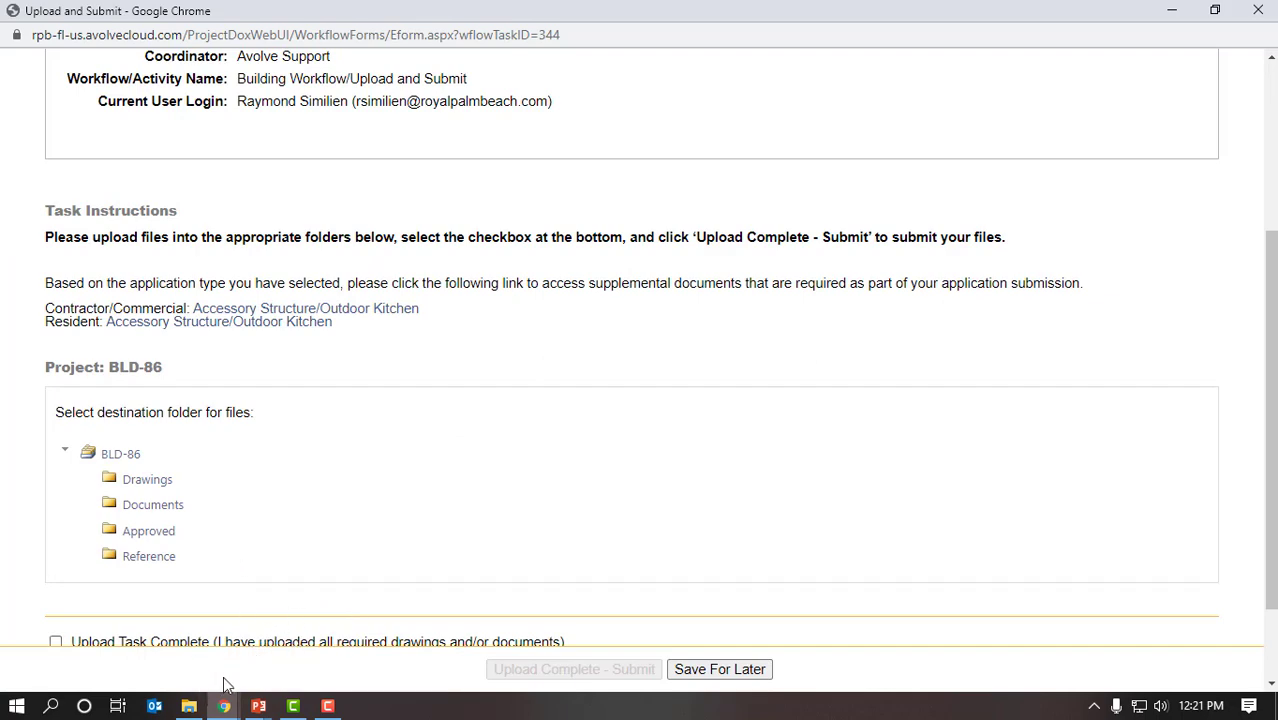
Step: Open ePlan-ProjectDox Applicant User Guide.pdf from the Desktop's Outdoor Kitchen folder
mouse_move(200, 705)
click(230, 610)
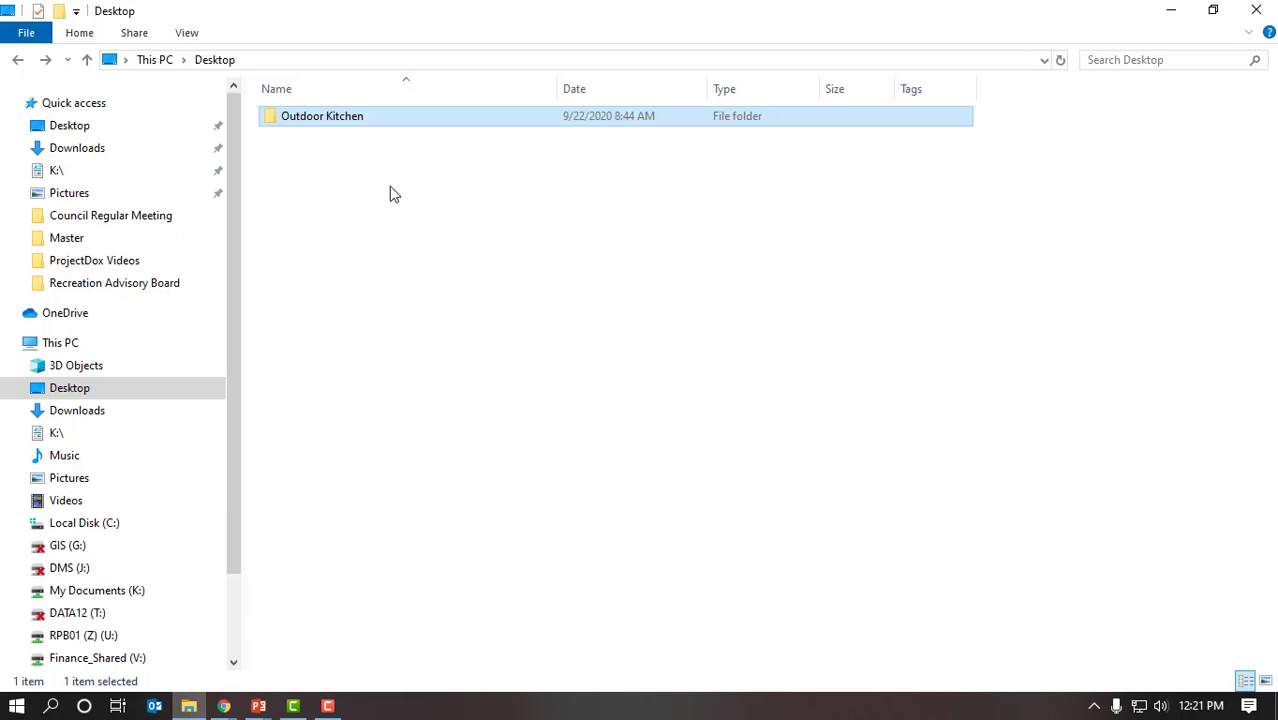
double_click(347, 121)
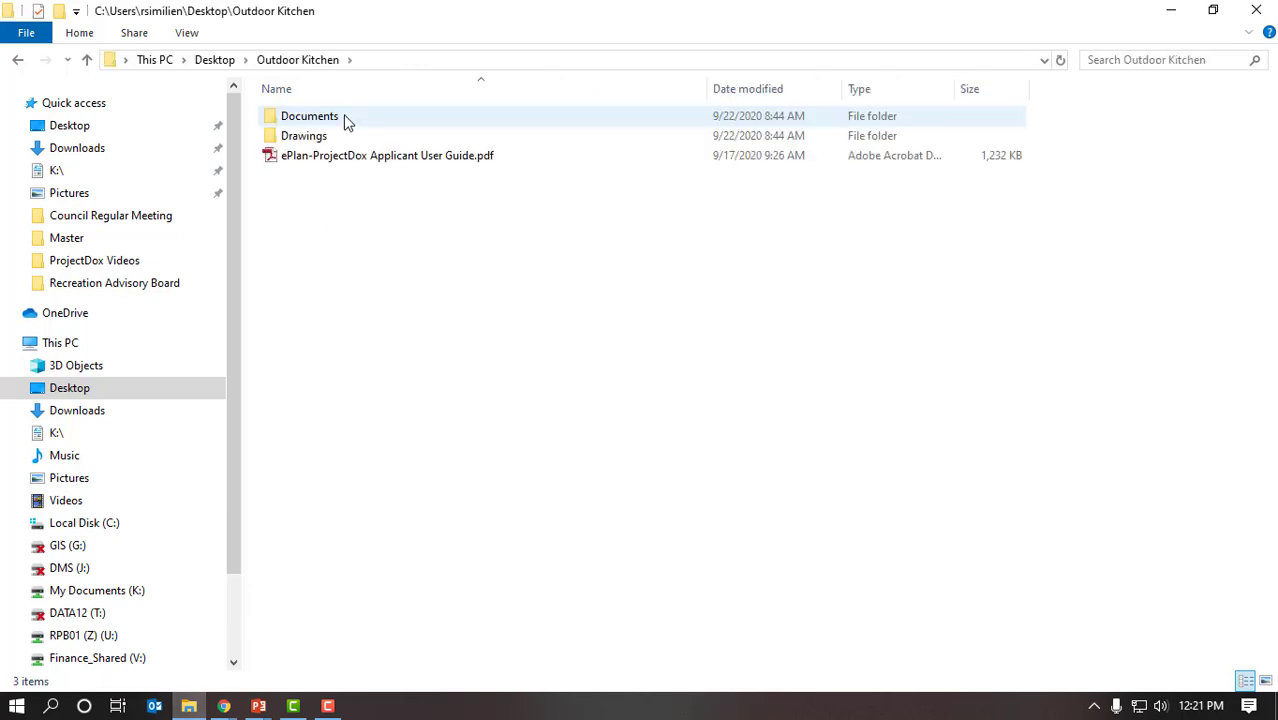
double_click(449, 158)
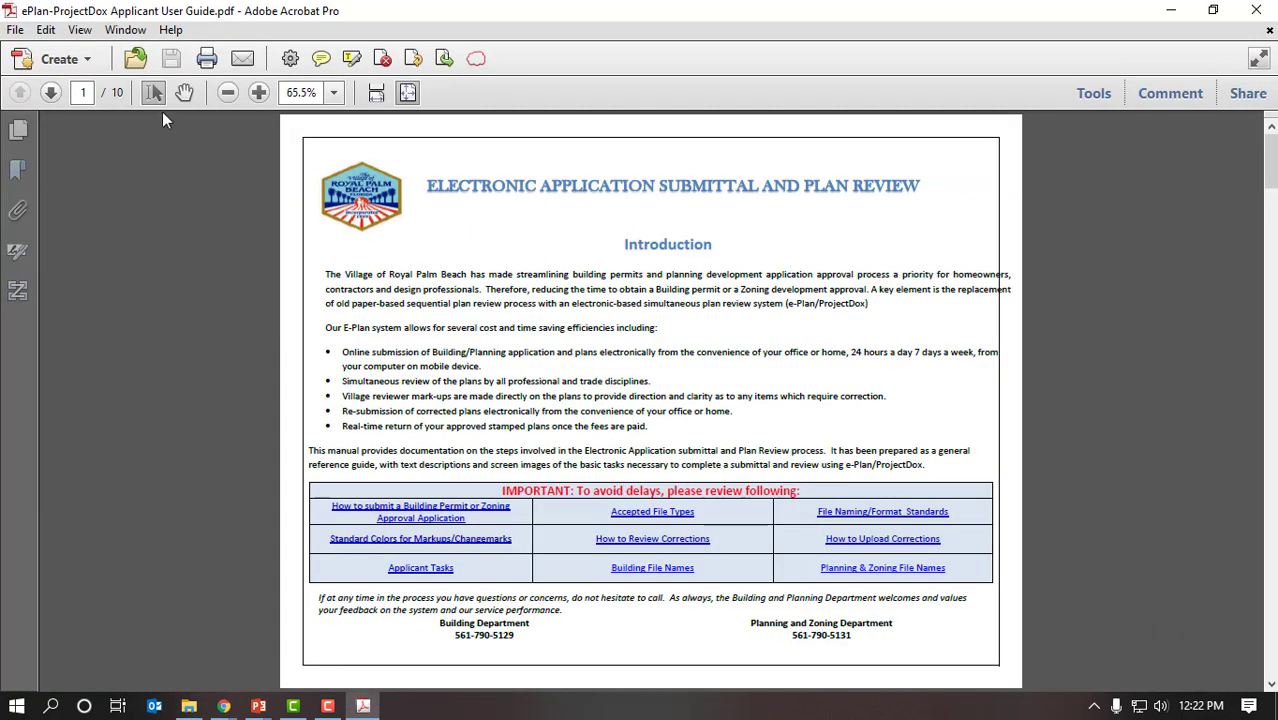
Step: Zoom the guide to 100% and page through to the page 6 Building Naming Convention table
click(258, 92)
click(258, 92)
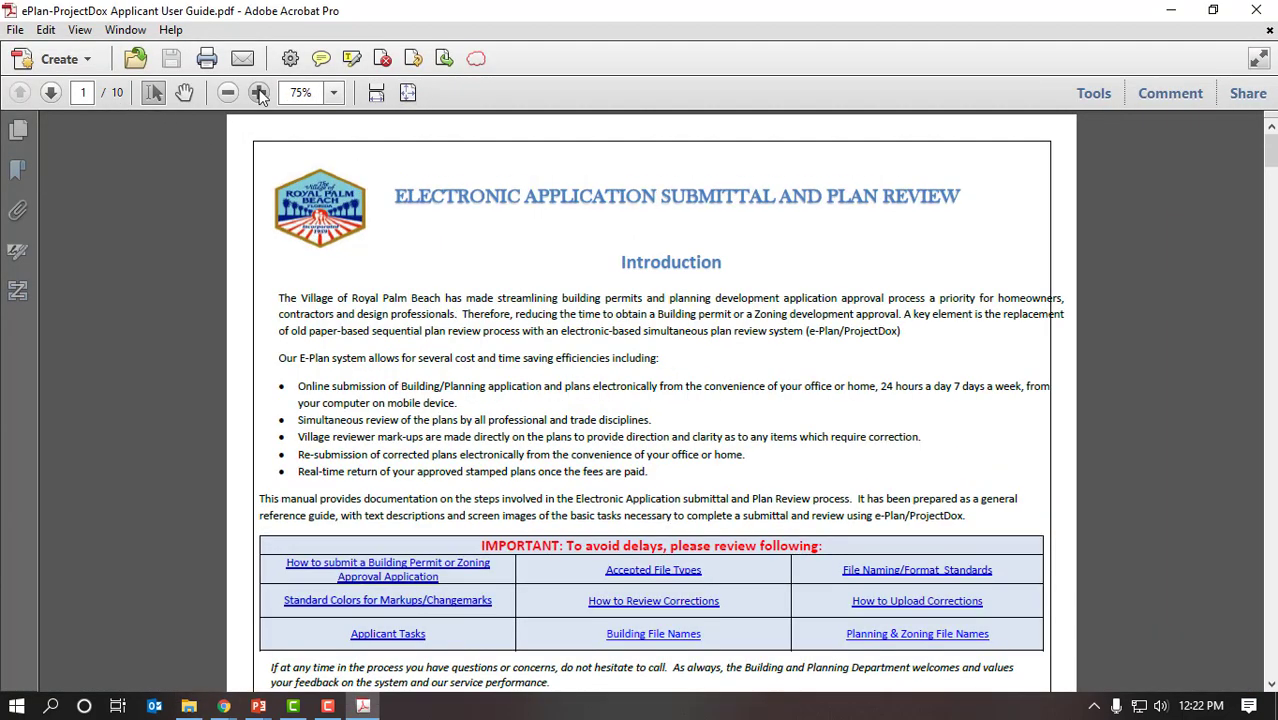
click(50, 92)
click(50, 92)
click(50, 92)
click(50, 92)
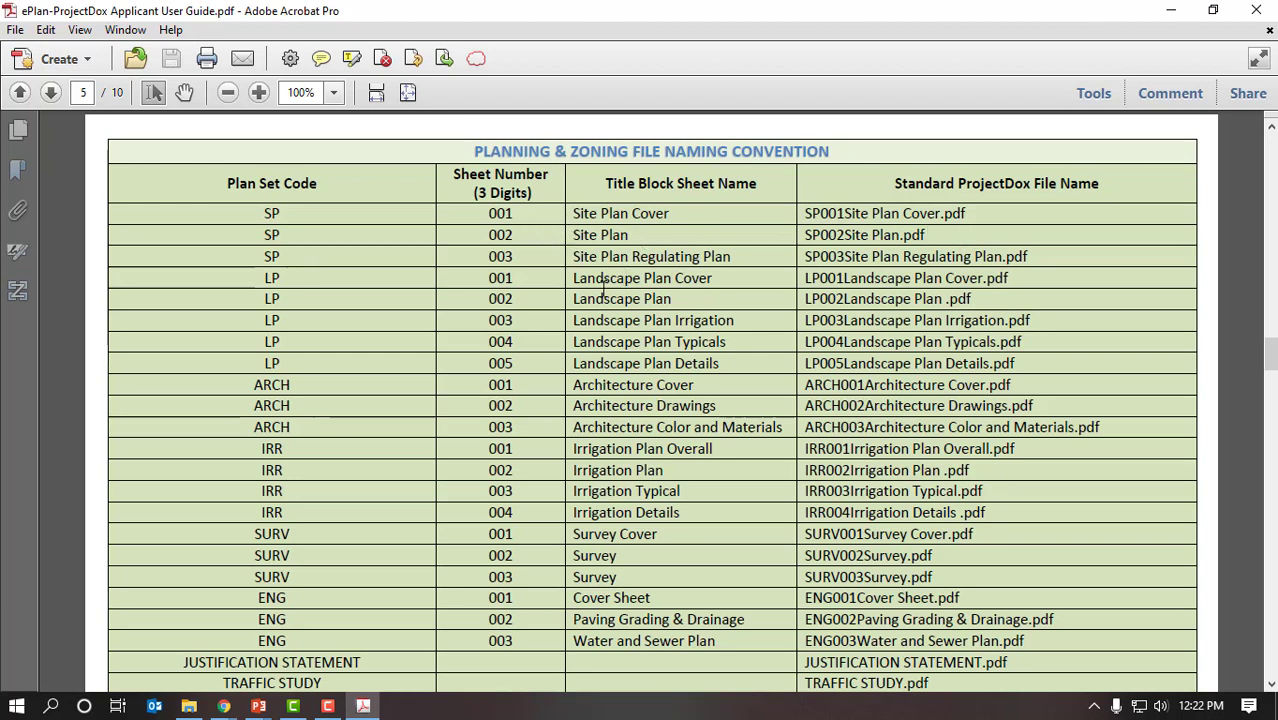
click(49, 93)
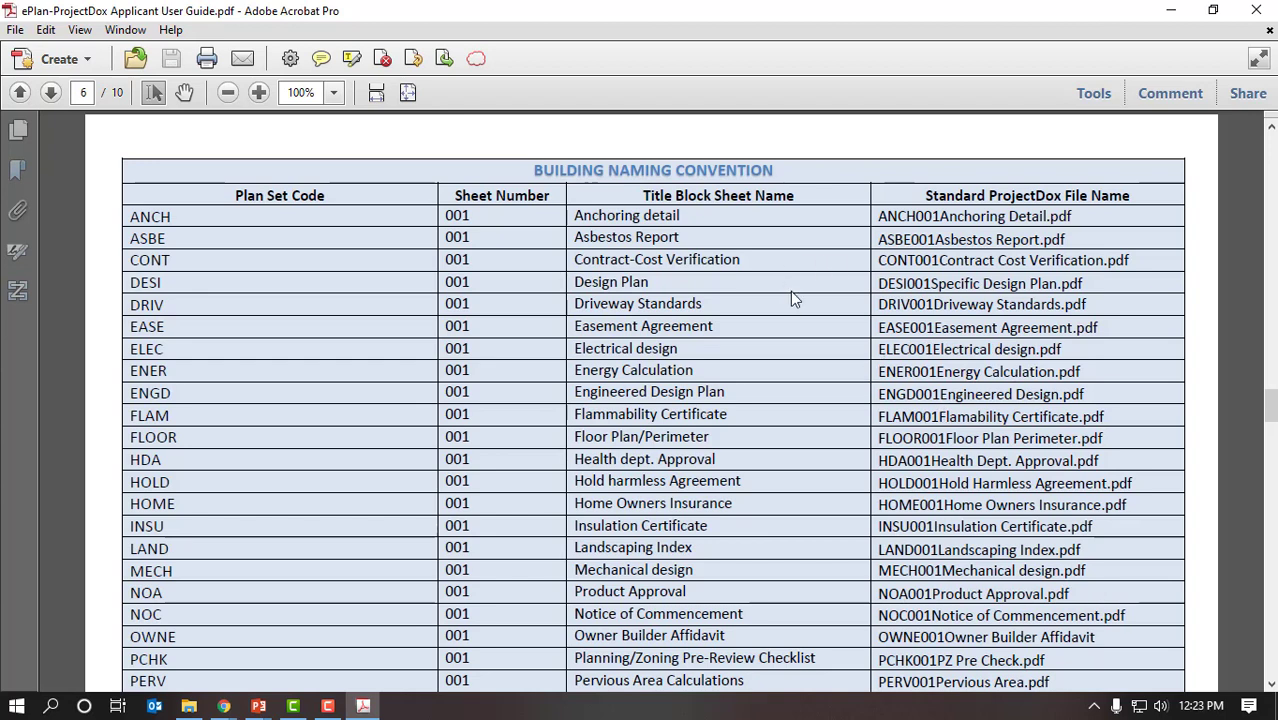
click(223, 711)
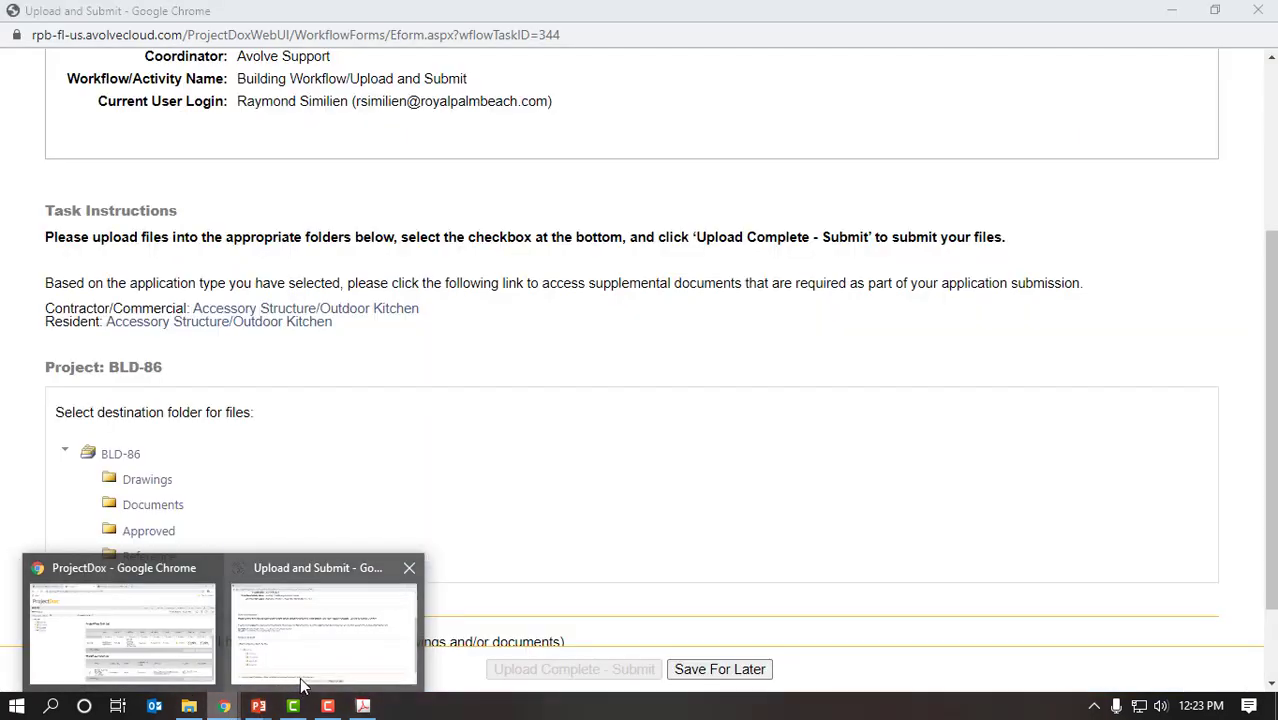
Step: Choose the BLD-86 Drawings folder as the destination and open its maximized upload window
click(297, 686)
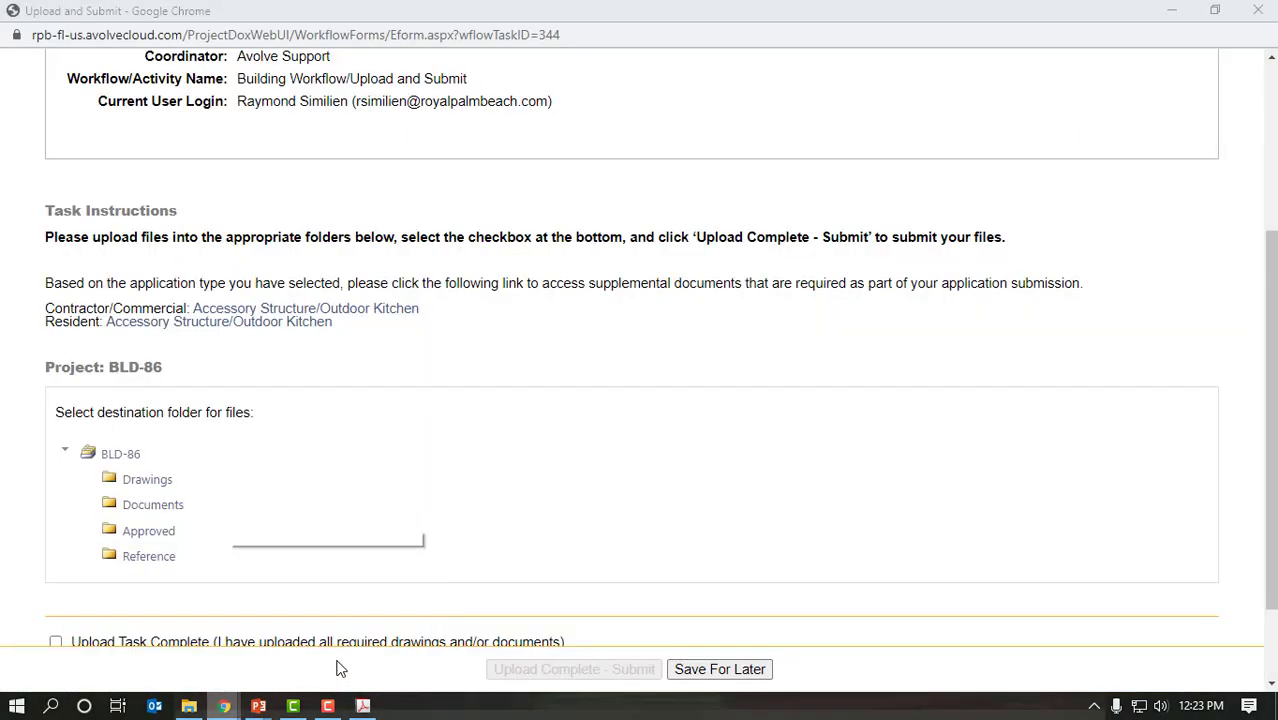
click(166, 486)
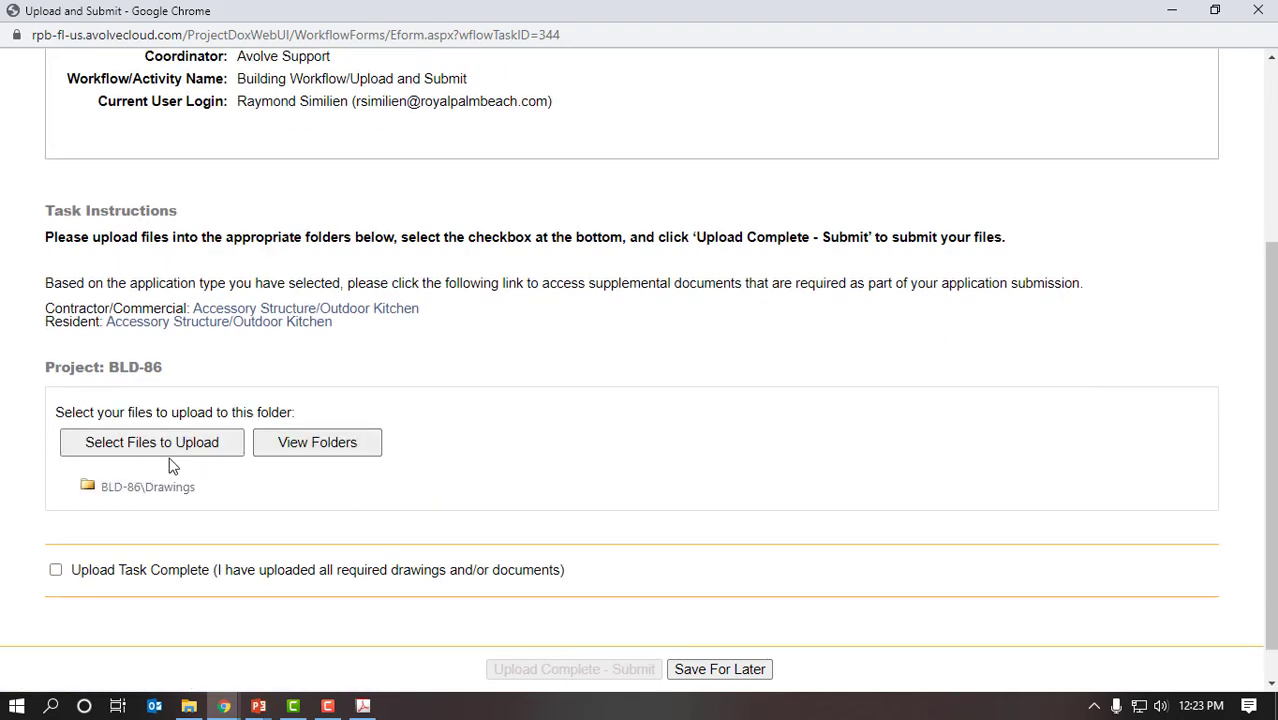
click(201, 450)
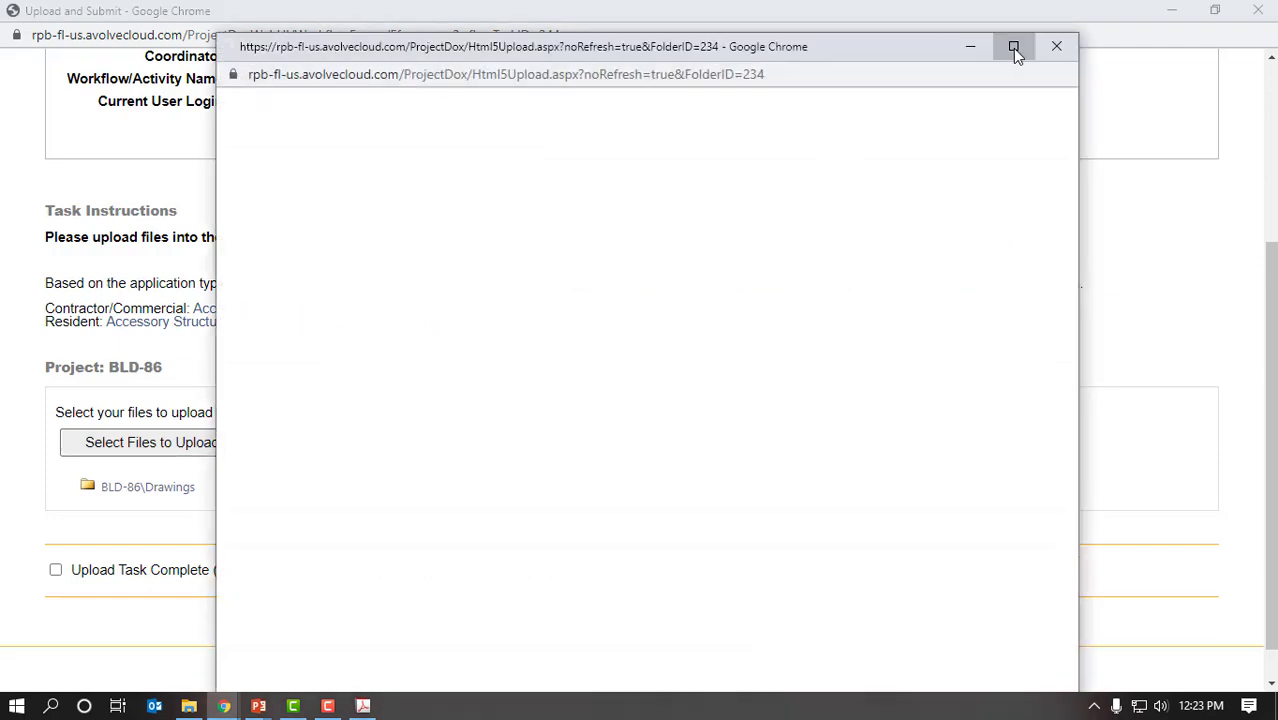
click(1013, 47)
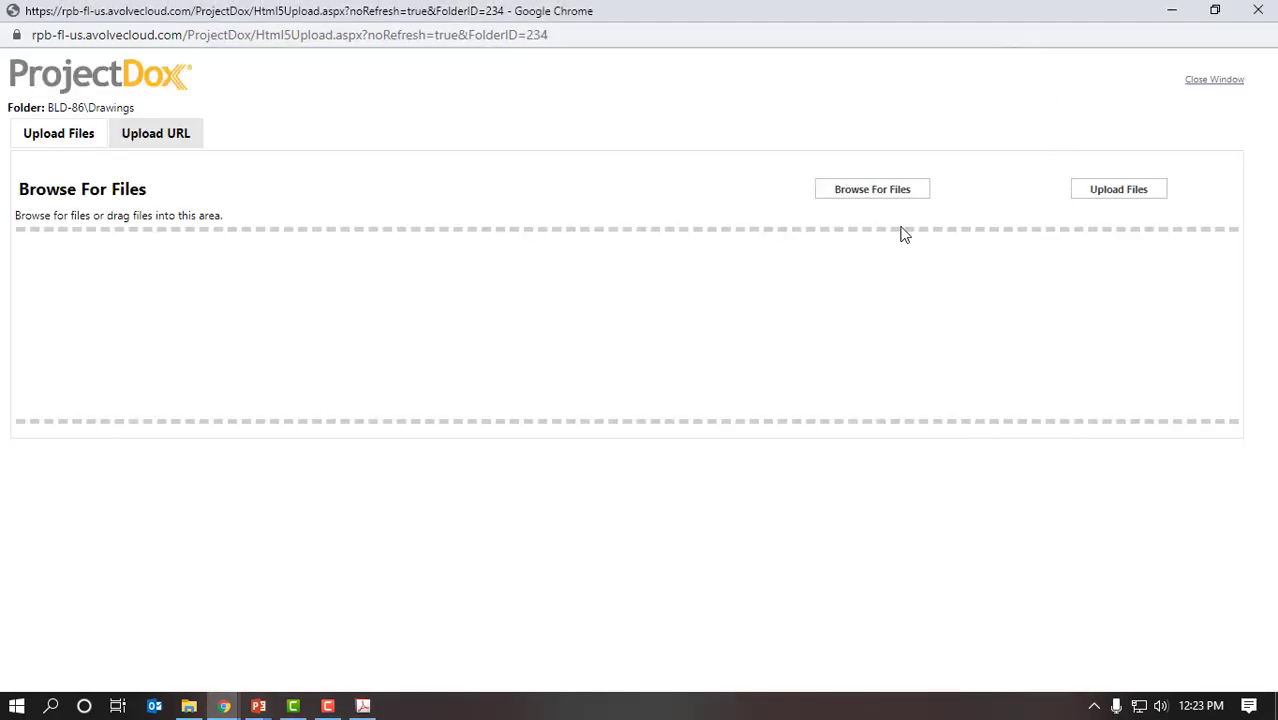
Step: Upload all five PDFs from Desktop\Outdoor Kitchen\Drawings, including DESI001Specific Design Plan.pdf
click(890, 196)
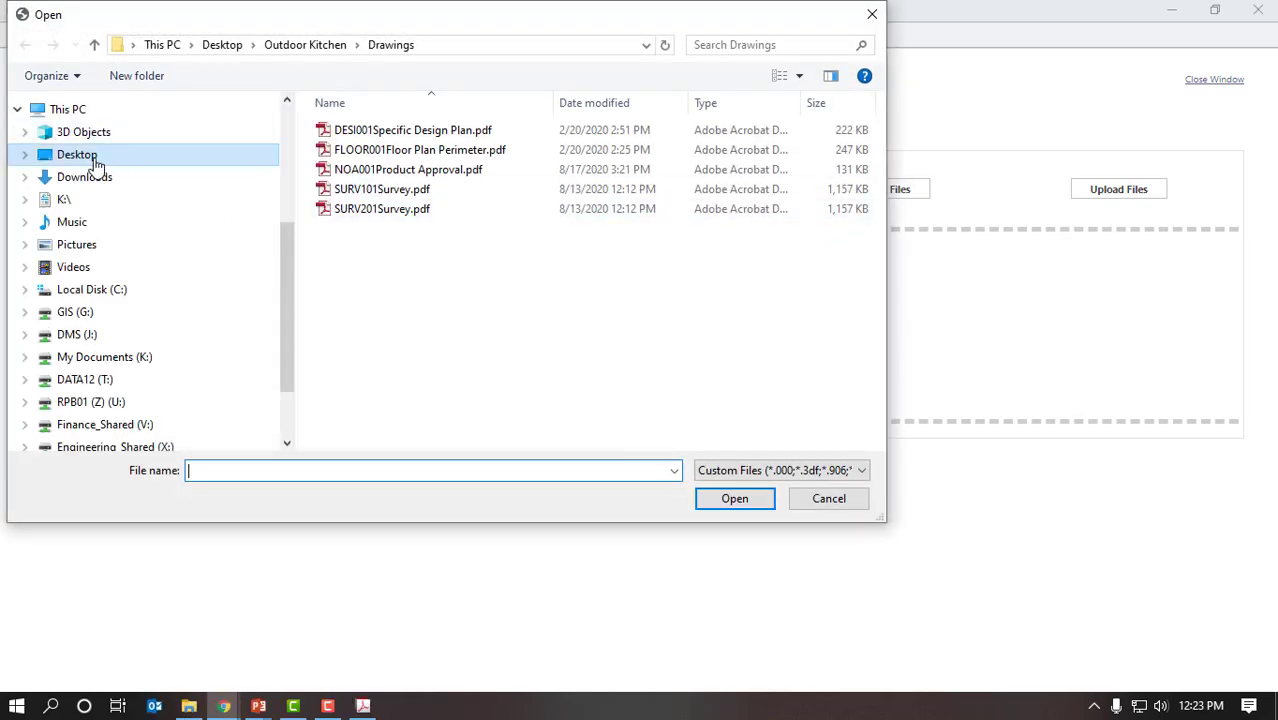
click(92, 152)
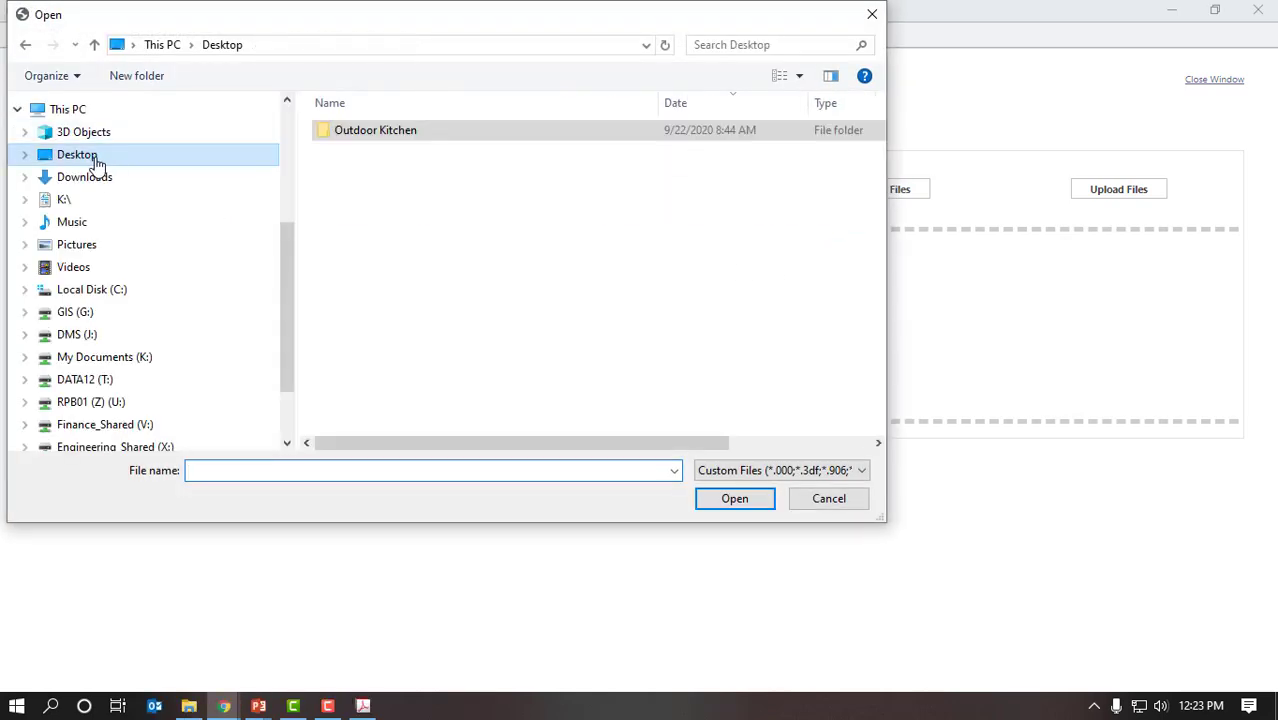
double_click(400, 138)
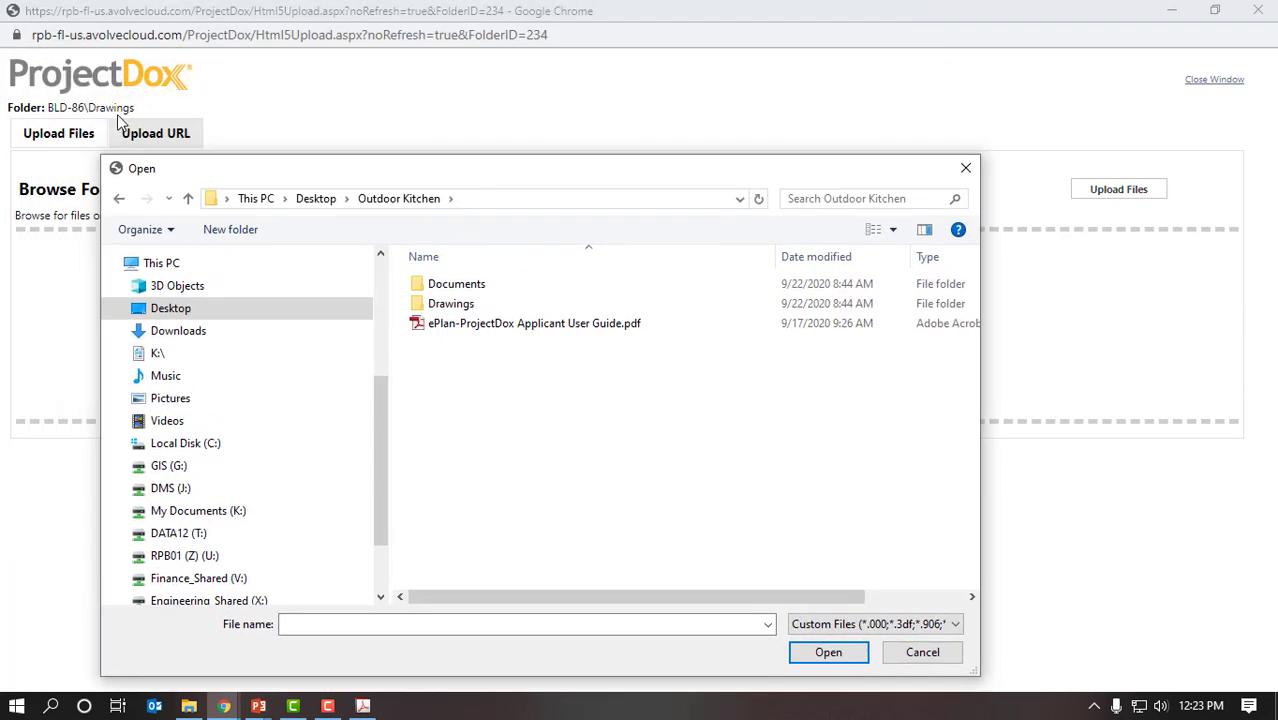
click(465, 310)
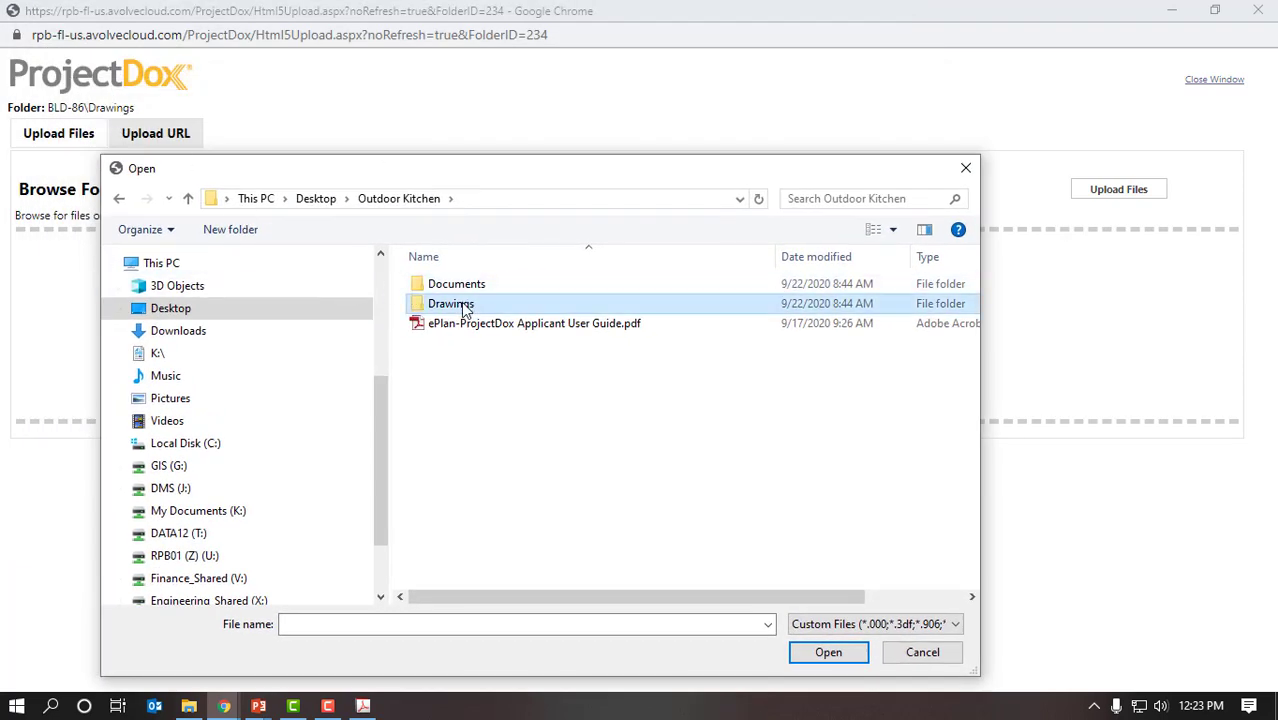
double_click(465, 310)
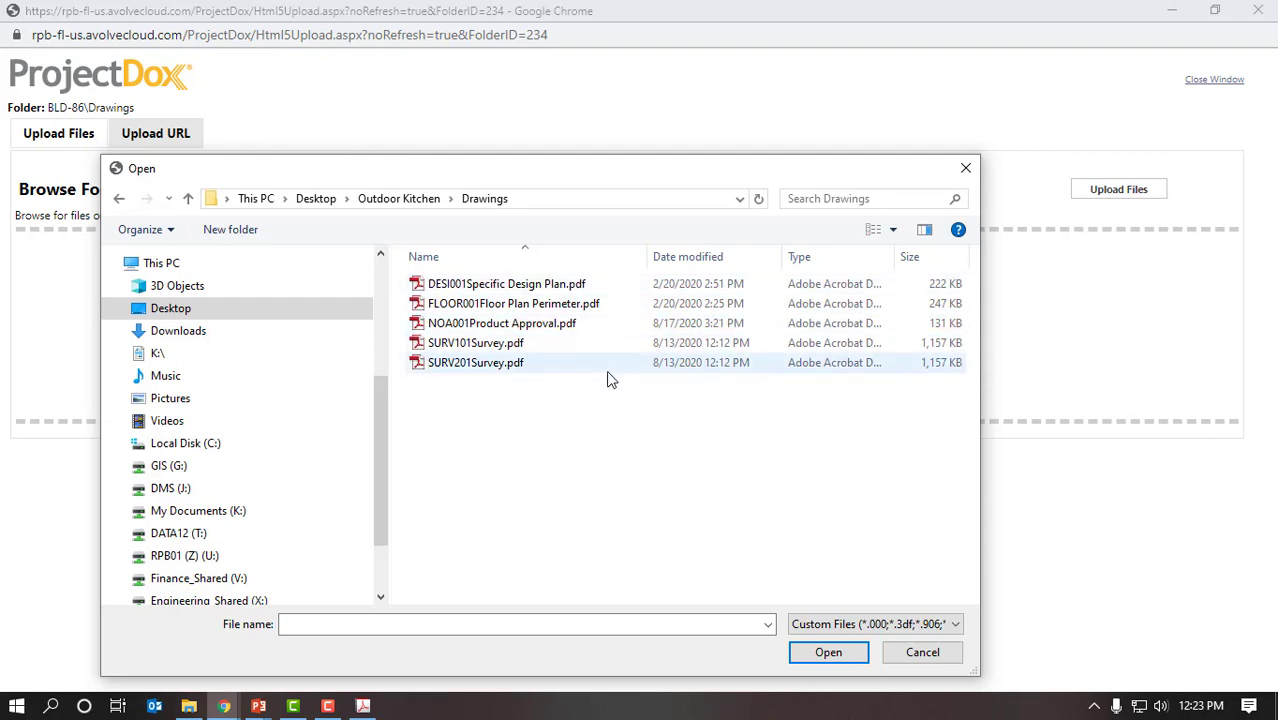
drag(548, 411, 412, 264)
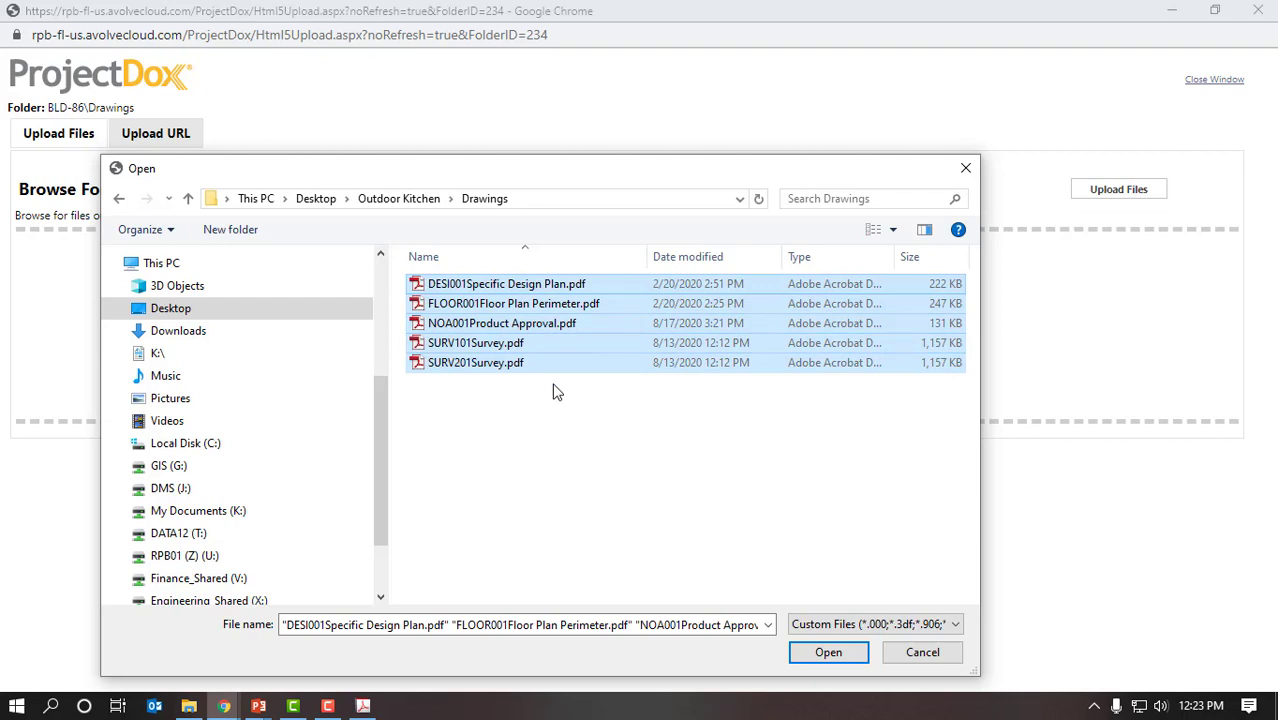
click(816, 651)
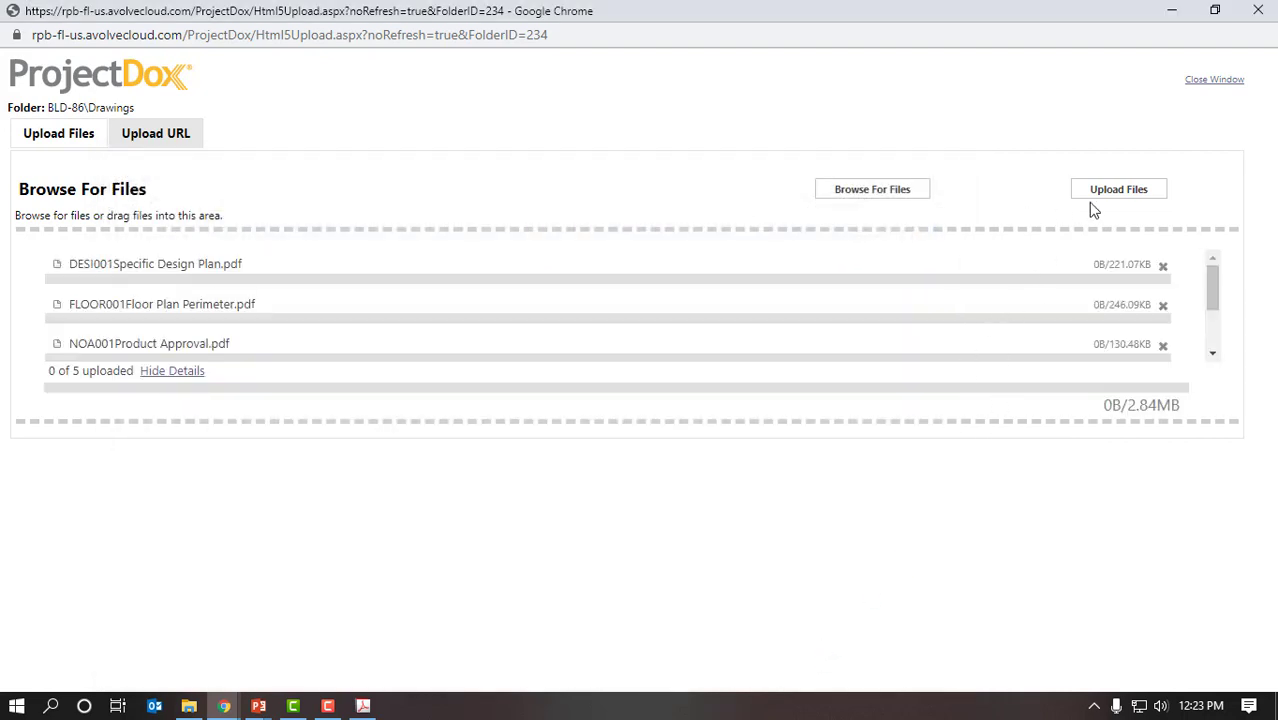
click(1144, 197)
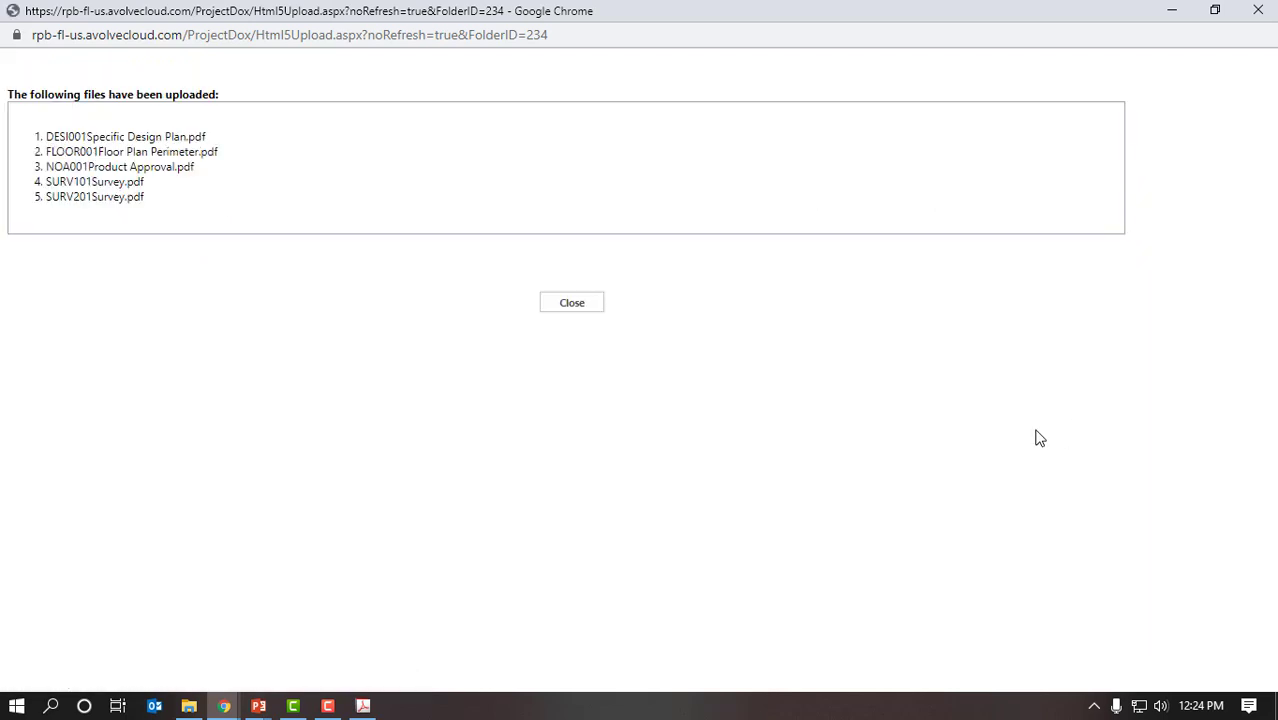
Step: Dismiss the drawing upload results and open the upload window for the BLD-86 Documents folder
click(571, 306)
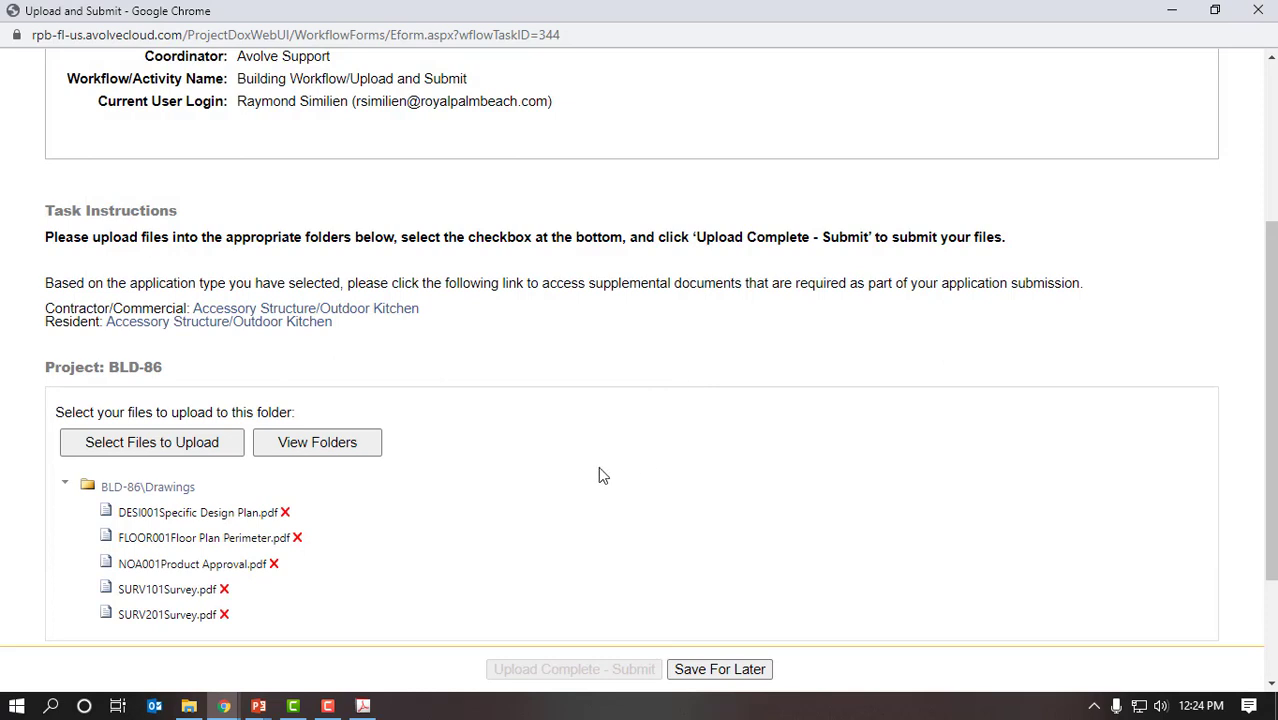
click(350, 452)
scroll(536, 450, down, 1)
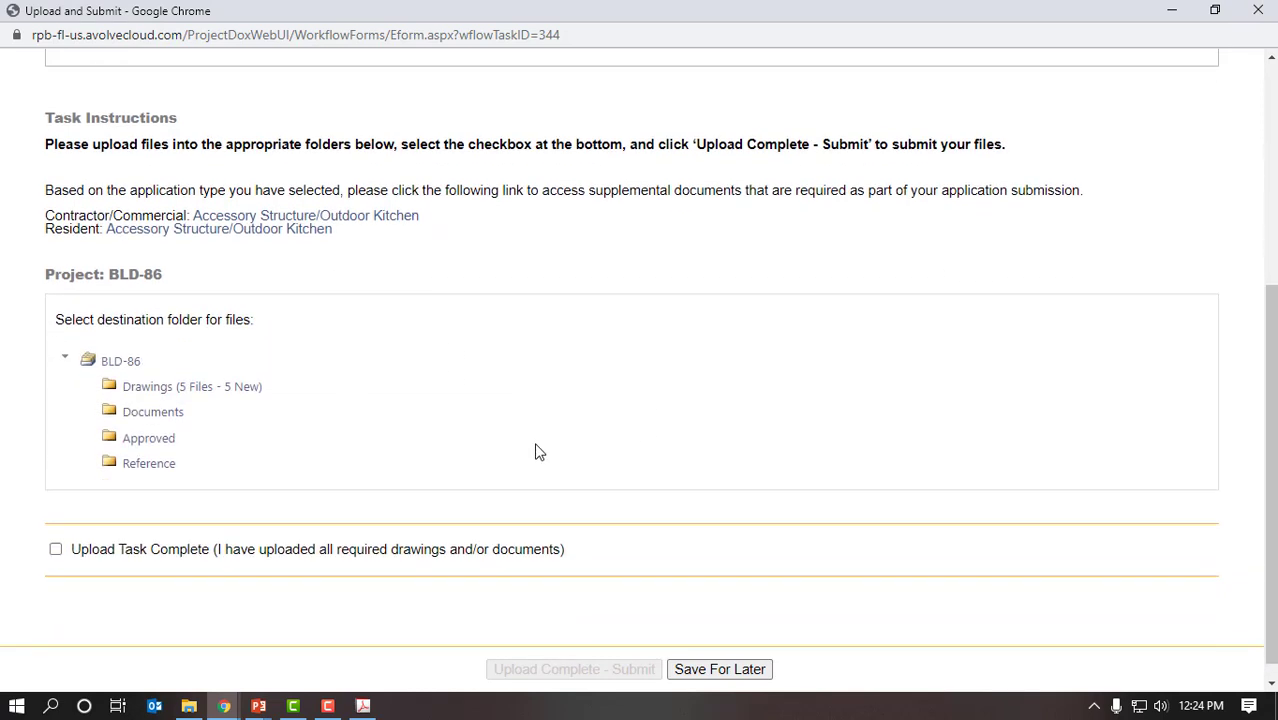
click(154, 411)
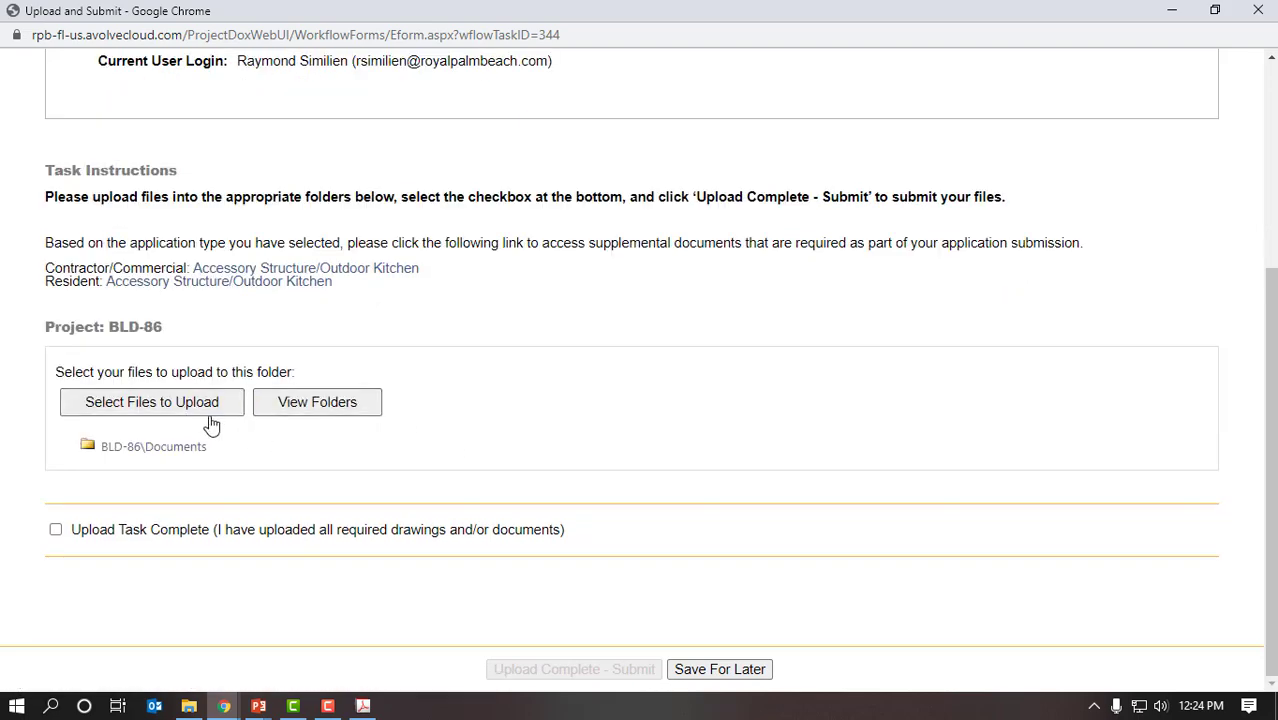
click(200, 413)
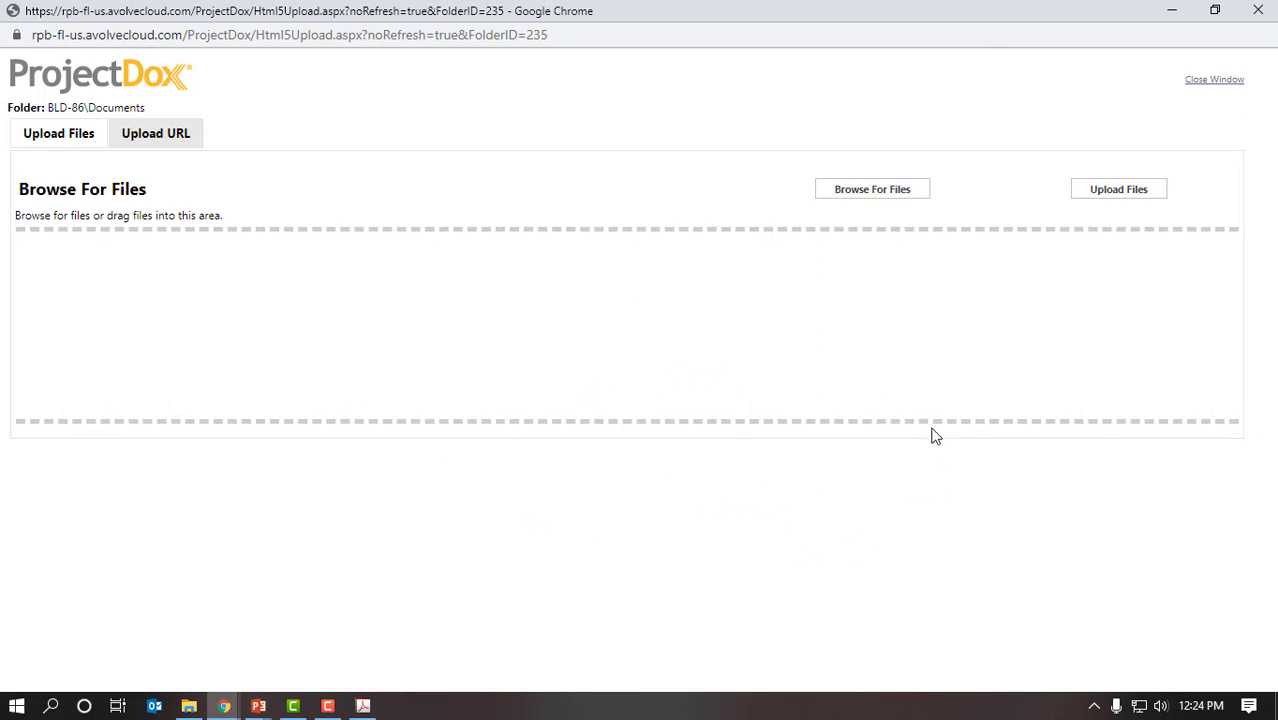
Step: Upload all five PDFs from Outdoor Kitchen\Documents, including the HOA Acknowledgement Affidavit, then close the results
click(882, 197)
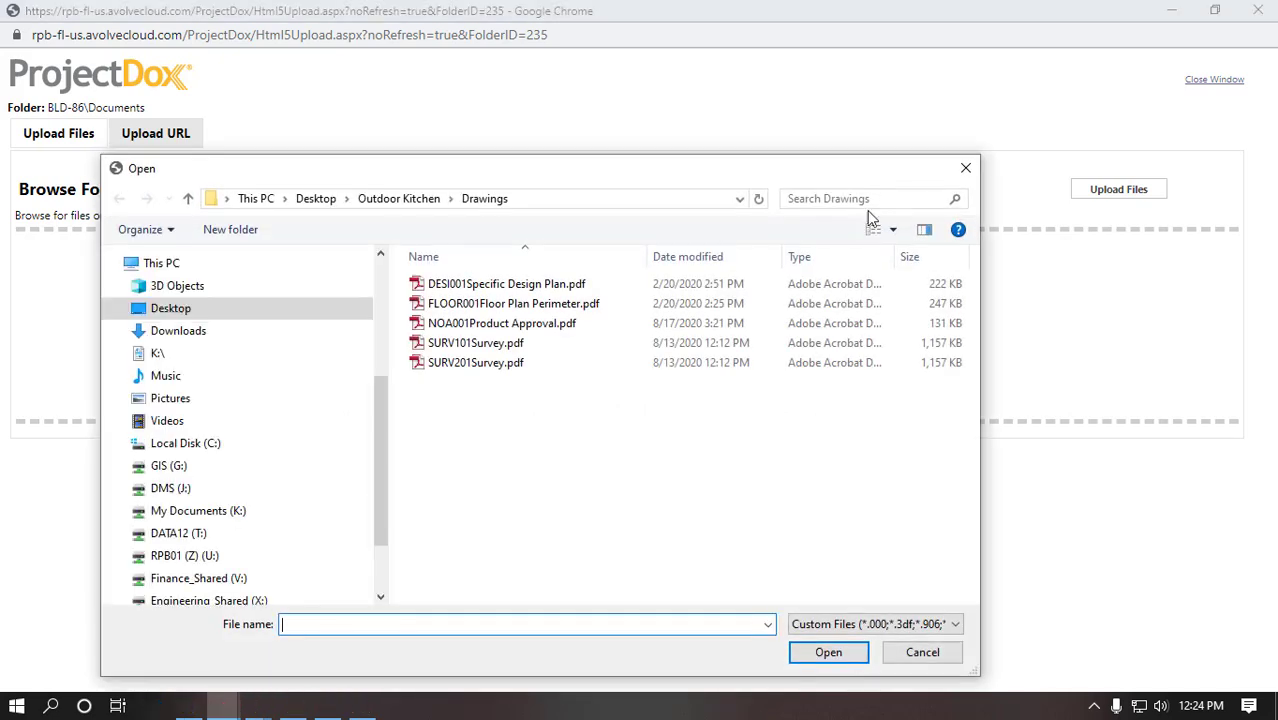
click(385, 200)
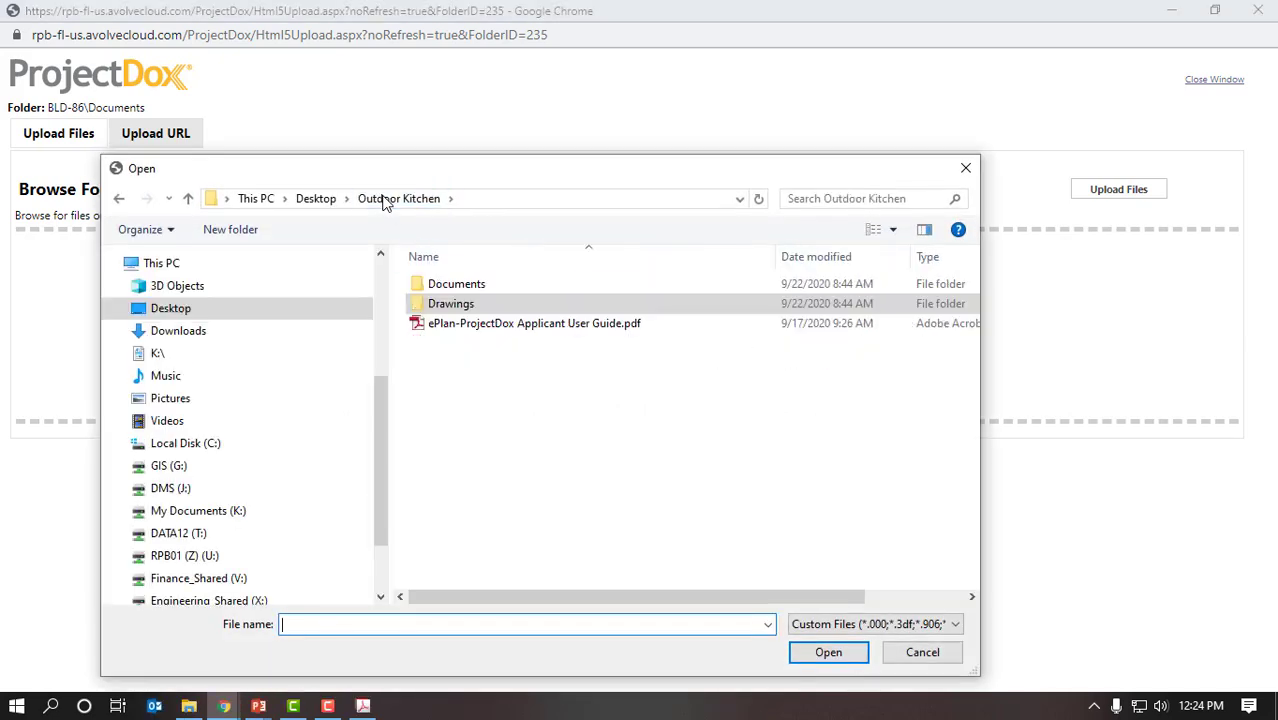
double_click(471, 287)
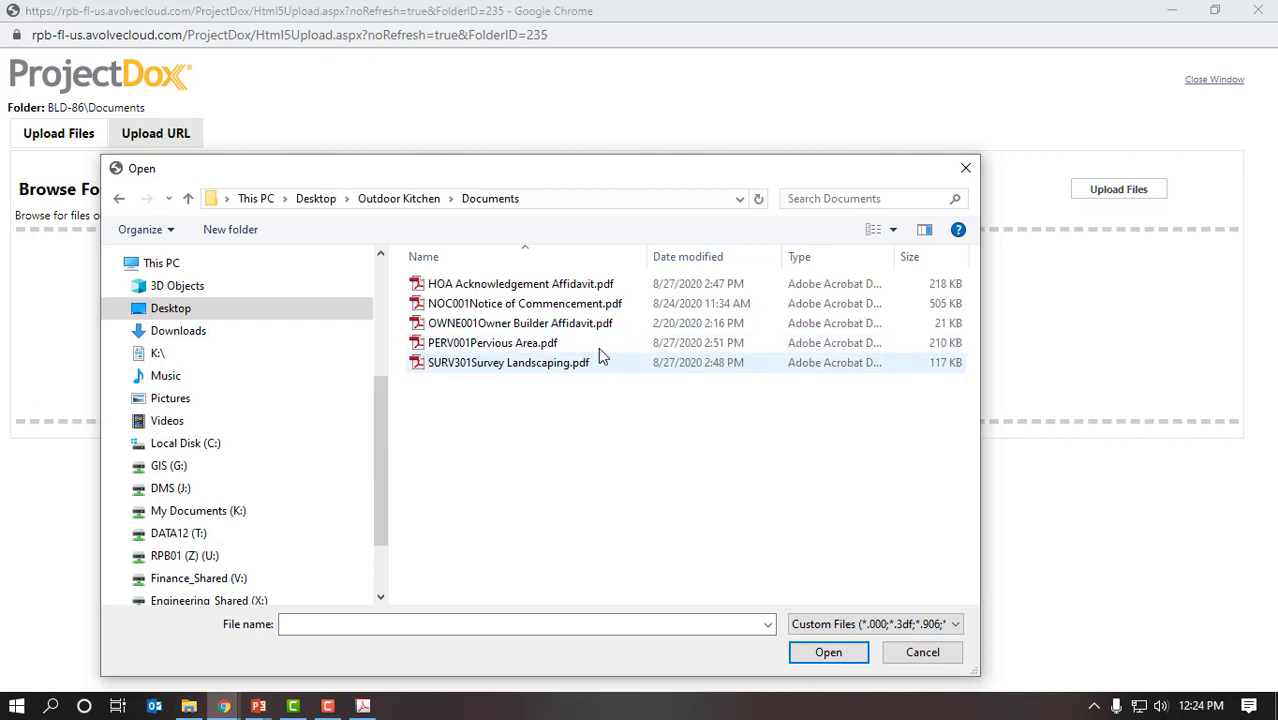
drag(592, 396, 463, 274)
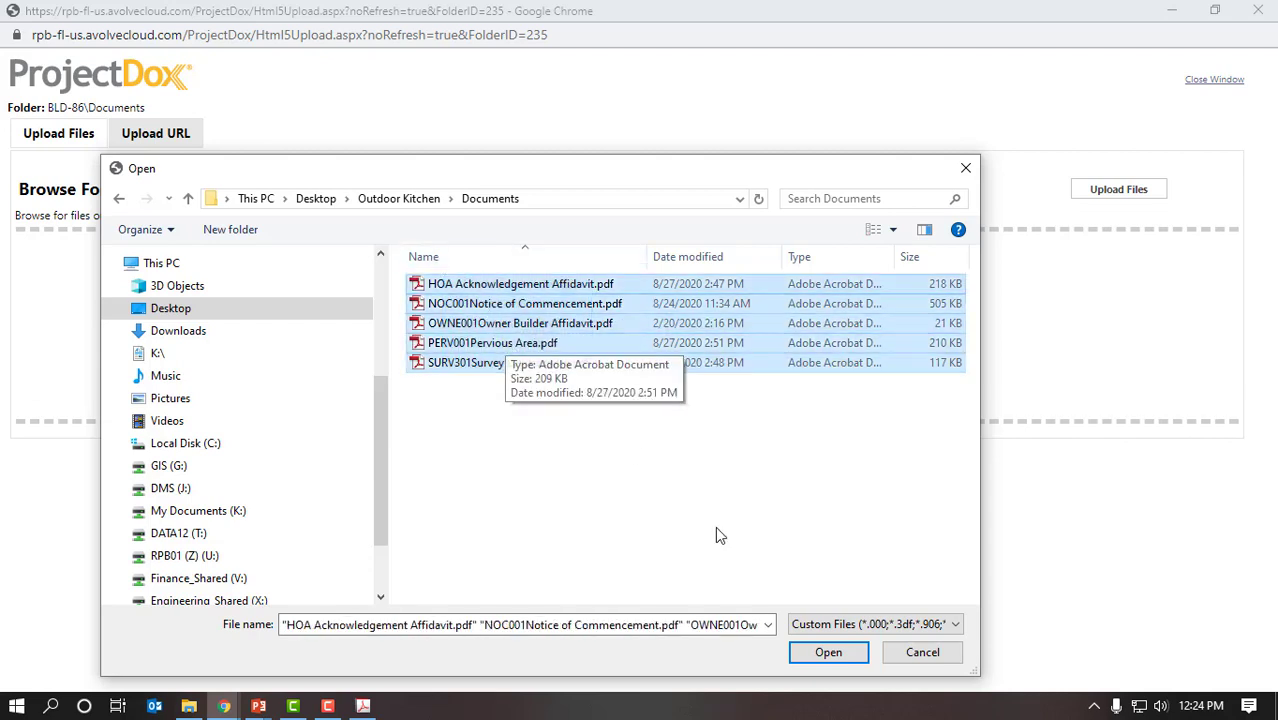
click(826, 654)
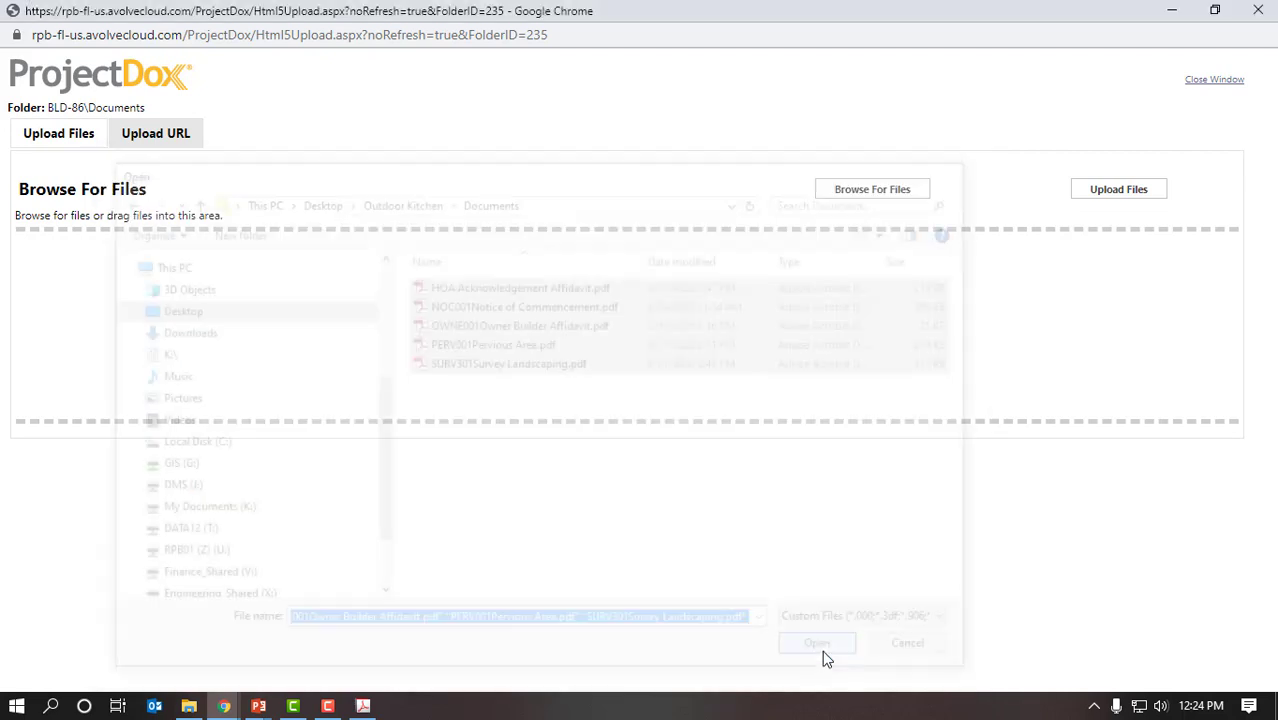
click(1119, 190)
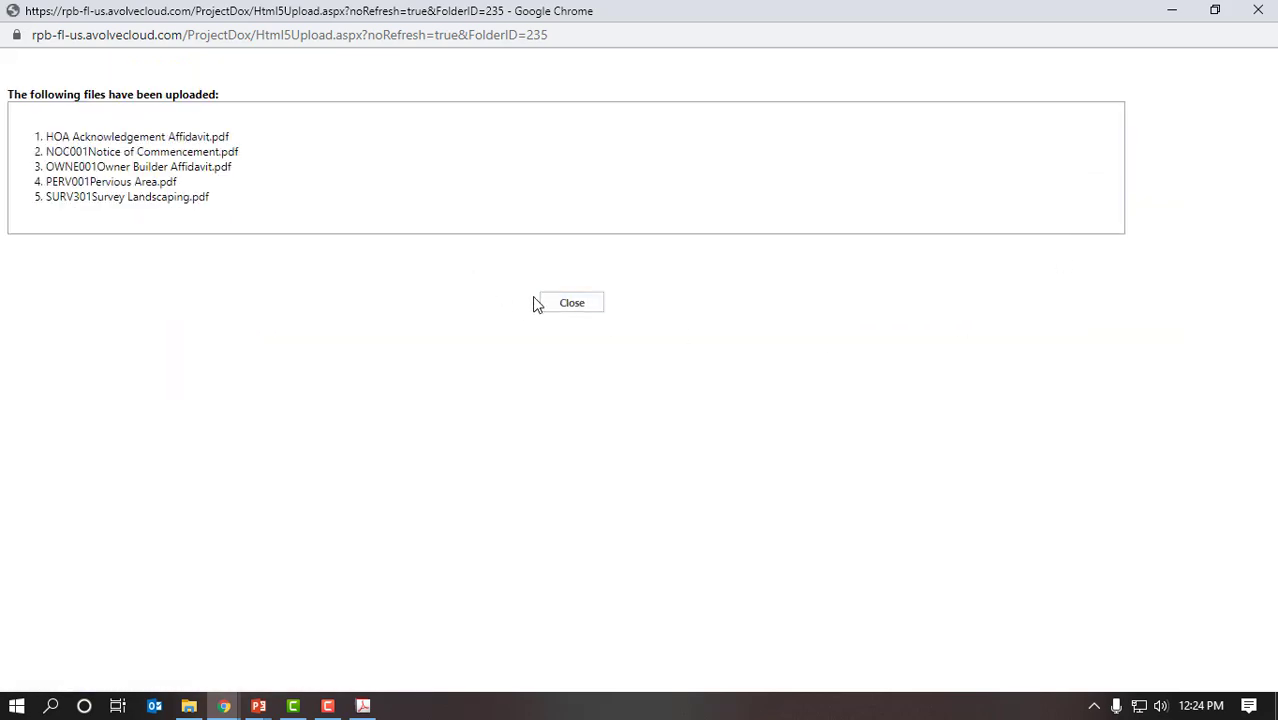
click(562, 306)
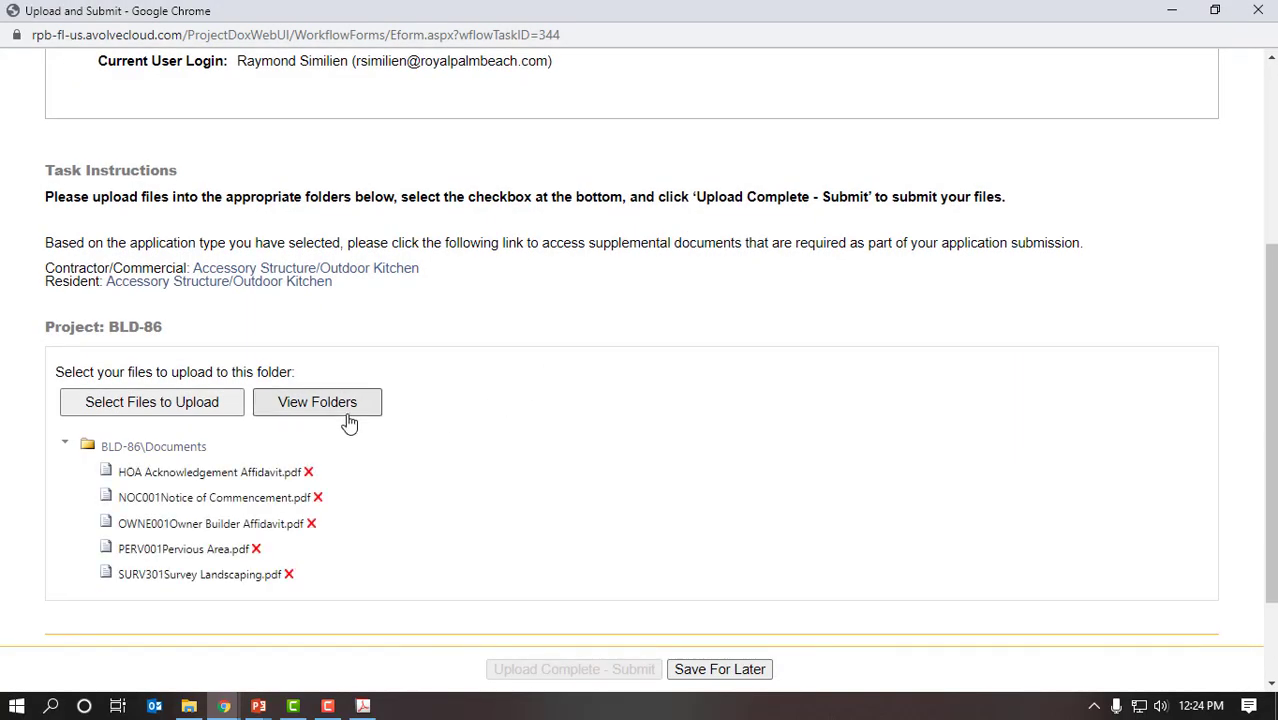
Step: Check Upload Task Complete, submit with Upload Complete - Submit, and accept the thank-you message
click(315, 405)
scroll(520, 467, down, 1)
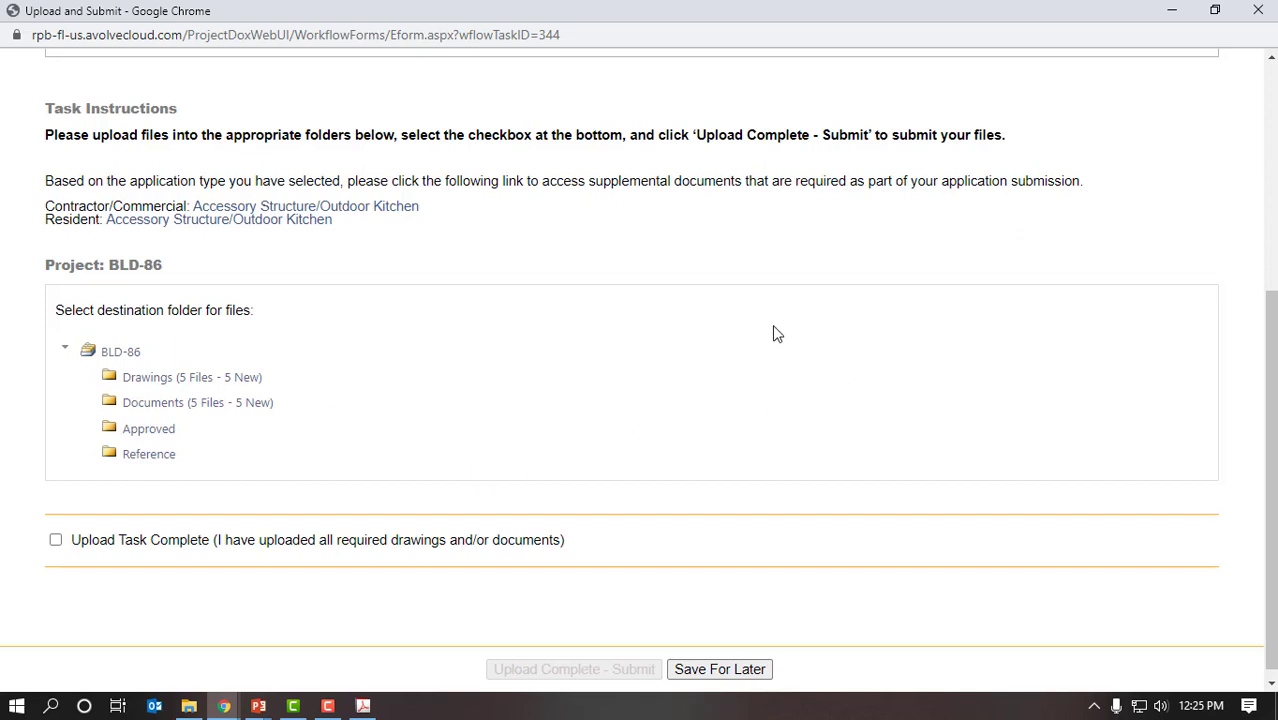
click(56, 541)
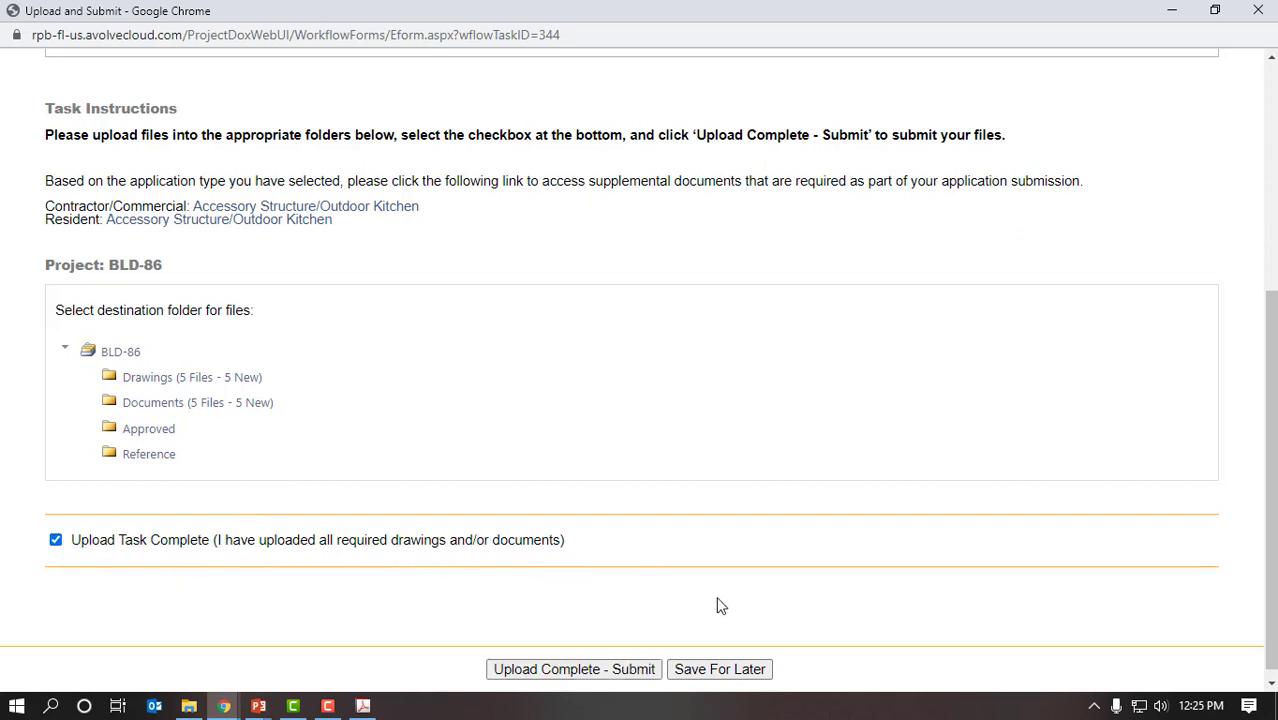
scroll(690, 620, down, 1)
click(579, 669)
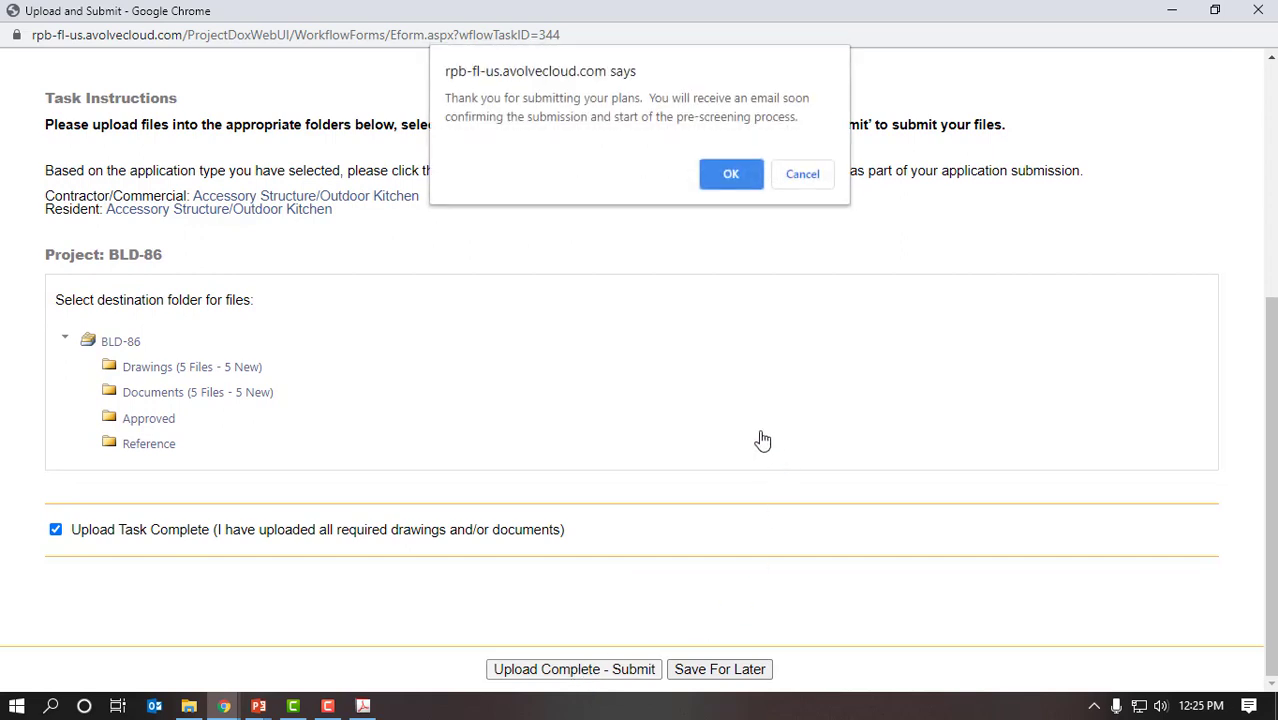
click(730, 175)
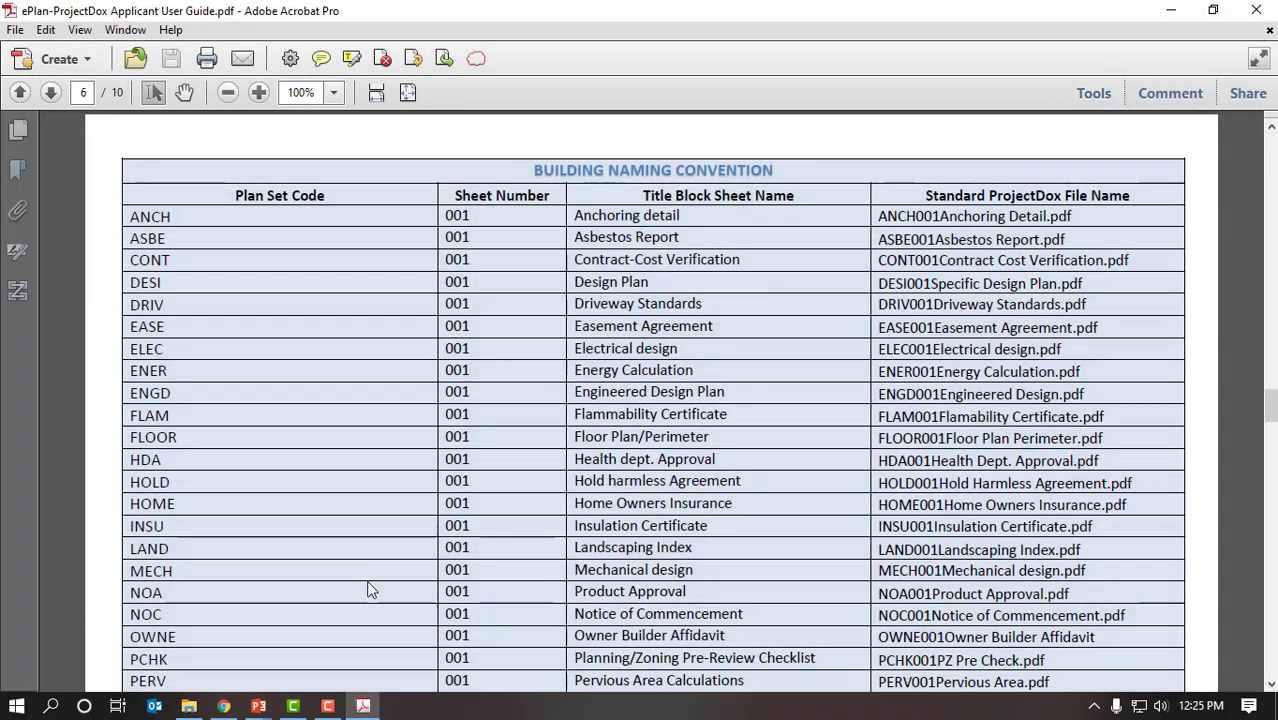
Step: Open and read the BLD-86 Upload and Submit Task Complete email in Outlook, then close it
click(160, 706)
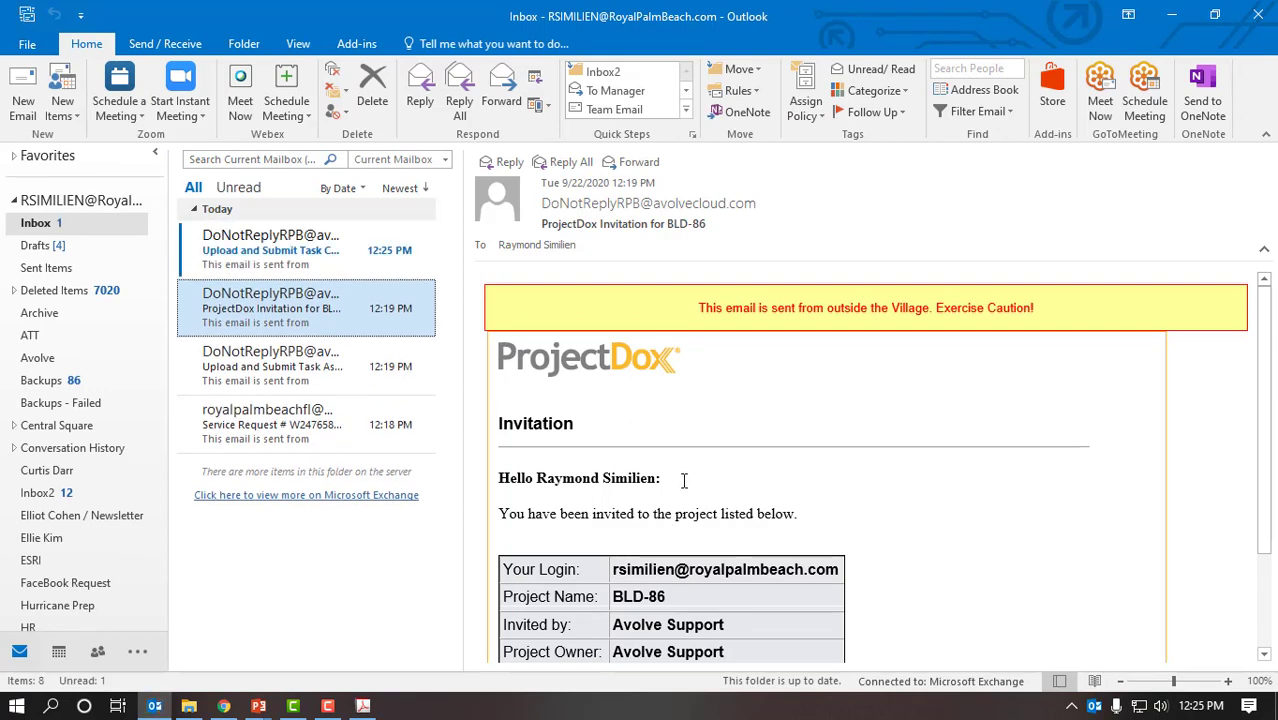
click(328, 256)
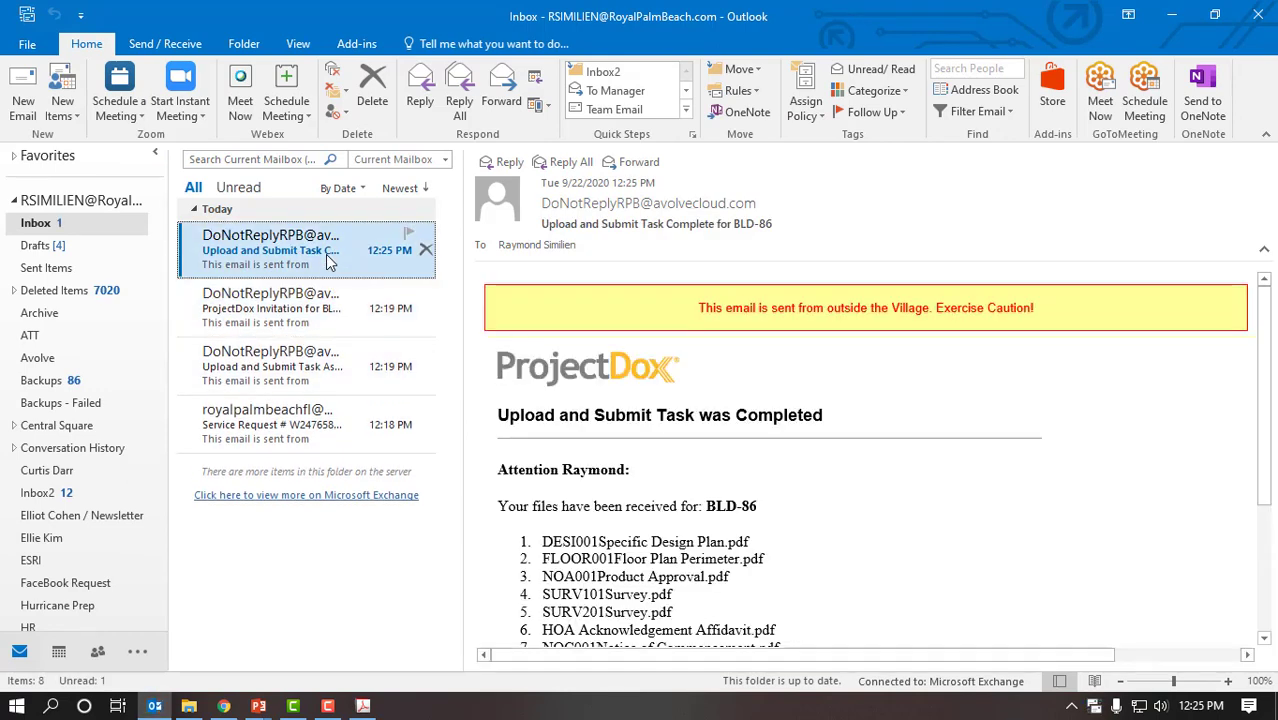
double_click(328, 256)
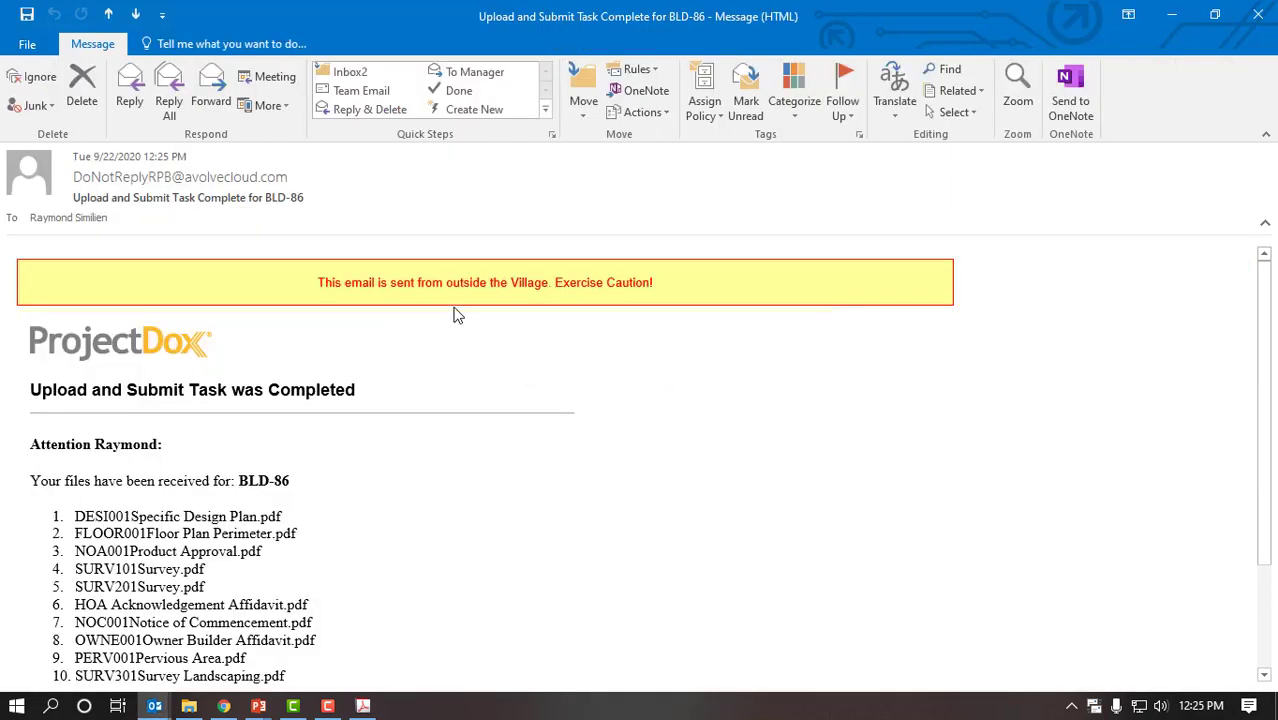
scroll(658, 476, down, 1)
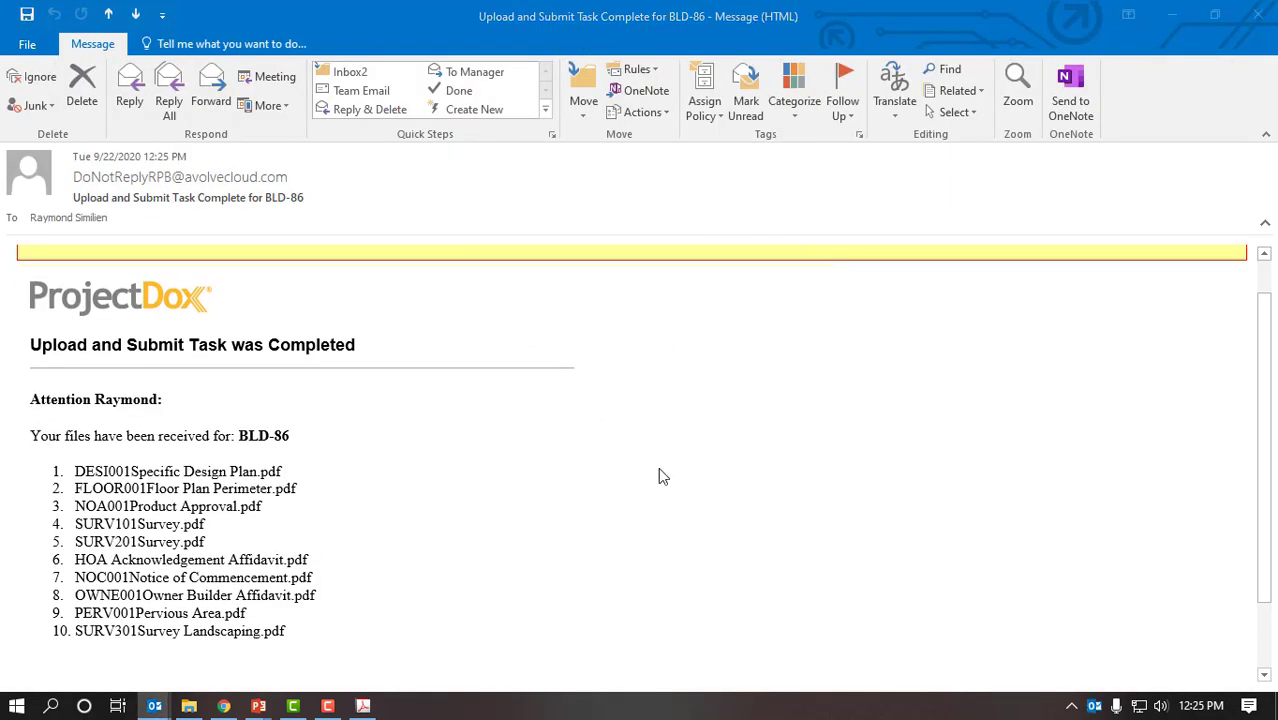
scroll(687, 476, down, 1)
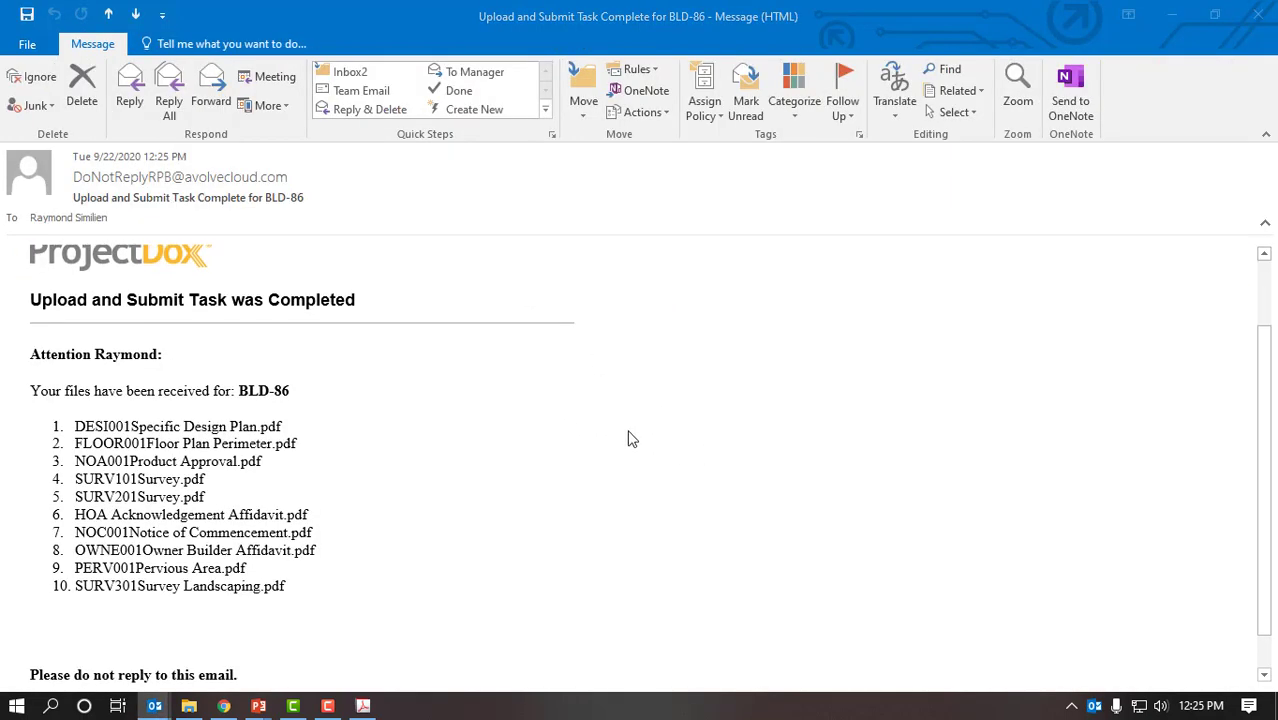
scroll(499, 398, down, 1)
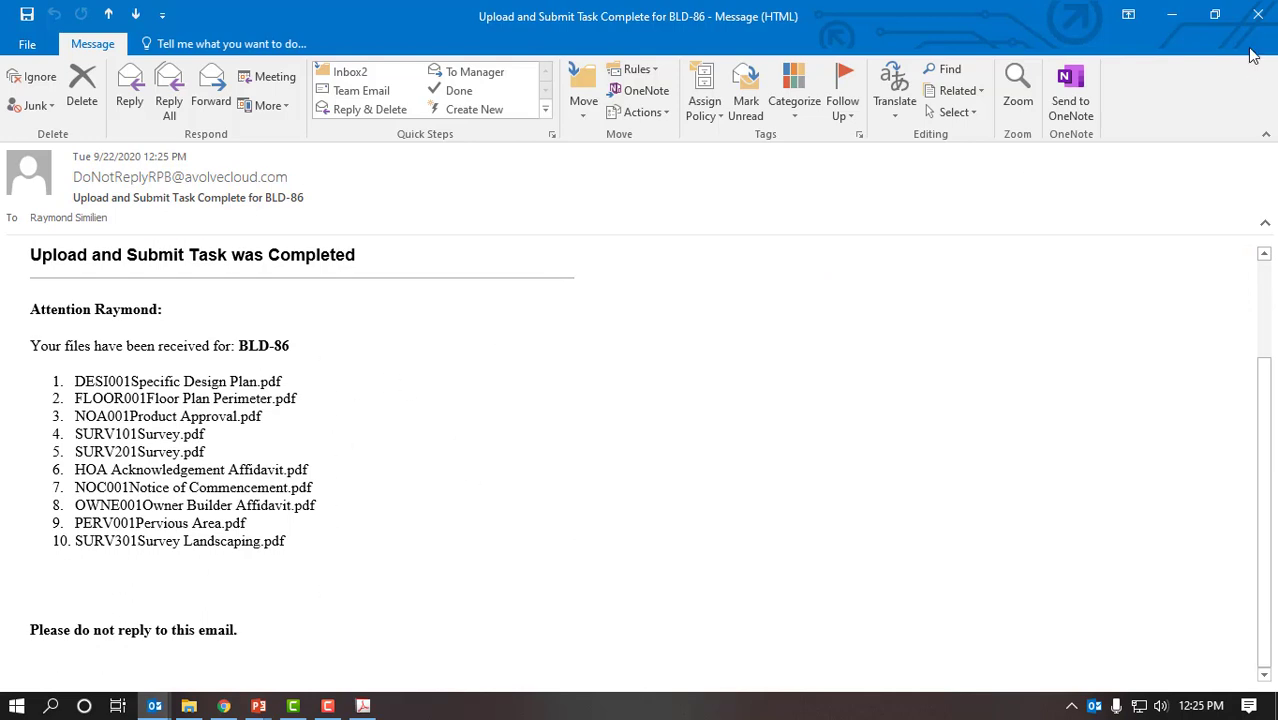
click(1257, 14)
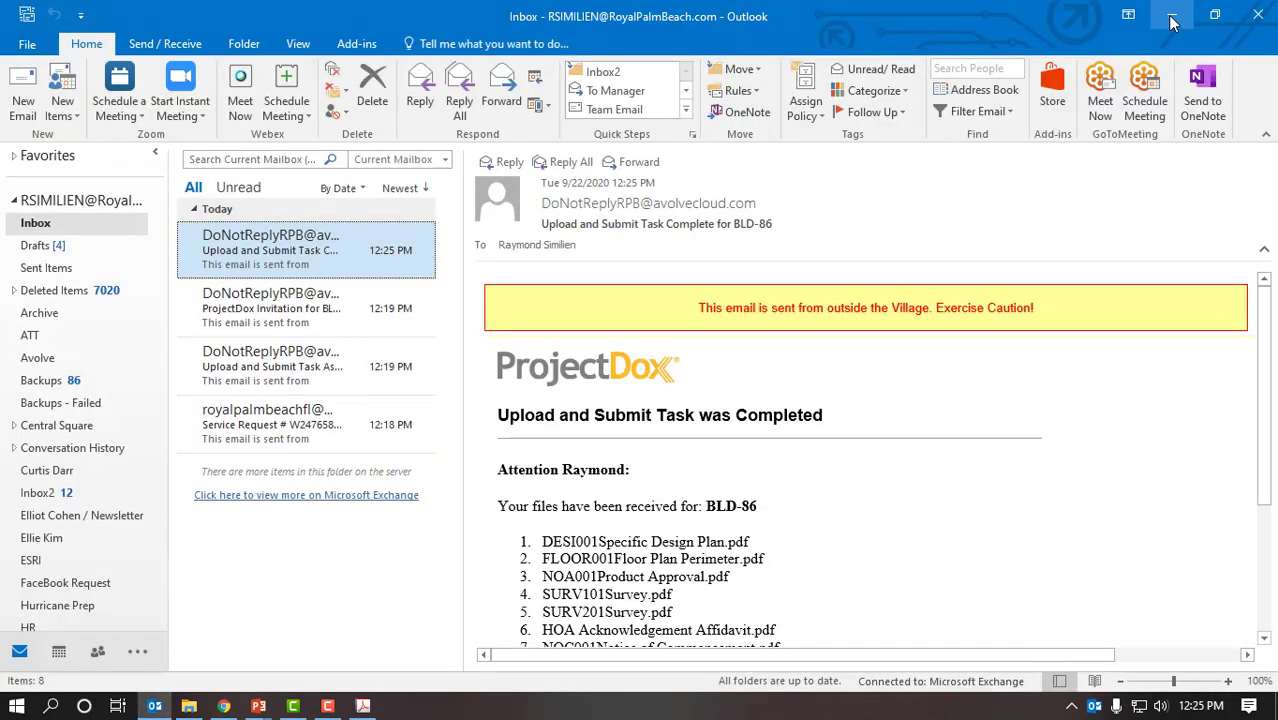
Step: Close Outlook and use the taskbar's Show the desktop to minimize all windows
click(1259, 14)
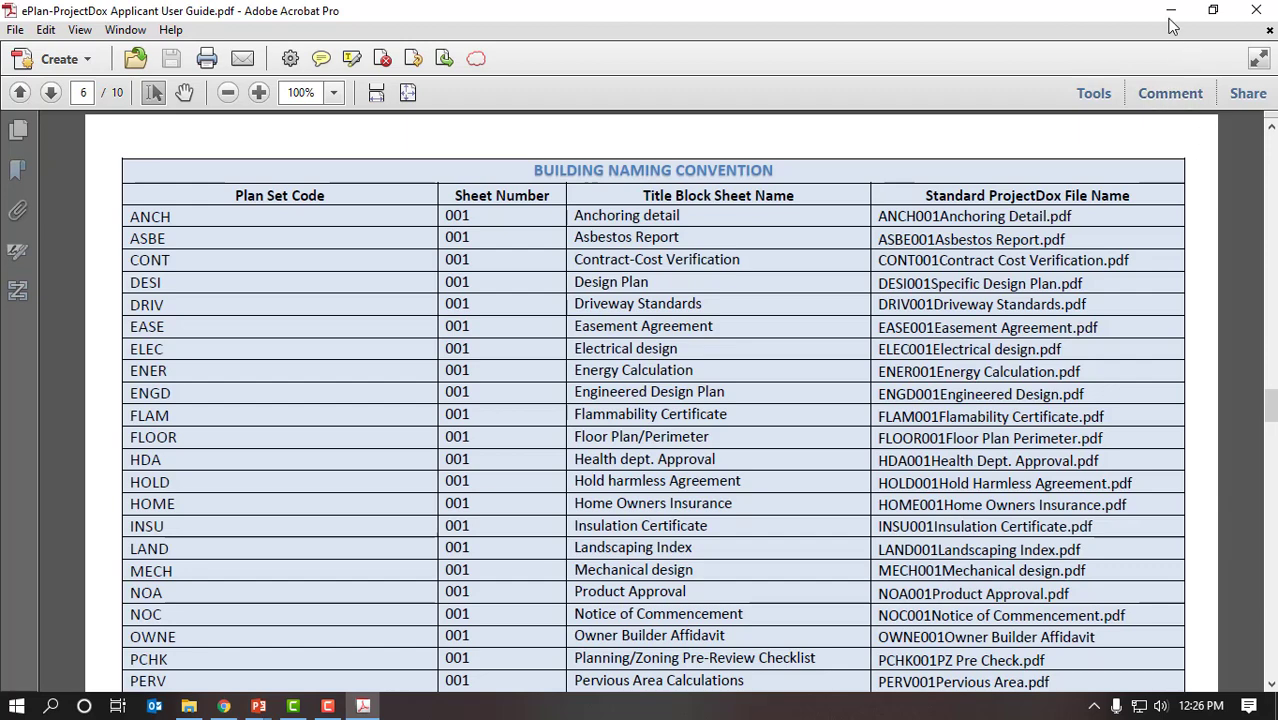
right_click(982, 712)
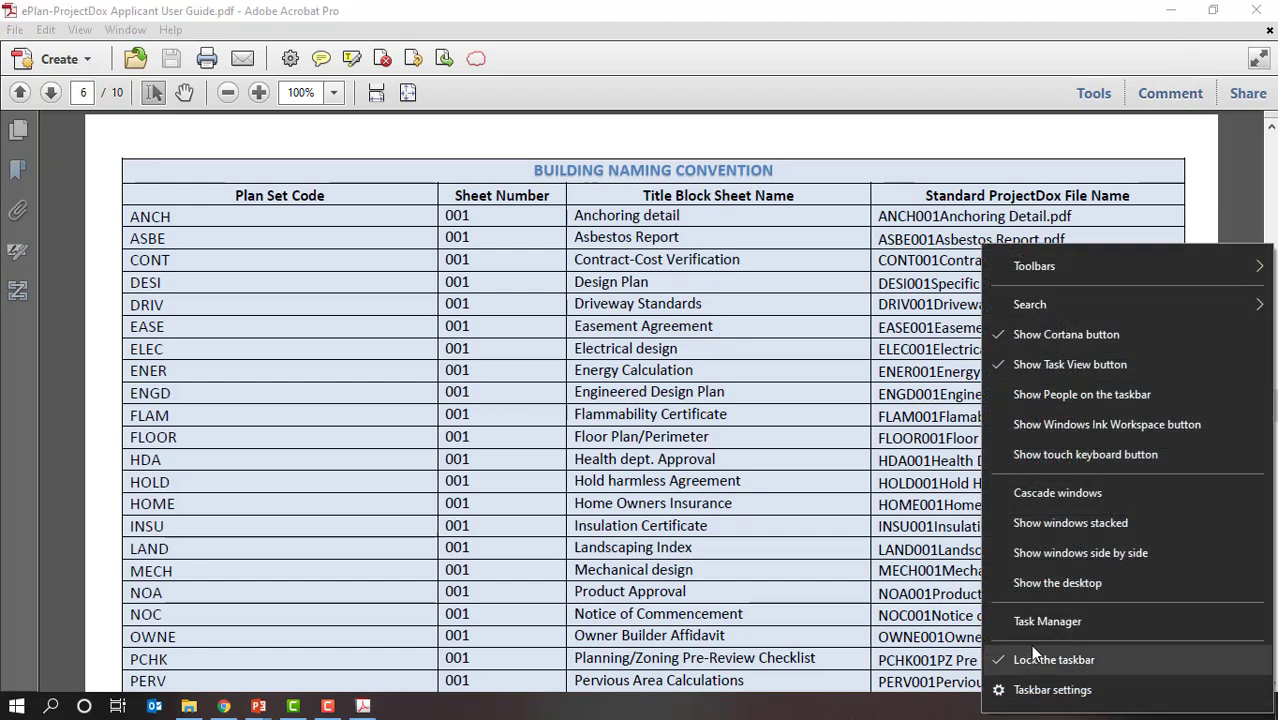
click(1069, 580)
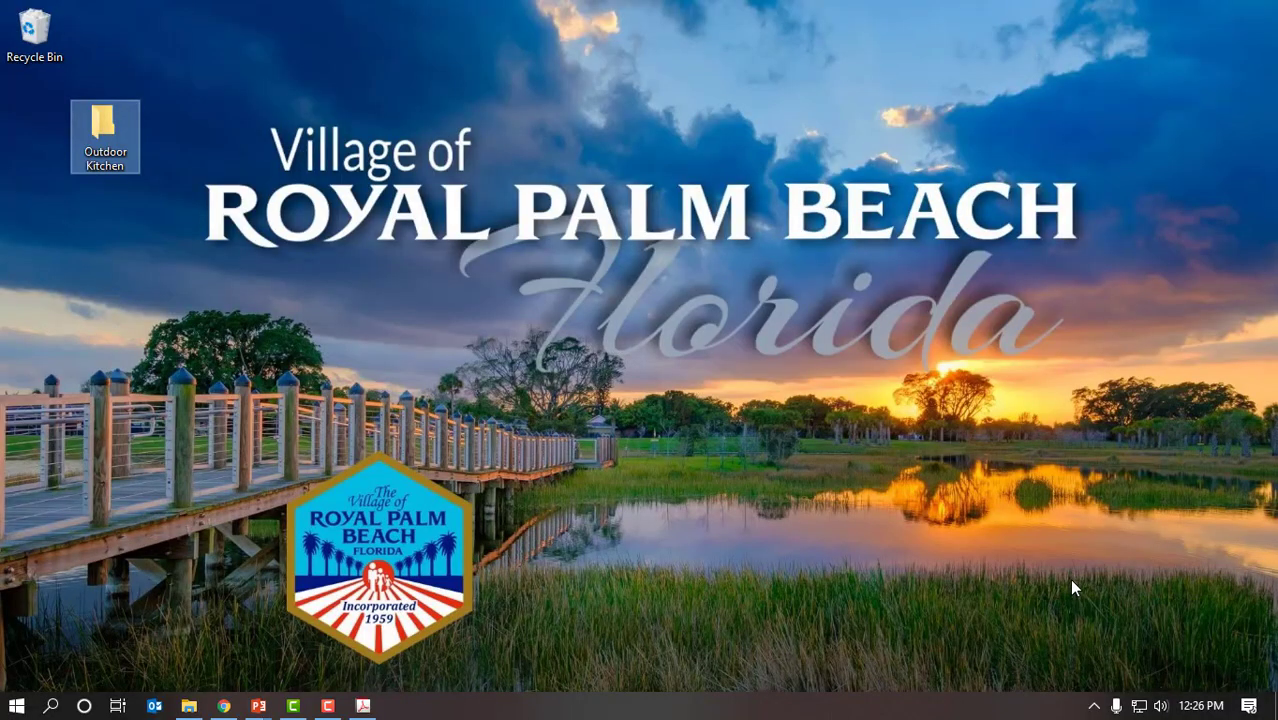